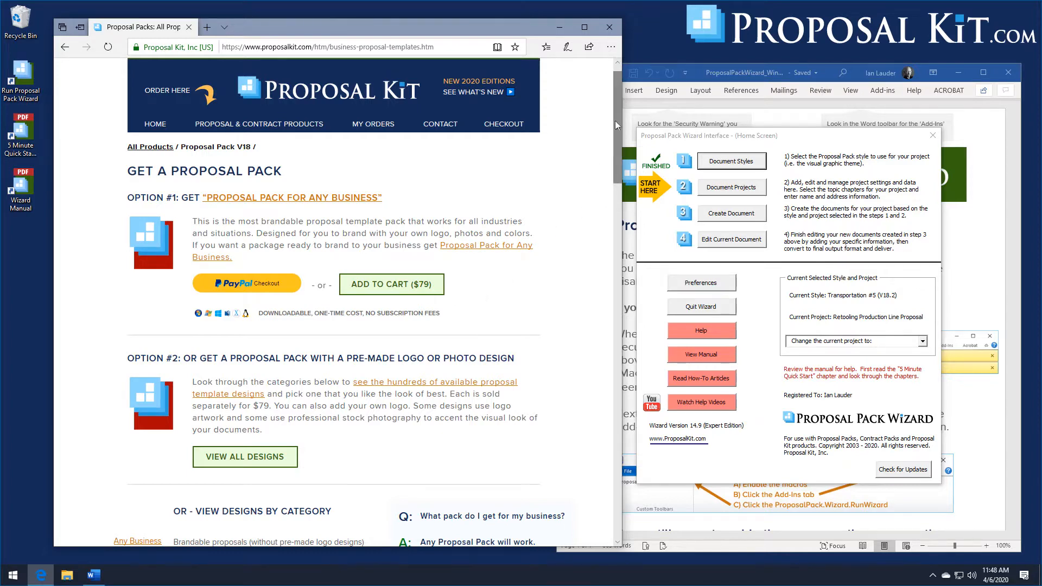
Open the Transportation design category and look through its Transportation, Aerospace and In Motion Proposal Packs
left_click_drag(619, 119, 618, 209)
scroll(448, 235, "down", 2)
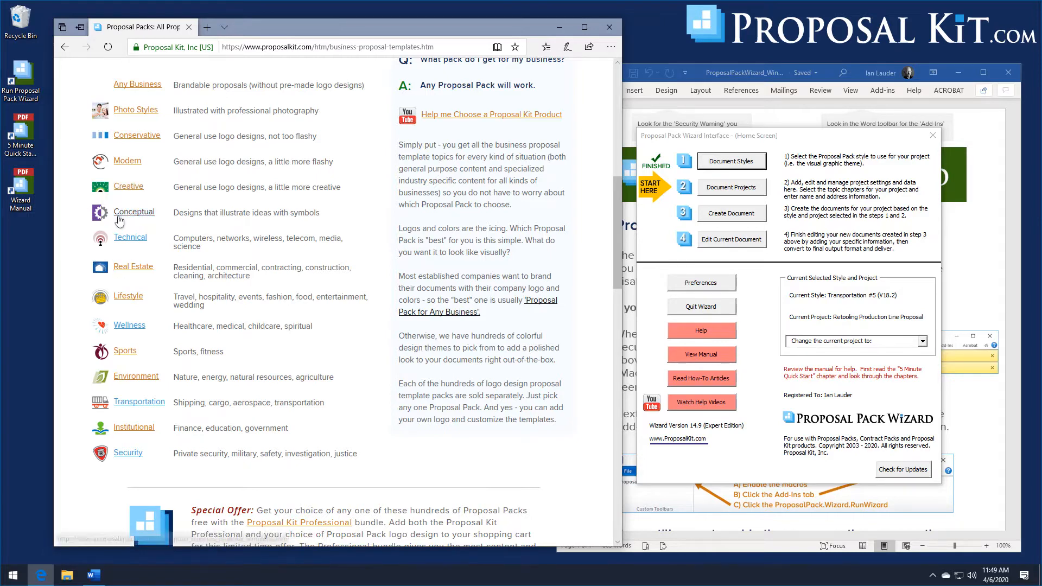
left_click(138, 404)
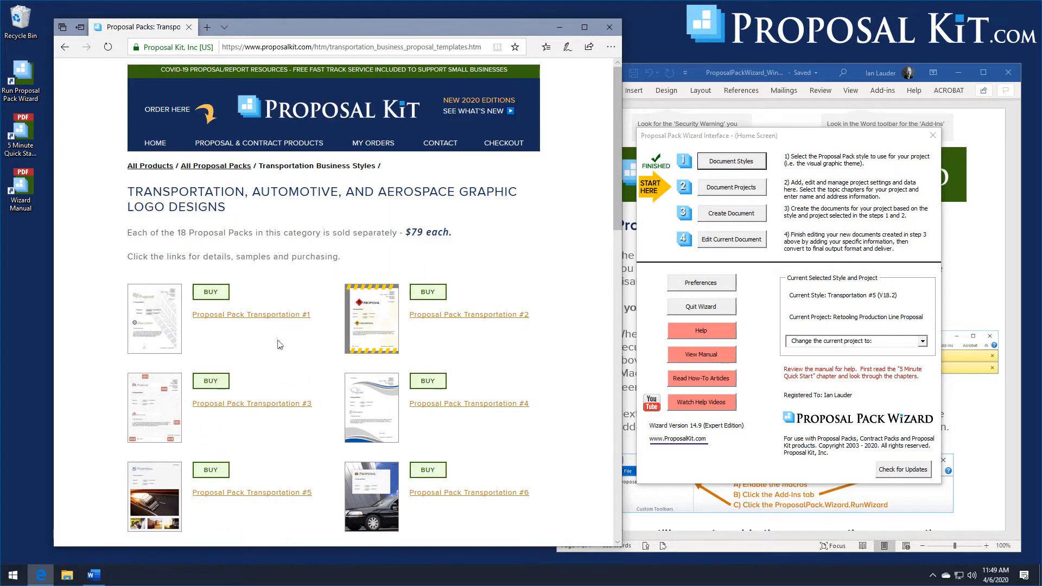
scroll(396, 279, "down", 4)
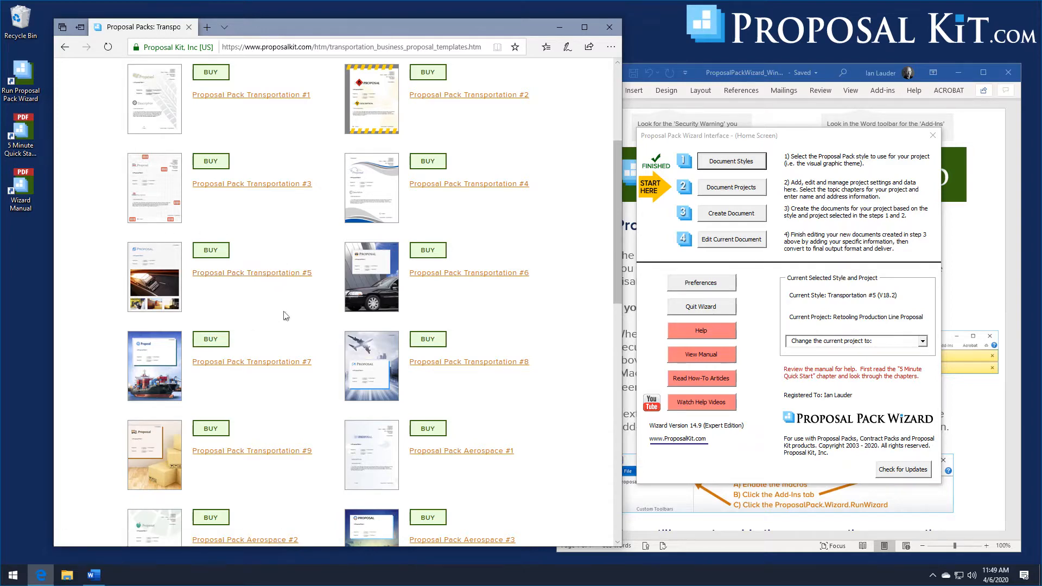
scroll(295, 337, "down", 3)
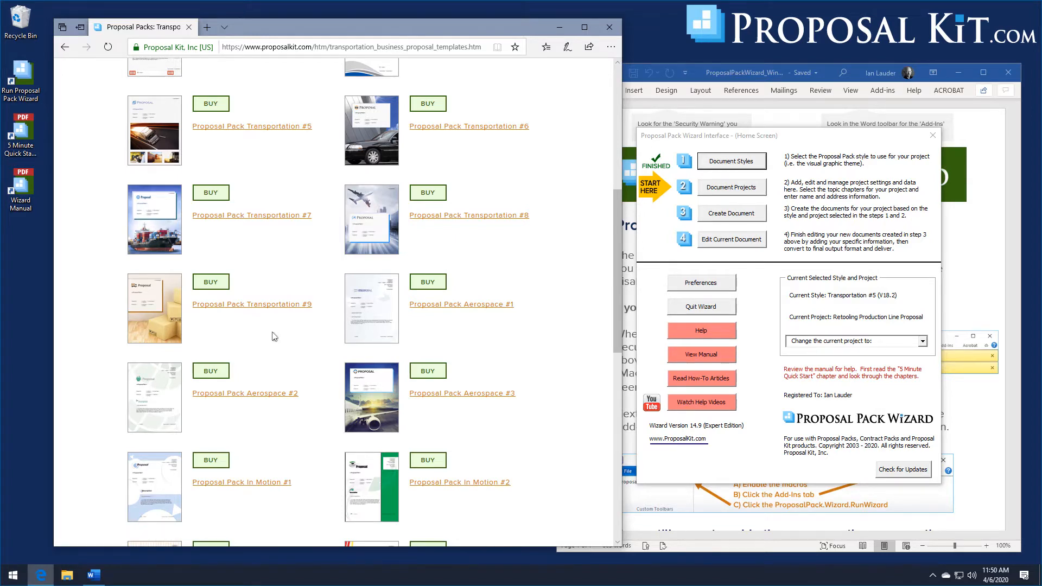
scroll(293, 353, "down", 4)
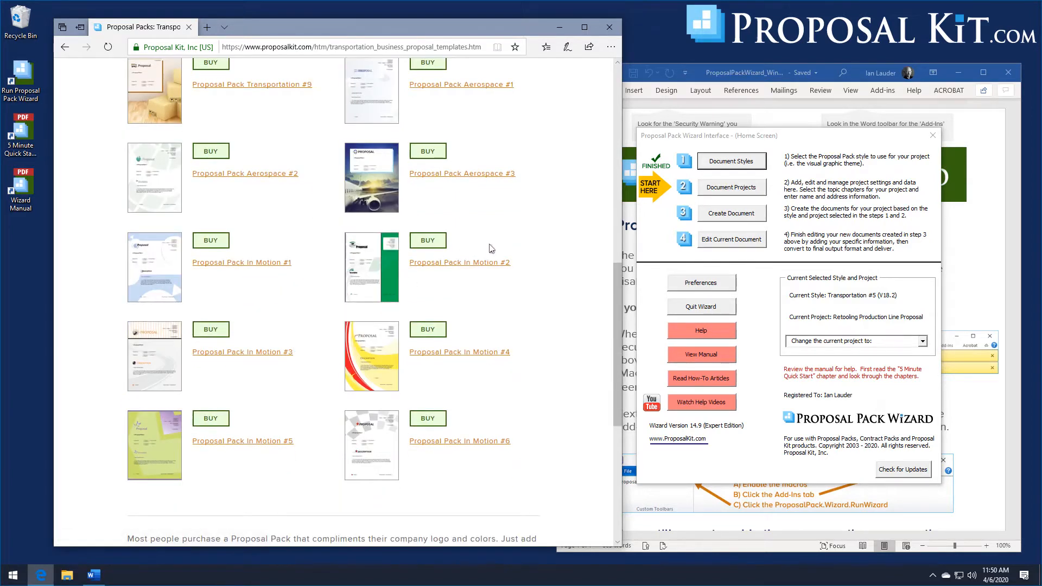
scroll(513, 245, "up", 2)
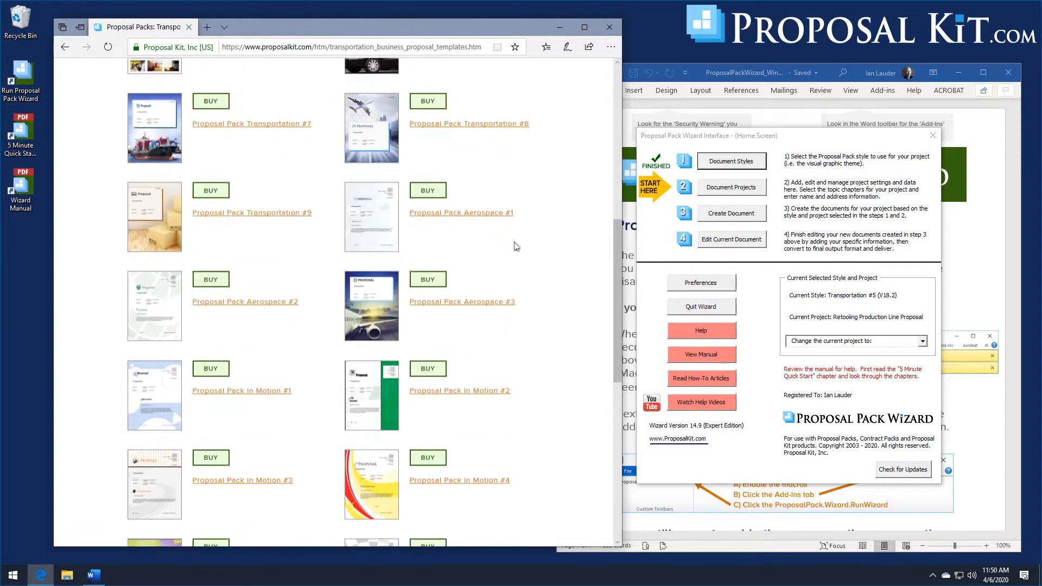
scroll(517, 246, "up", 2)
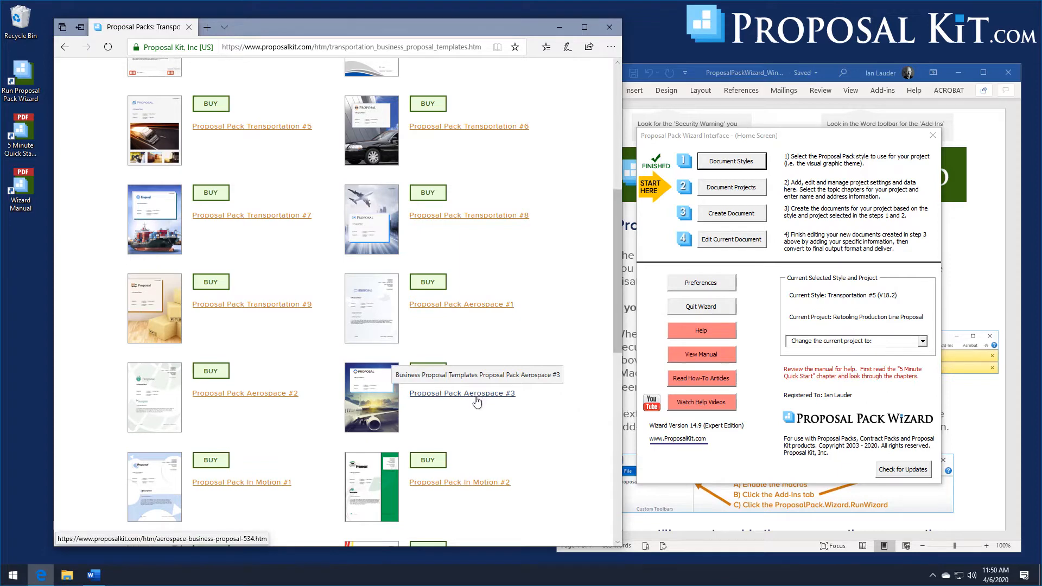
Open the Proposal Pack Transportation #7 page and review its sample pages from title page to back page
left_click(283, 217)
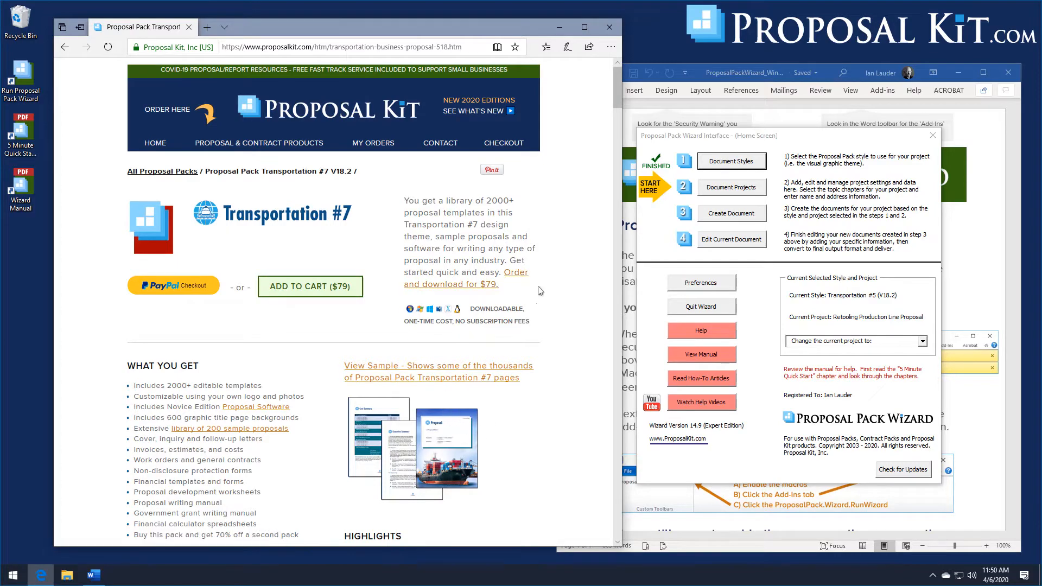
left_click_drag(620, 90, 614, 228)
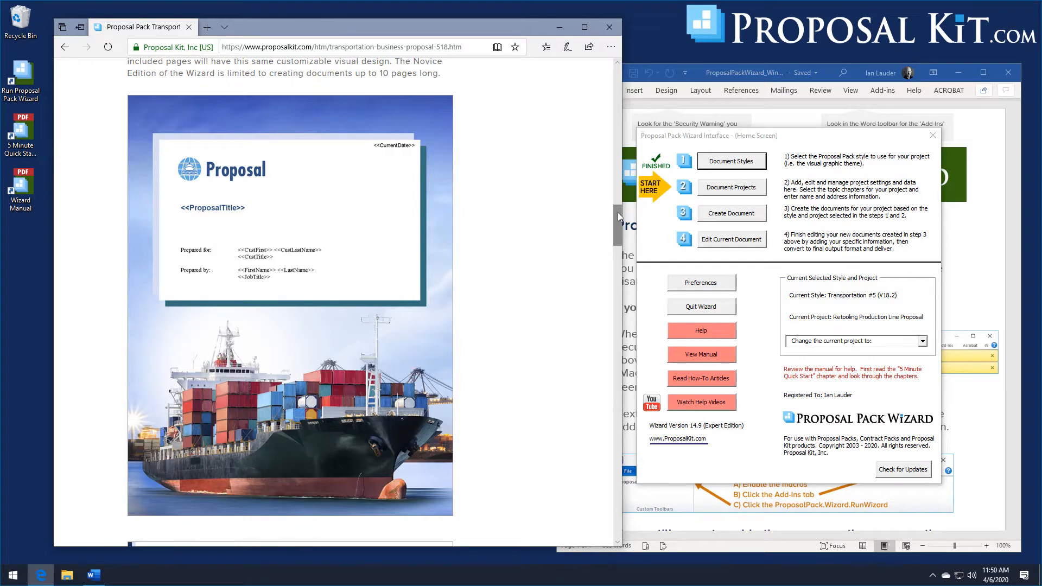
left_click_drag(619, 217, 619, 216)
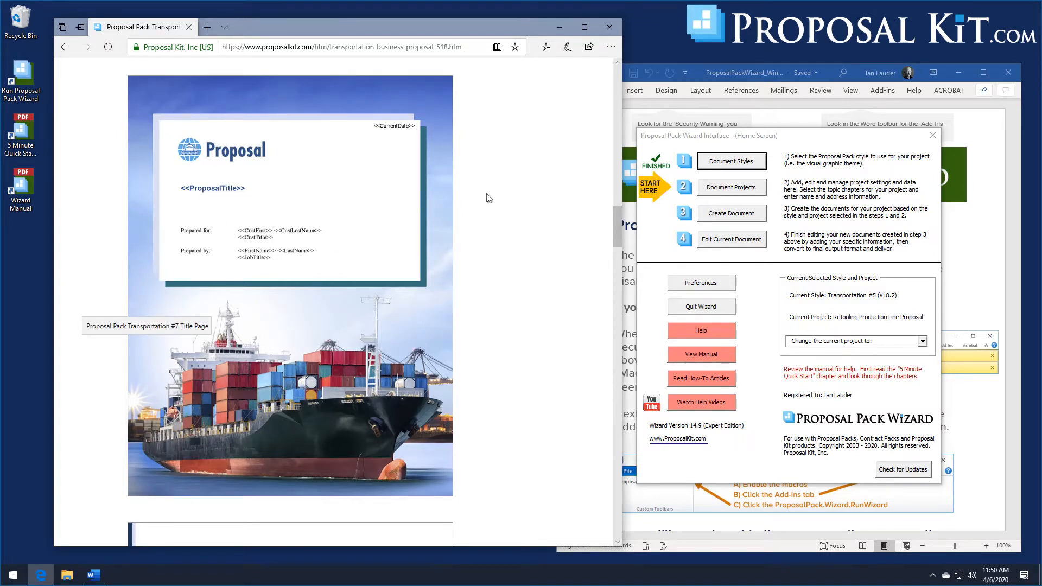
left_click_drag(616, 224, 610, 260)
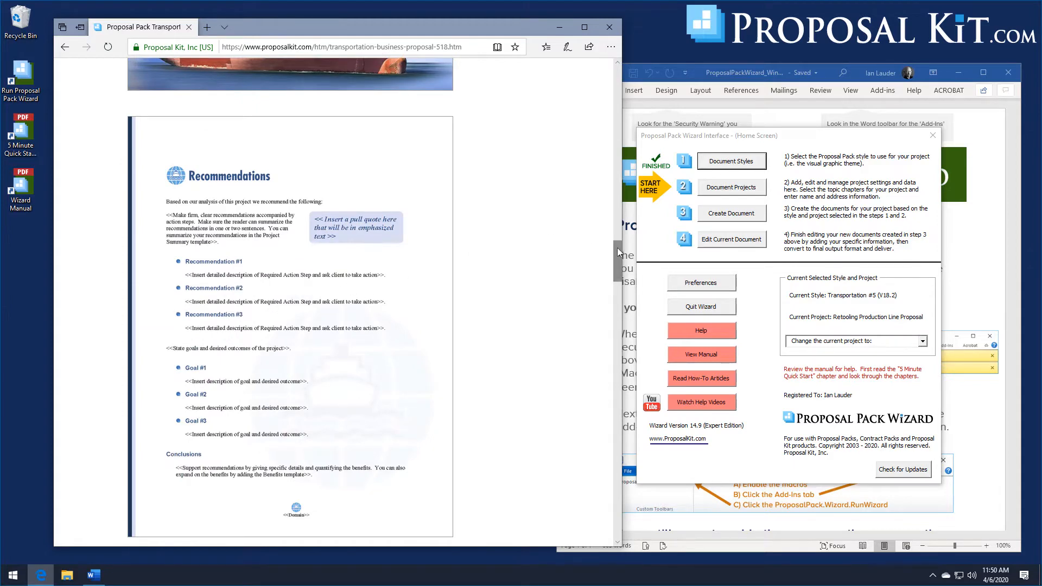
left_click_drag(618, 248, 614, 288)
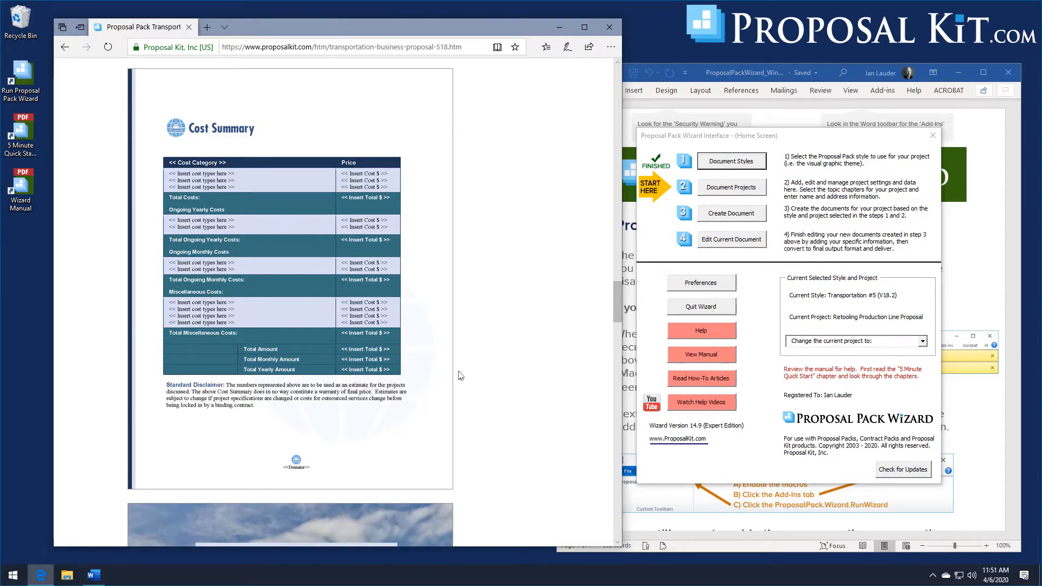
left_click_drag(615, 305, 611, 331)
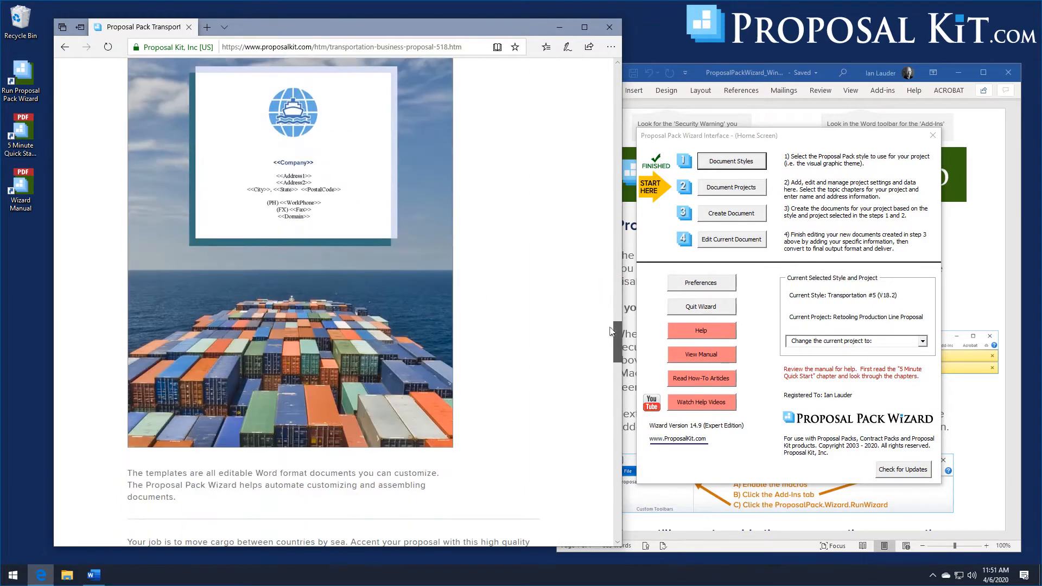
scroll(612, 332, "up", 1)
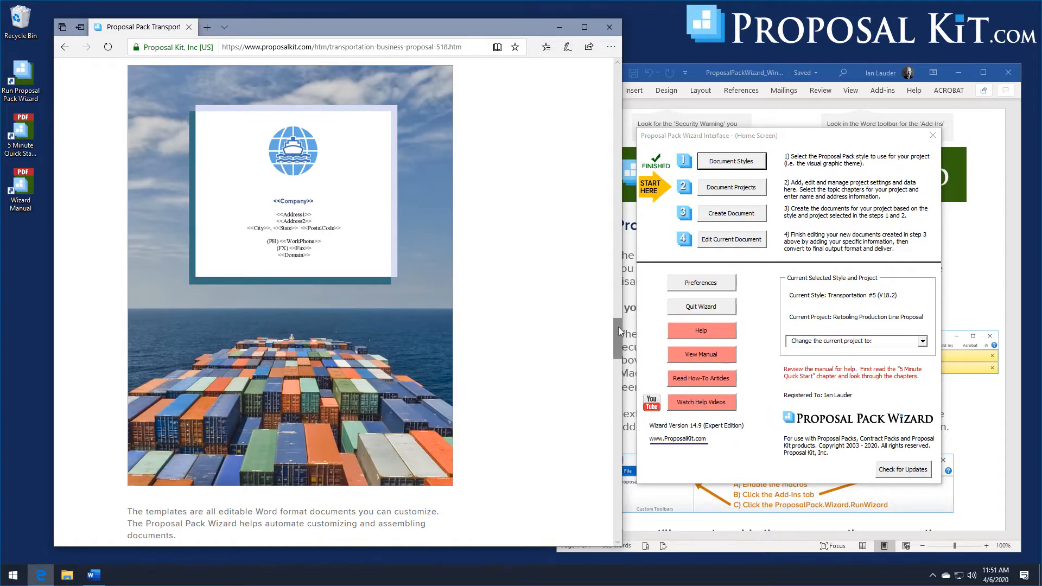
left_click_drag(617, 326, 614, 70)
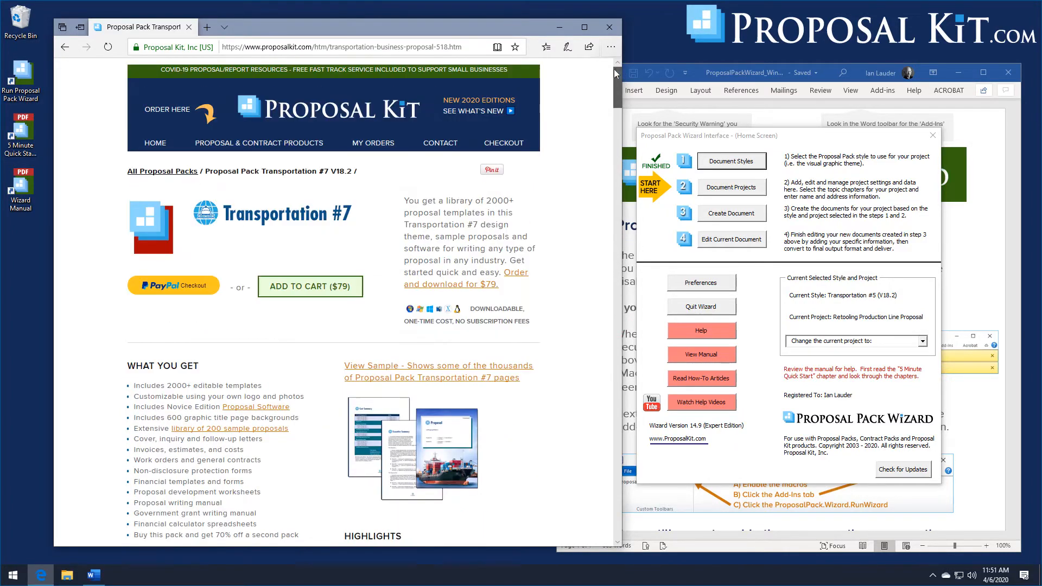
Go back to the Transportation designs, review the sample pages of Proposal Pack Transportation #5, and close the browser
left_click(65, 47)
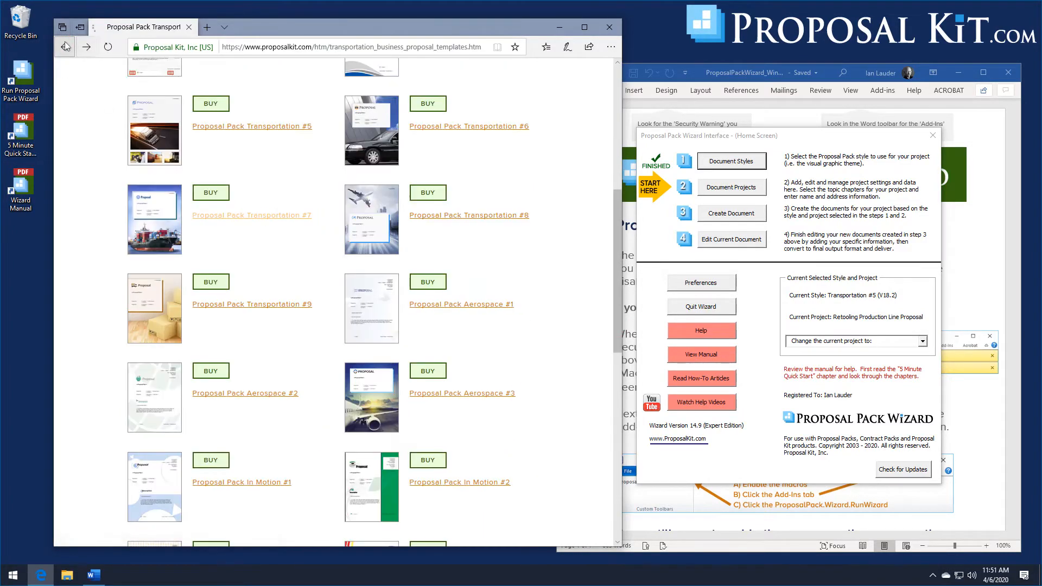
scroll(265, 180, "down", 1)
left_click(257, 273)
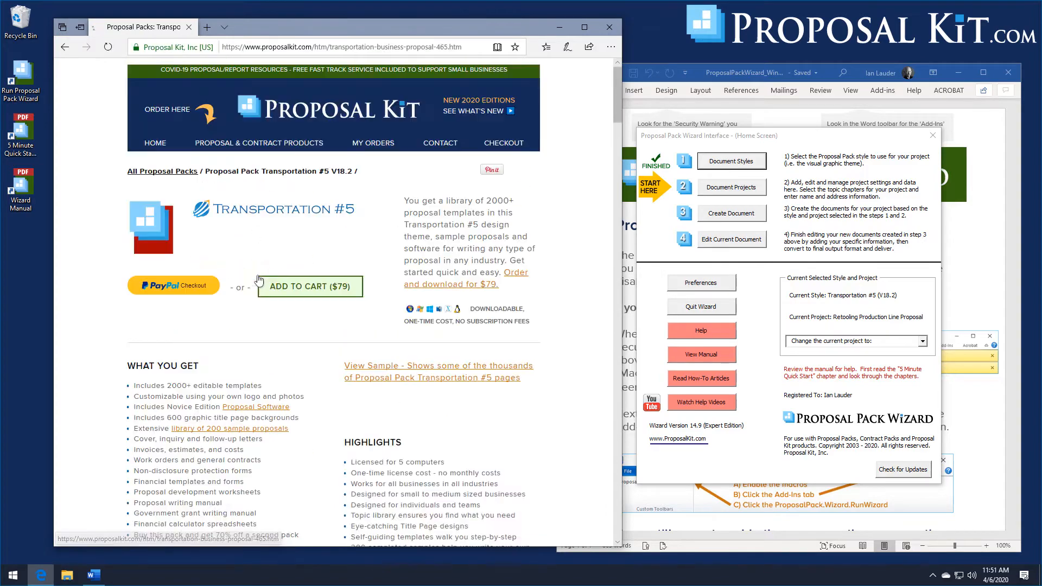
left_click_drag(618, 84, 589, 321)
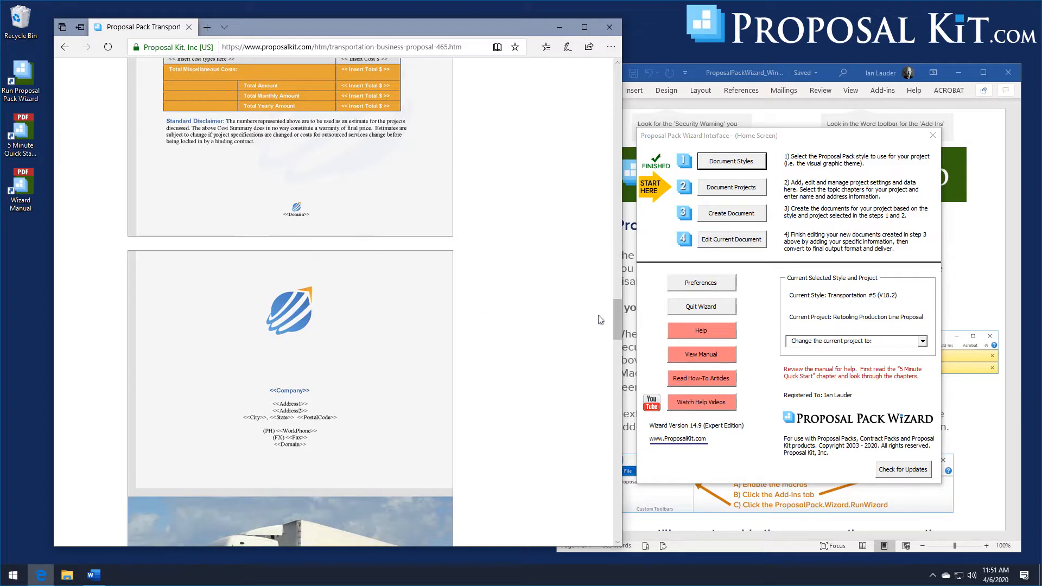
left_click_drag(615, 312, 618, 335)
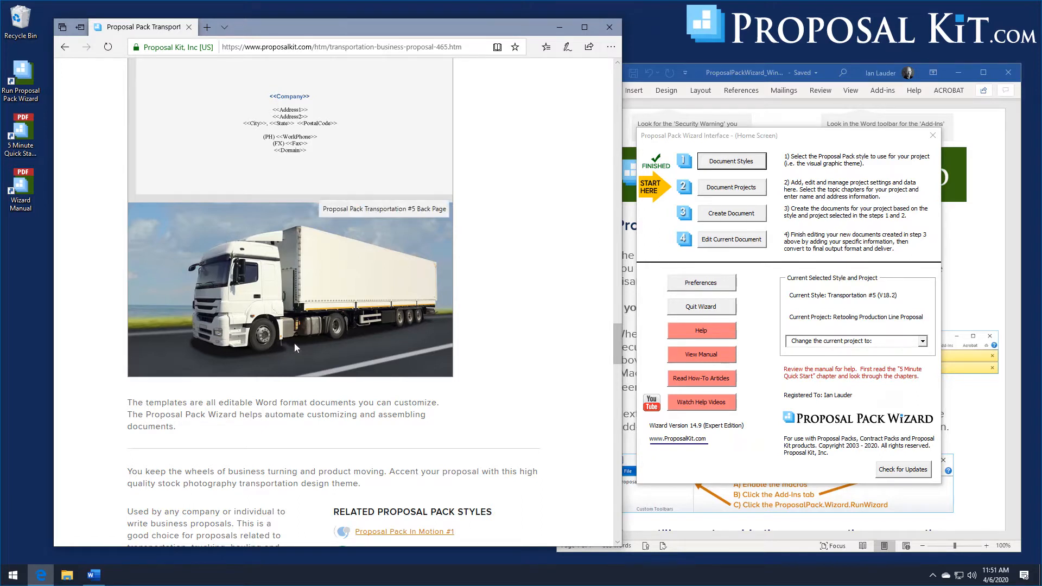
left_click(609, 27)
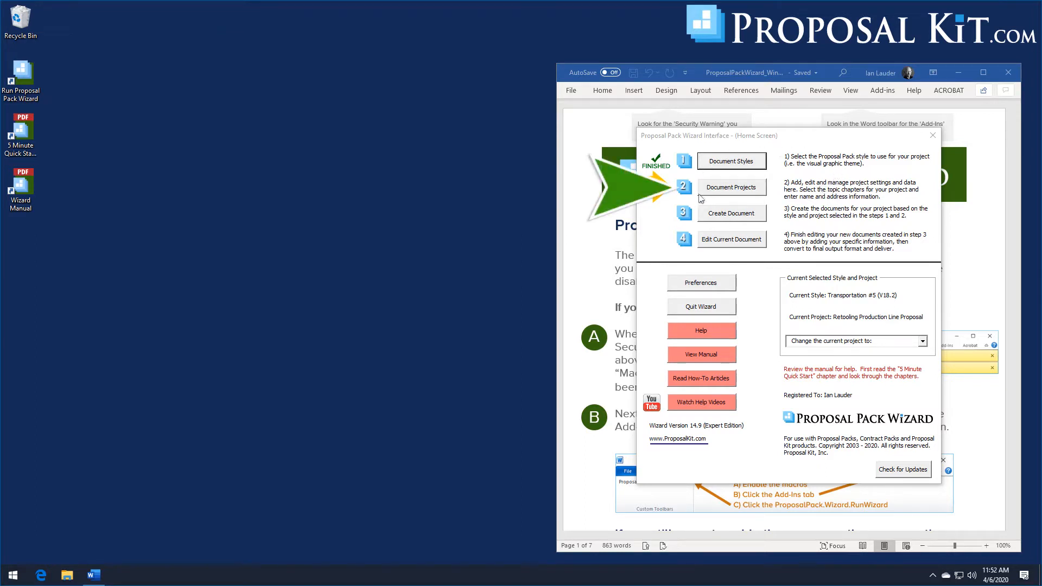
Add a new document project in the Proposal Pack Wizard and disable its Excel Dynamic Links option
left_click(736, 193)
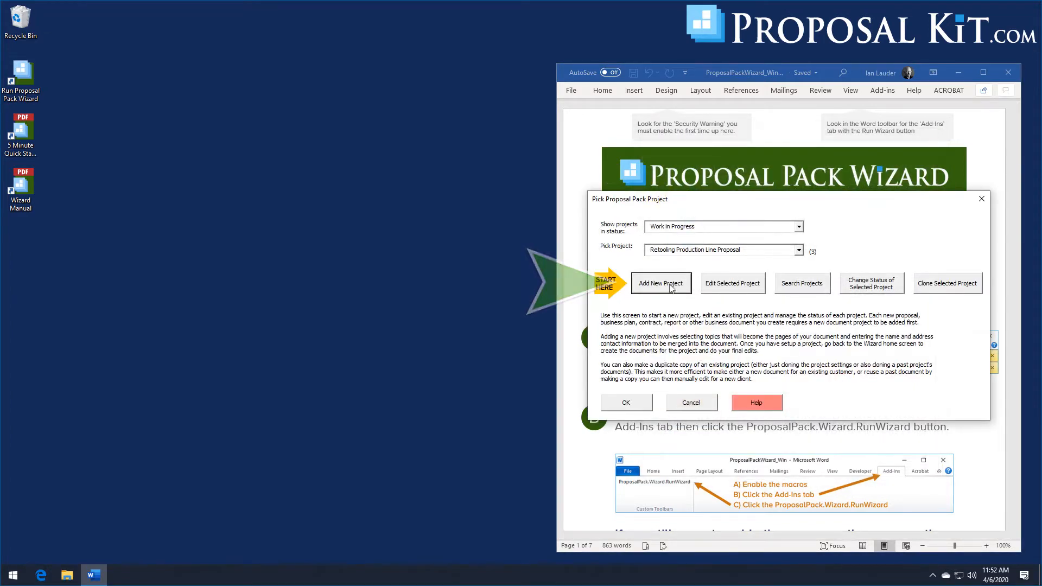
left_click(667, 283)
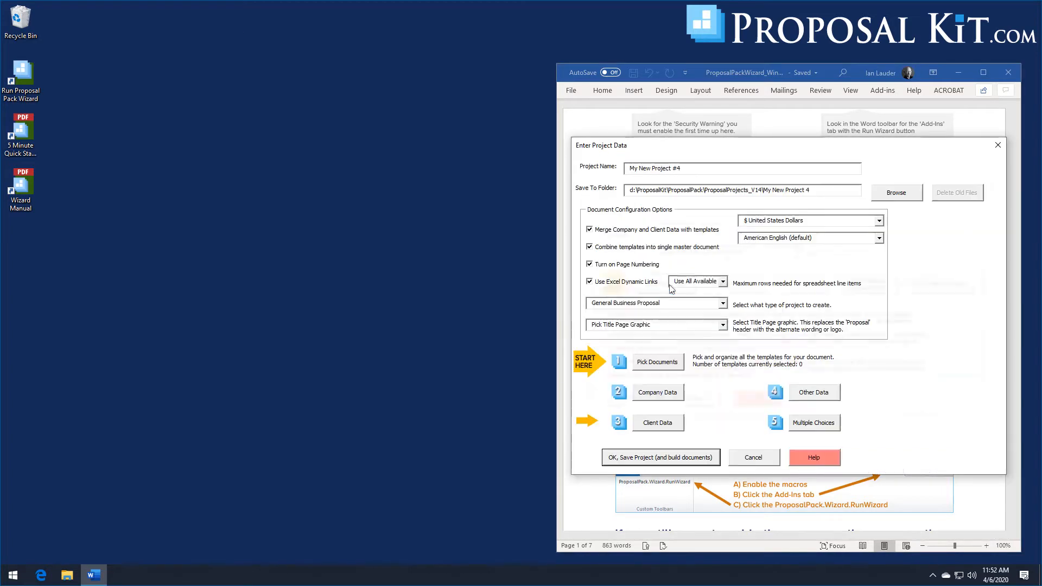
left_click(628, 282)
left_click(628, 283)
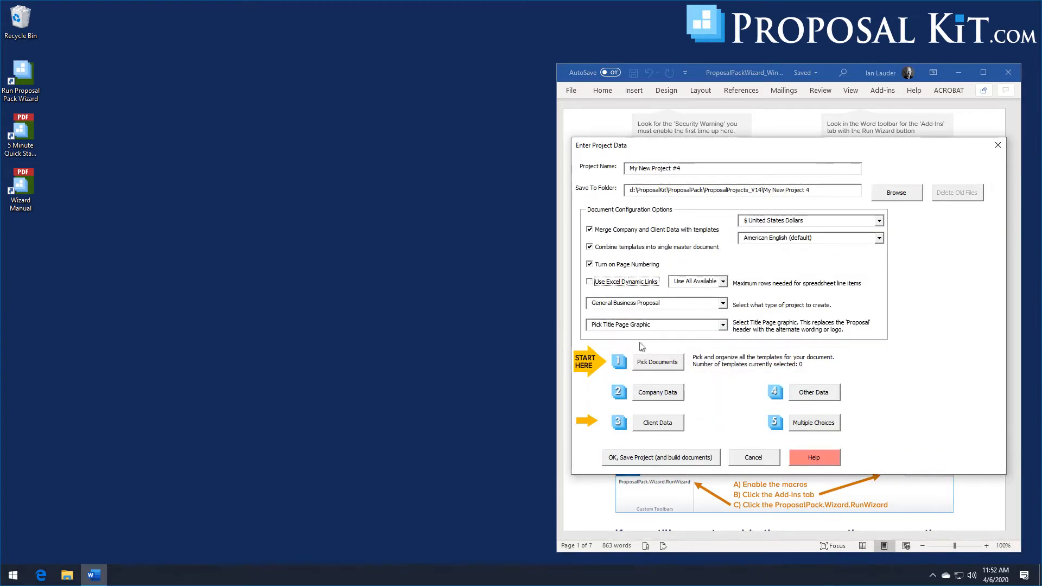
Start picking documents for the project and show the Supply Chain/Logistics/Transportation (Page 1 of 3) template topics
left_click(658, 367)
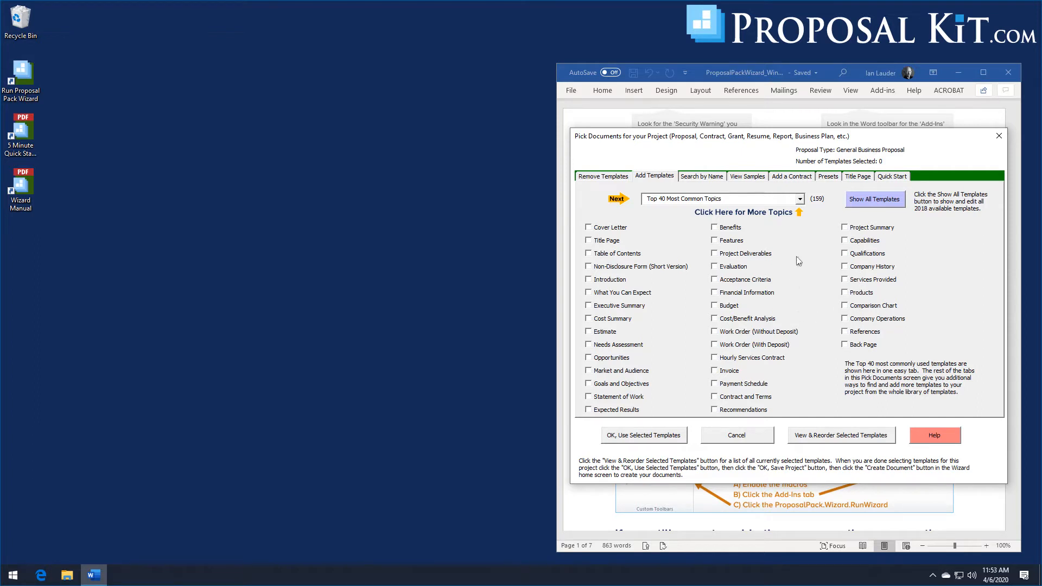
left_click(800, 200)
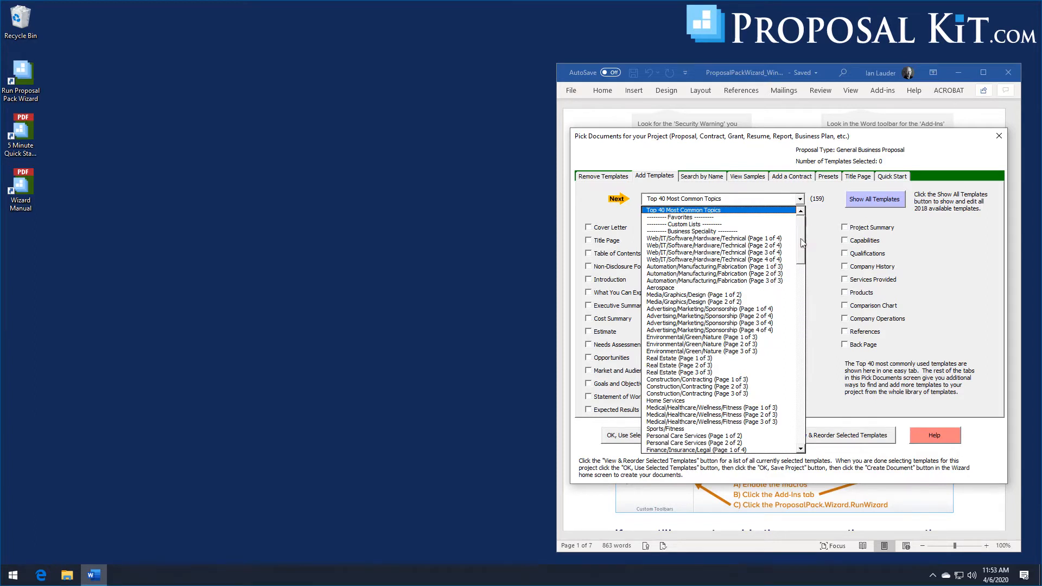
scroll(804, 249, "down", 2)
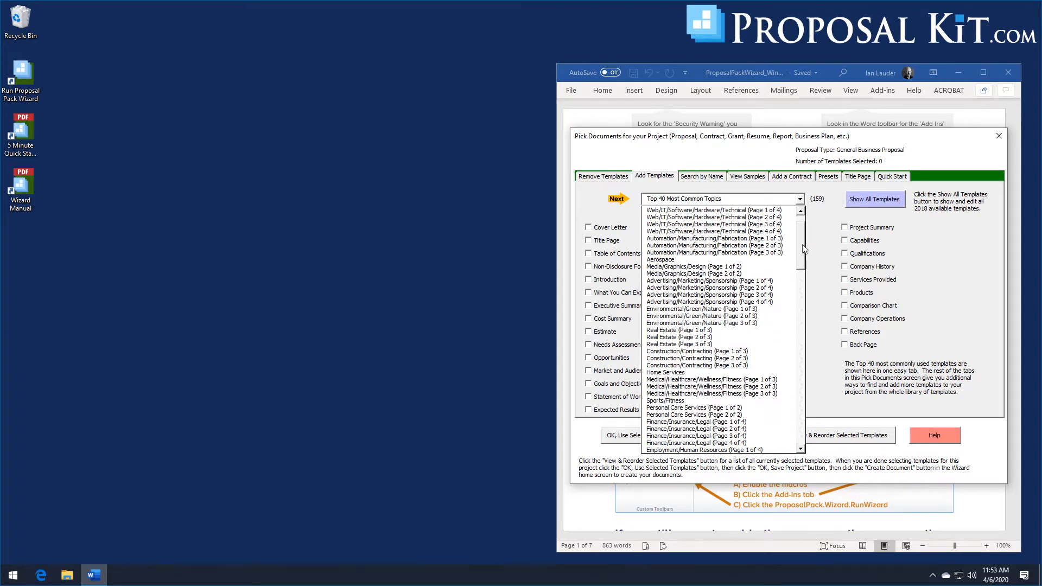
left_click_drag(804, 248, 803, 291)
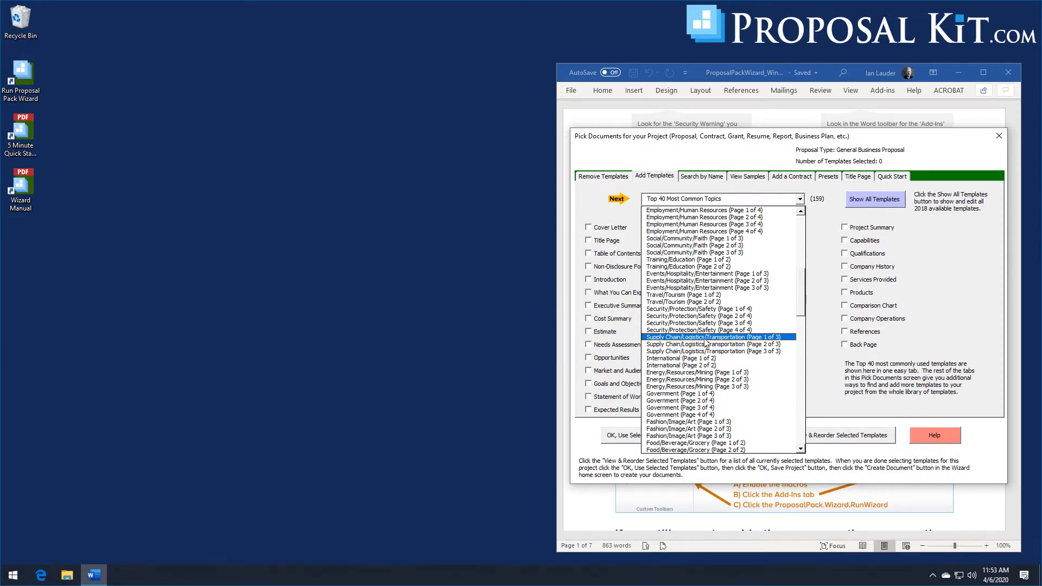
left_click(723, 339)
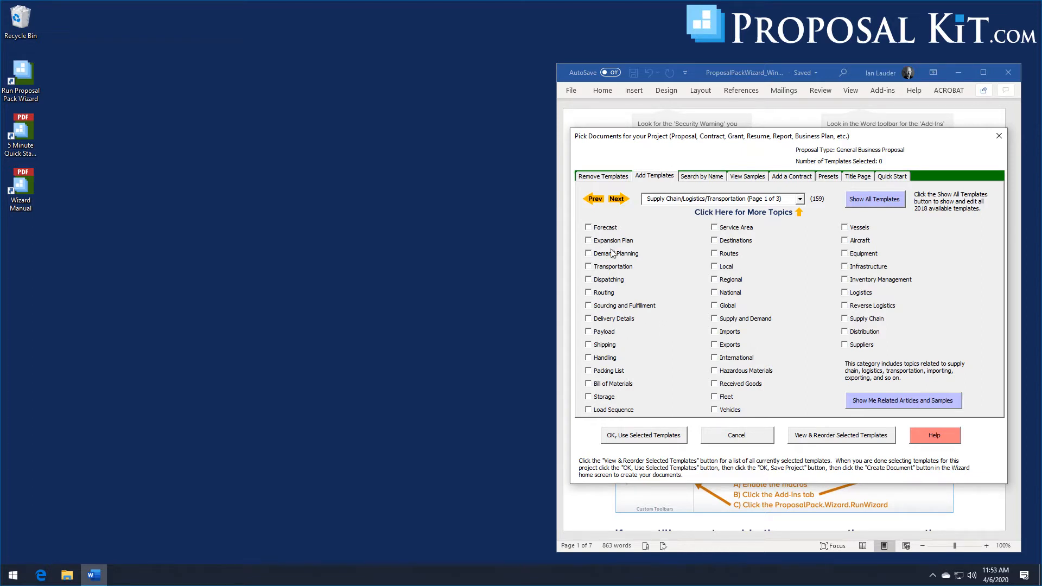
Look through the remaining Supply Chain/Logistics/Transportation topics and both pages of International topics
left_click(618, 199)
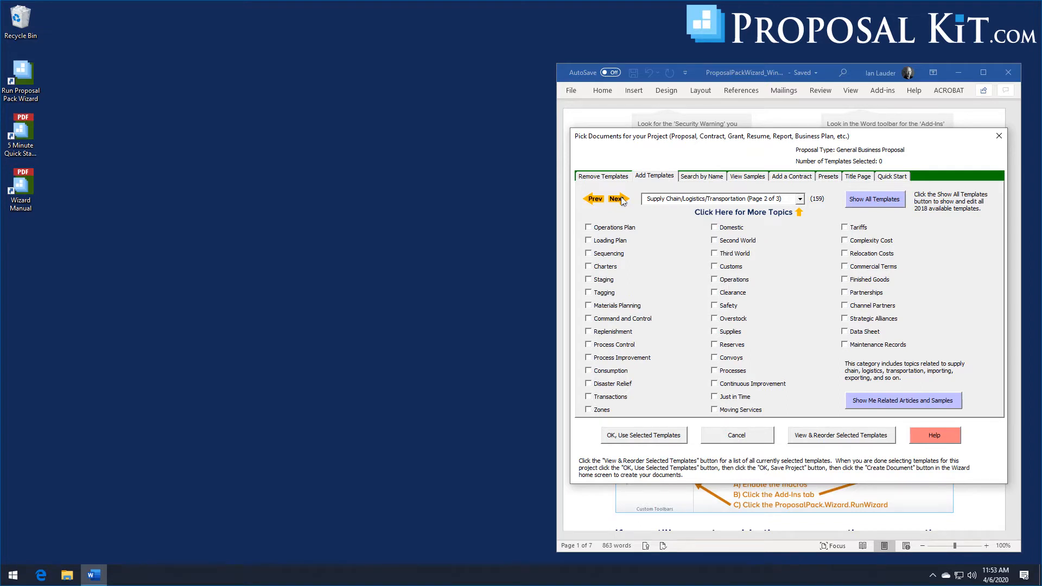
left_click(619, 199)
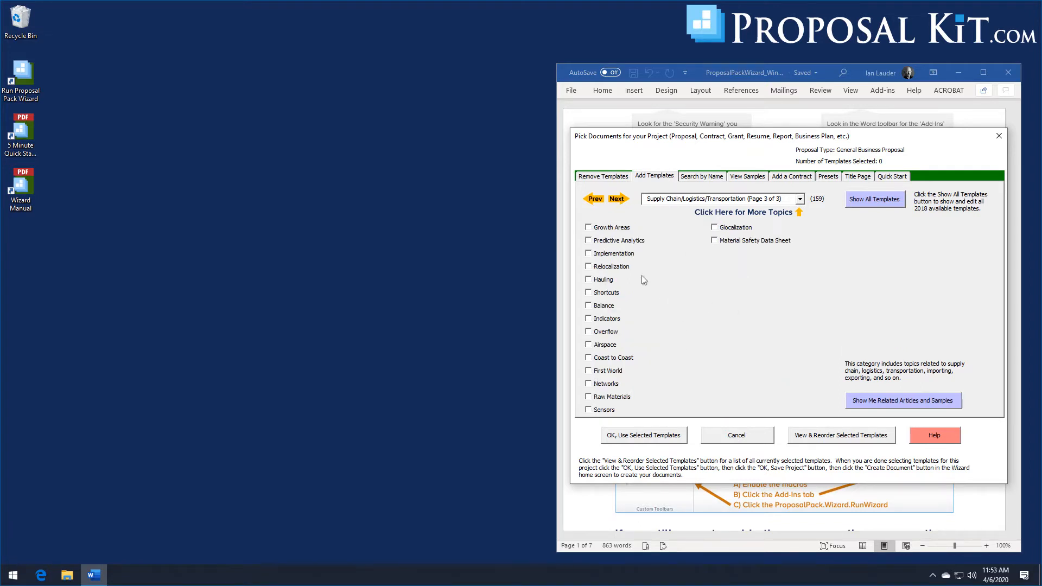
left_click(617, 201)
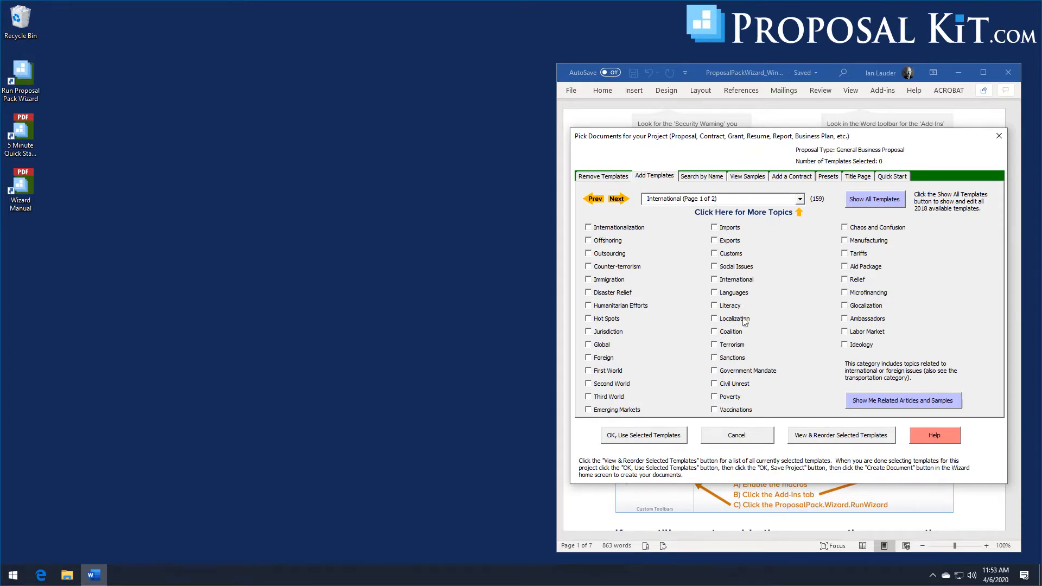
left_click(617, 200)
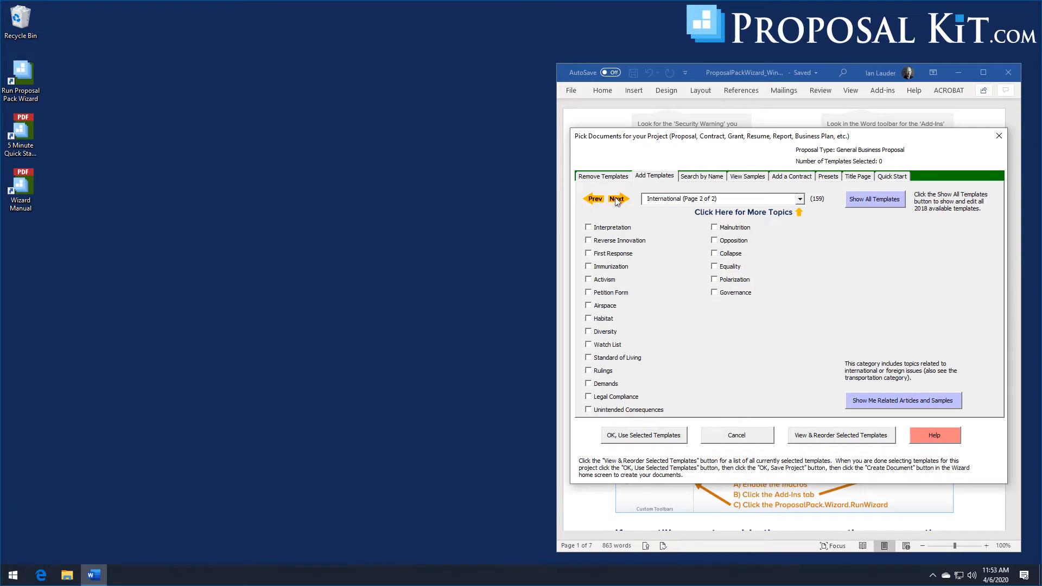
Browse the full list of template topic categories, from the industry specialities through the proposal types to the checklists
left_click(801, 202)
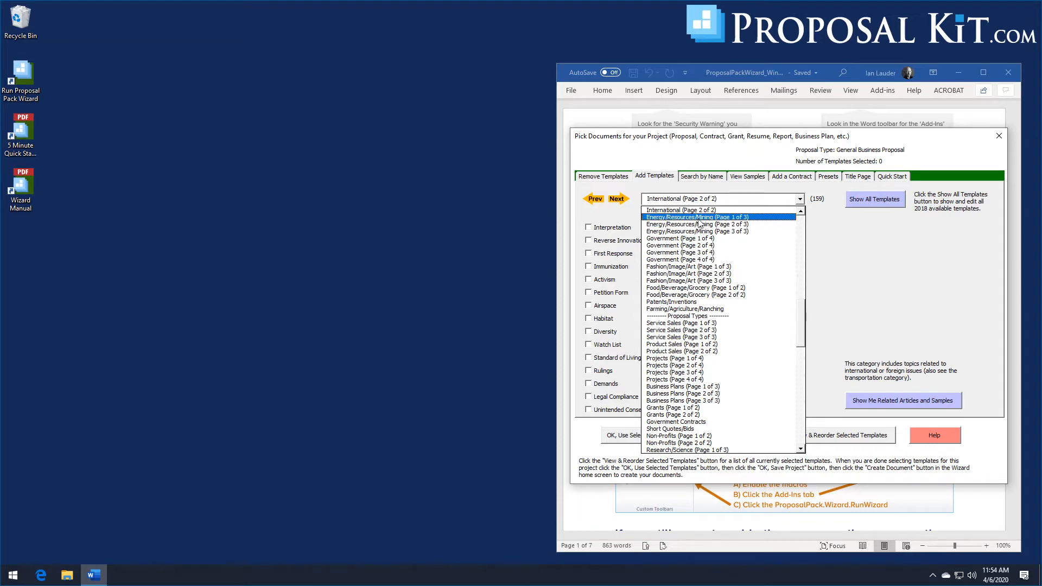
left_click_drag(801, 310, 805, 332)
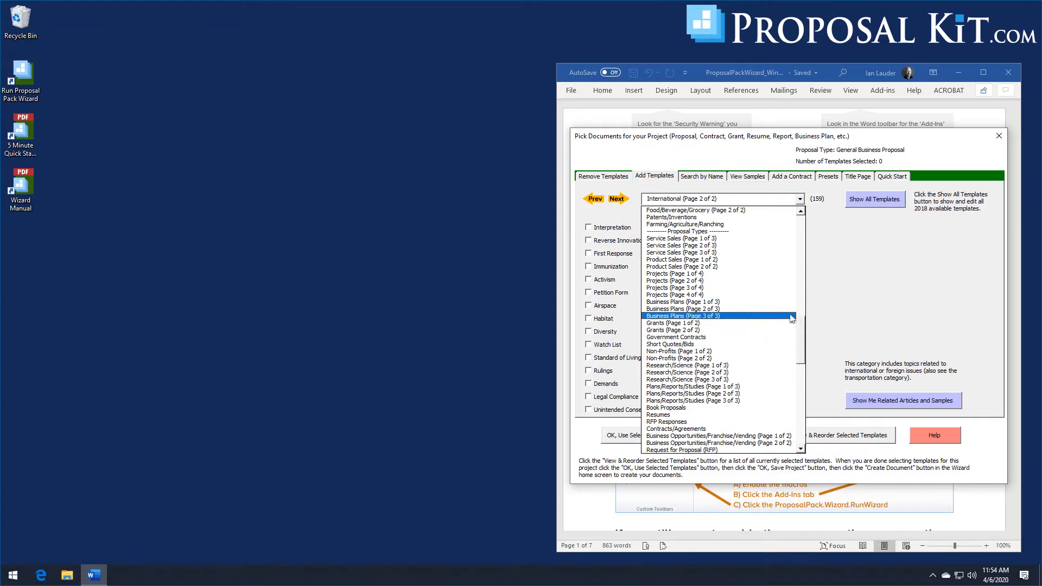
left_click_drag(800, 325, 801, 410)
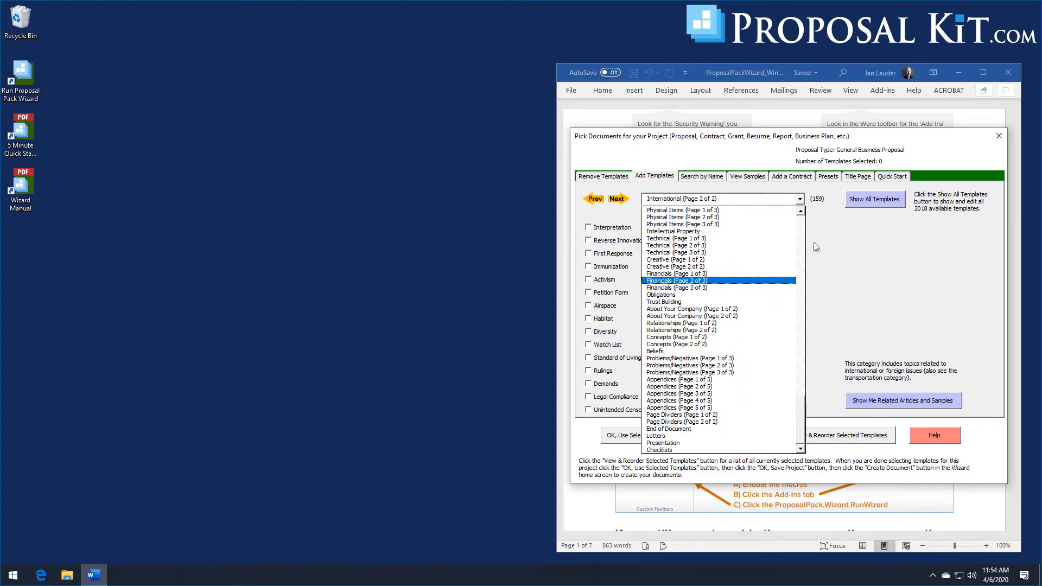
left_click(861, 293)
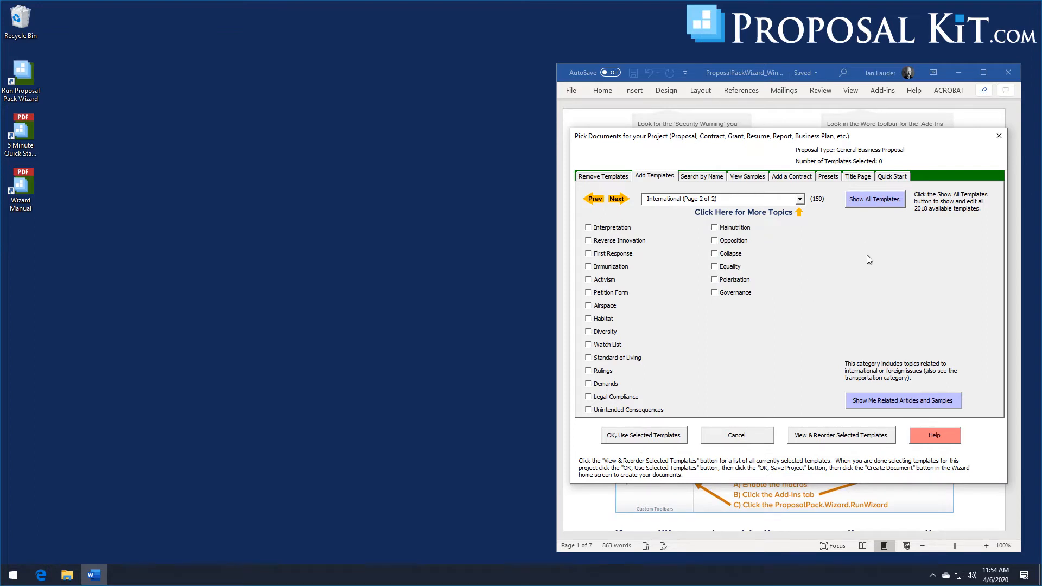
Look through the Quick Start import lists available for the project
left_click(893, 177)
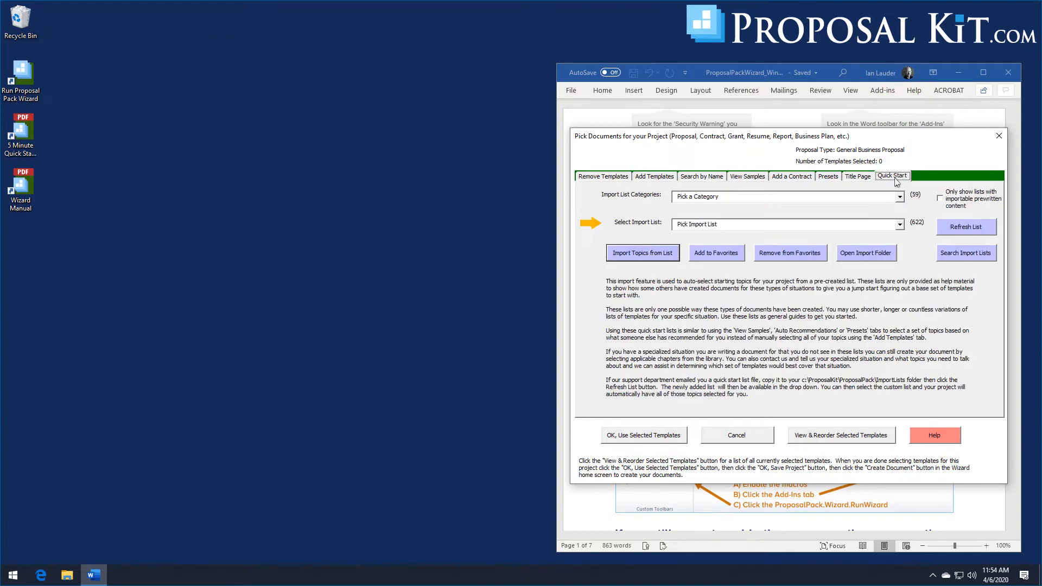
left_click(899, 225)
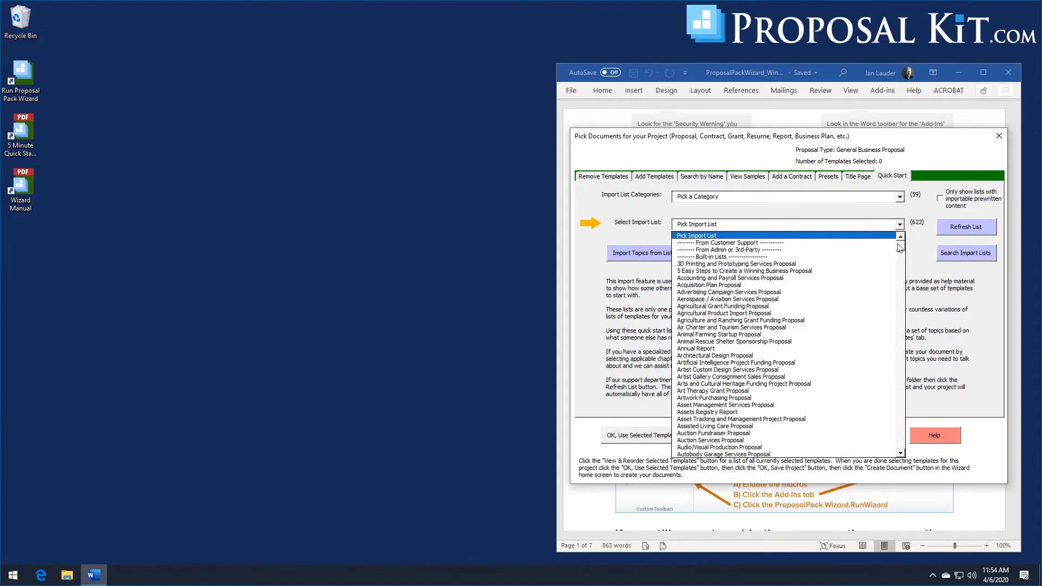
left_click_drag(901, 246, 918, 276)
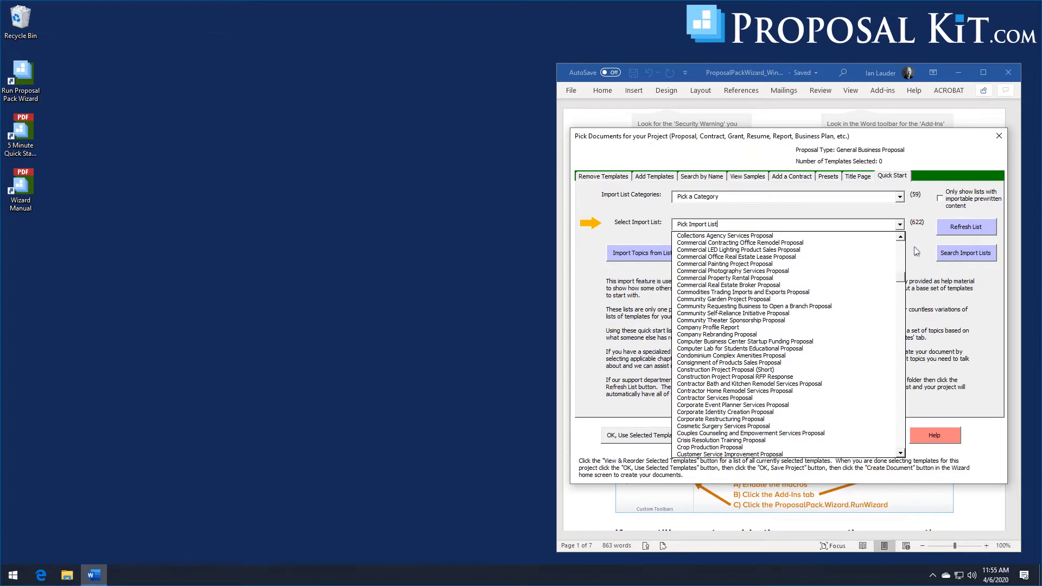
left_click(931, 254)
Search the Quick Start import lists for "cargo", including the chapter names used in them
left_click(974, 260)
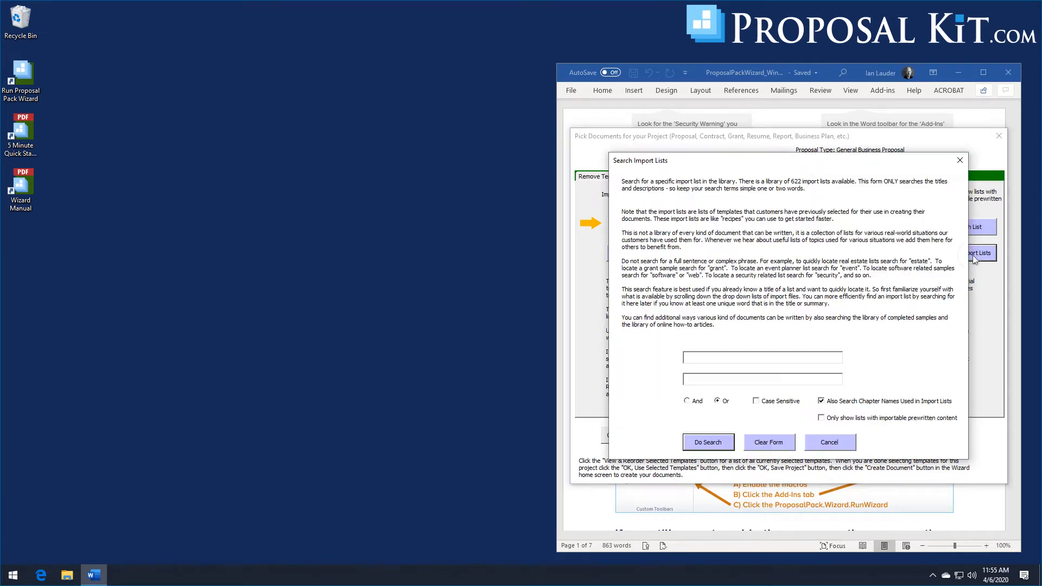
left_click(785, 357)
type("cargo")
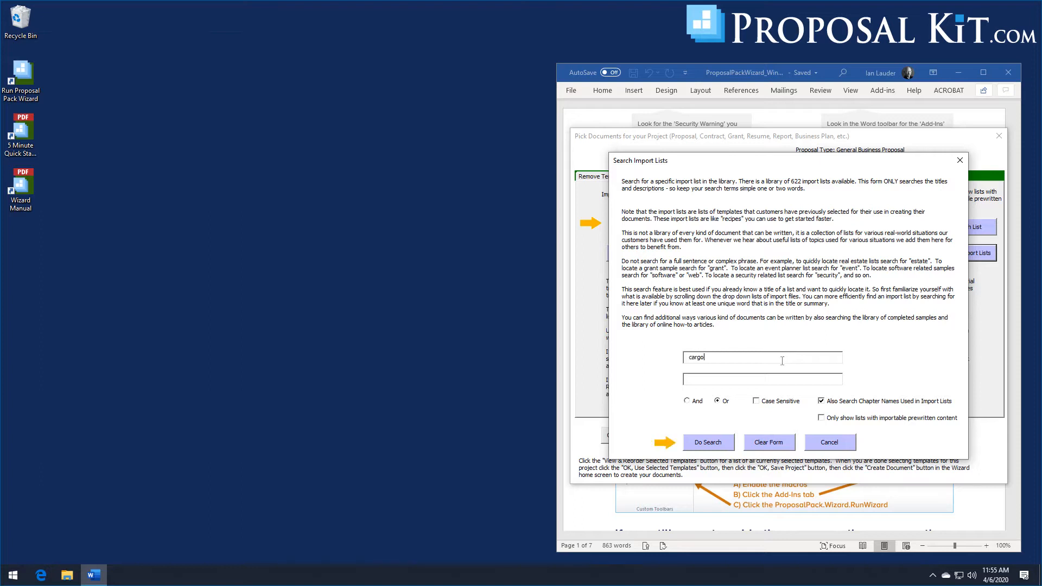
left_click(729, 448)
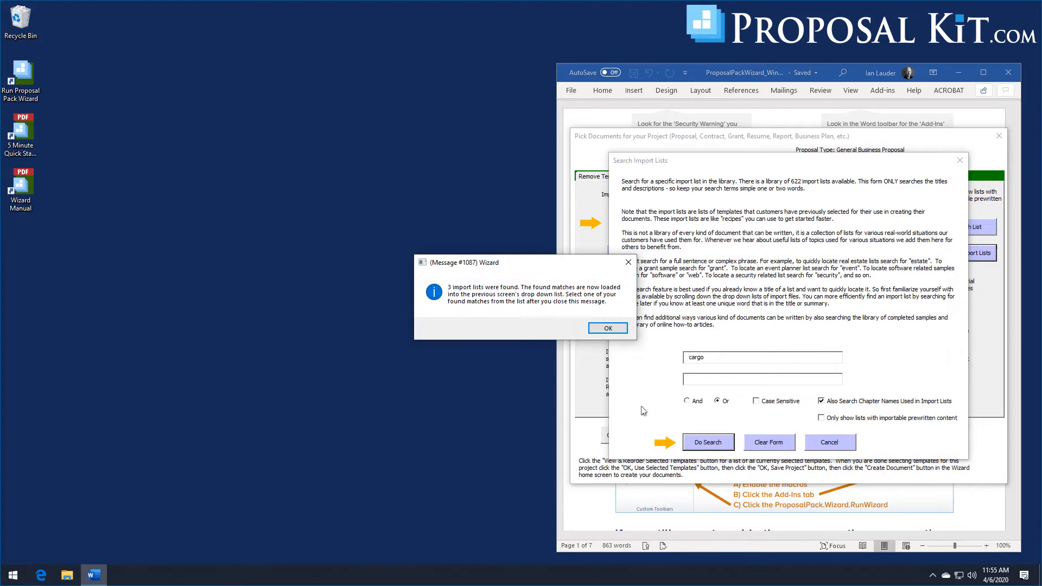
left_click(608, 328)
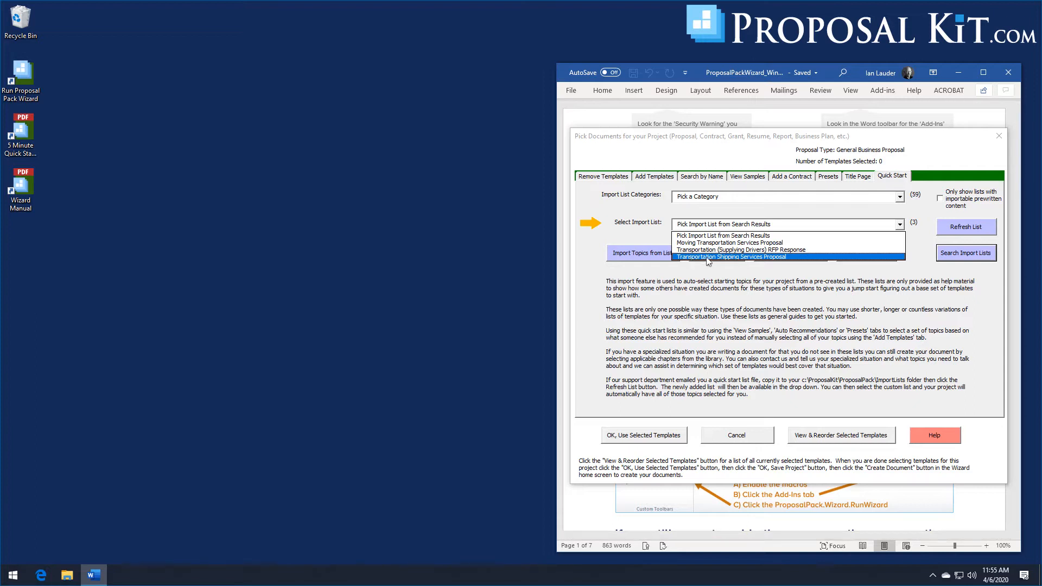
Import the topics from the Transportation Shipping Services Proposal list together with its pre-written sample content
left_click(707, 256)
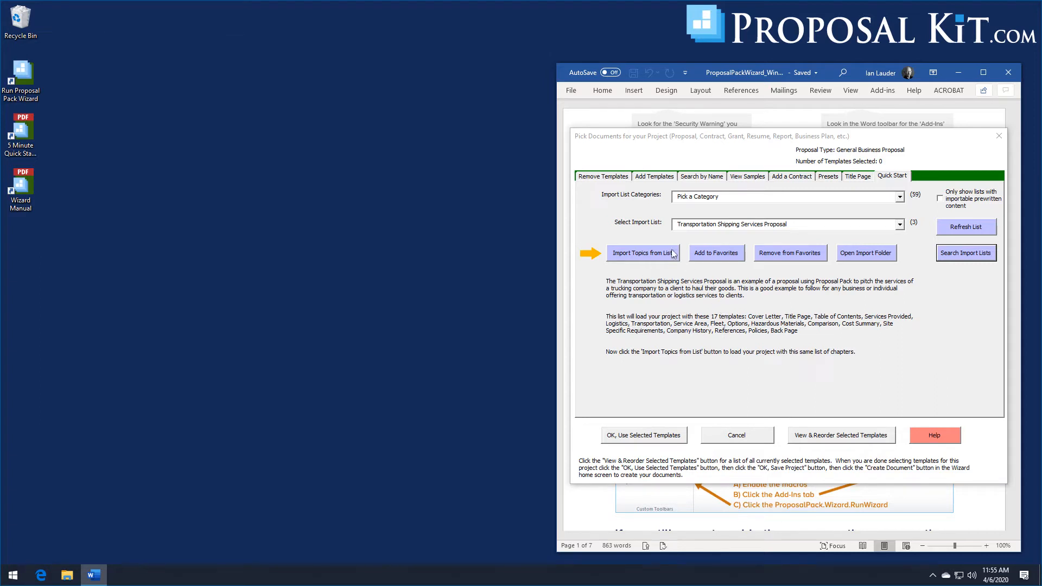
left_click(651, 255)
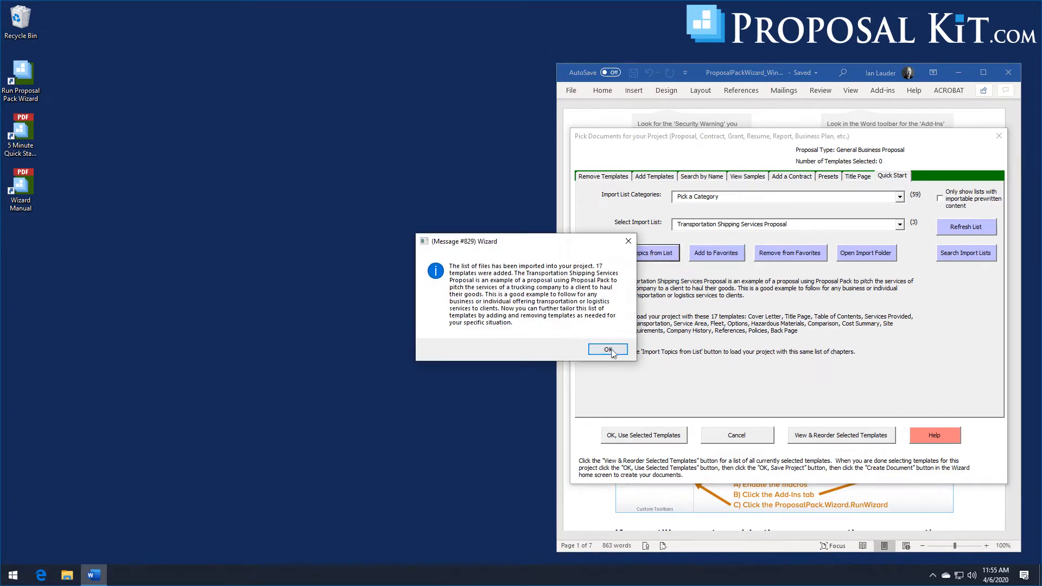
left_click(611, 350)
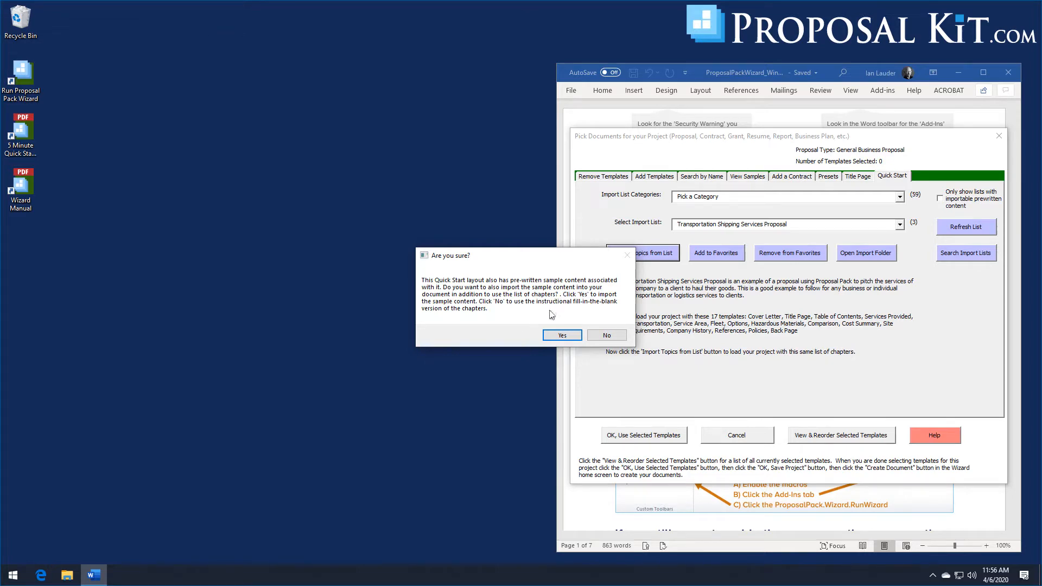
left_click(563, 336)
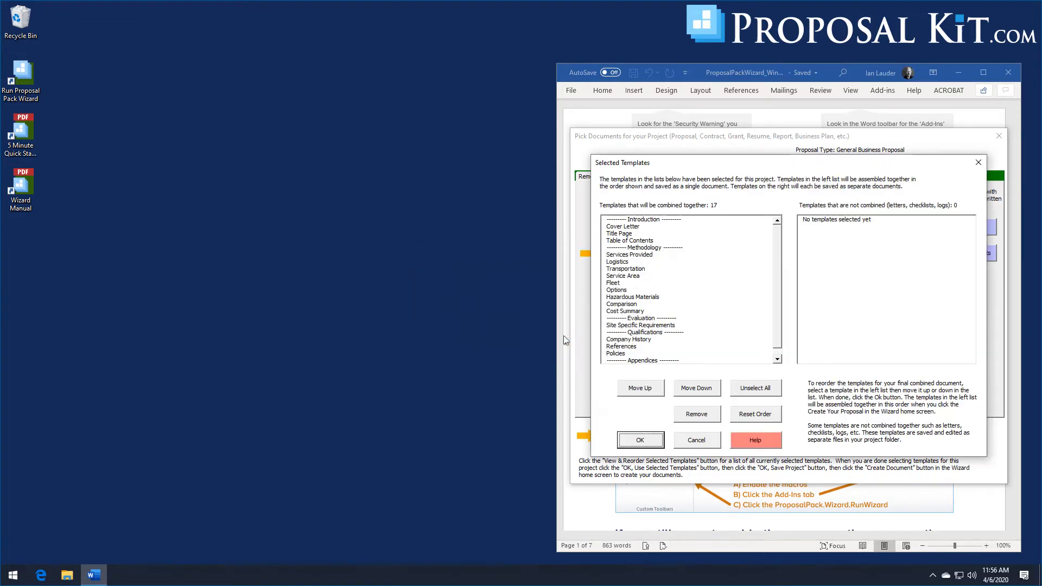
Review the imported templates and their order in the Selected Templates list, including the Hazardous Materials entry
mouse_move(780, 254)
left_mouse_down()
mouse_move(777, 272)
mouse_move(779, 248)
left_mouse_up()
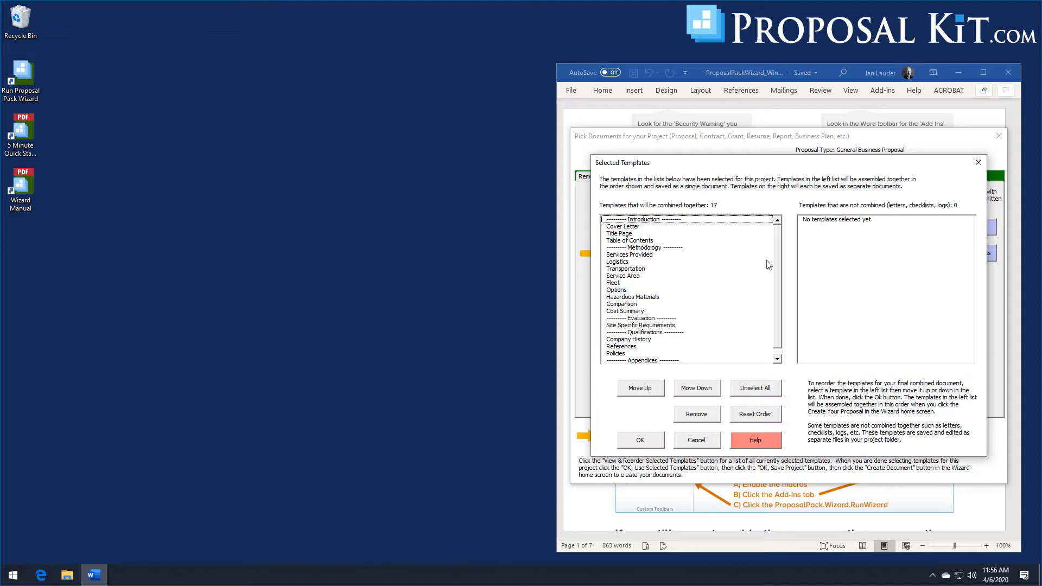
scroll(780, 264, "down", 1)
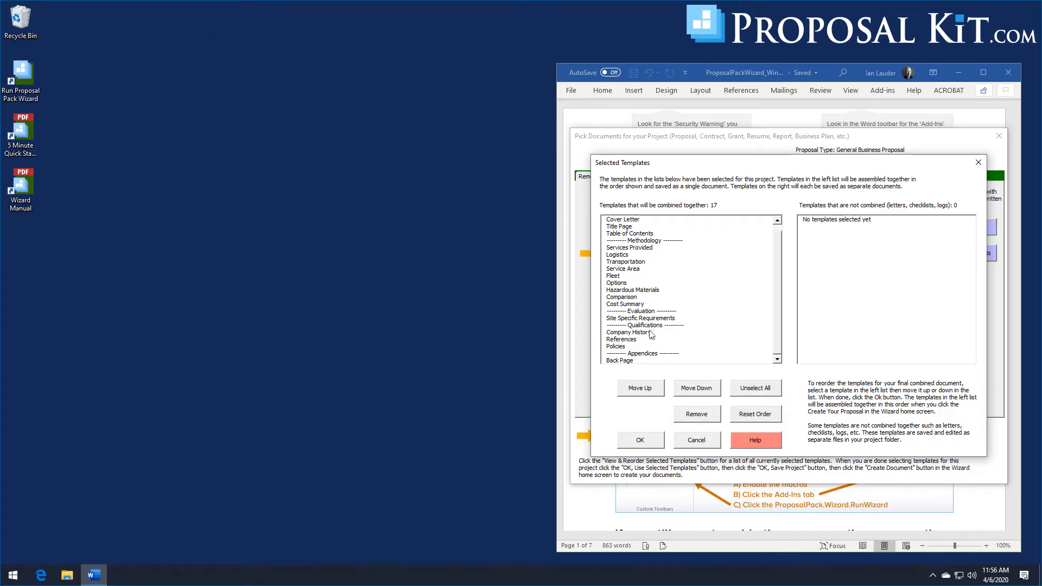
left_click(641, 440)
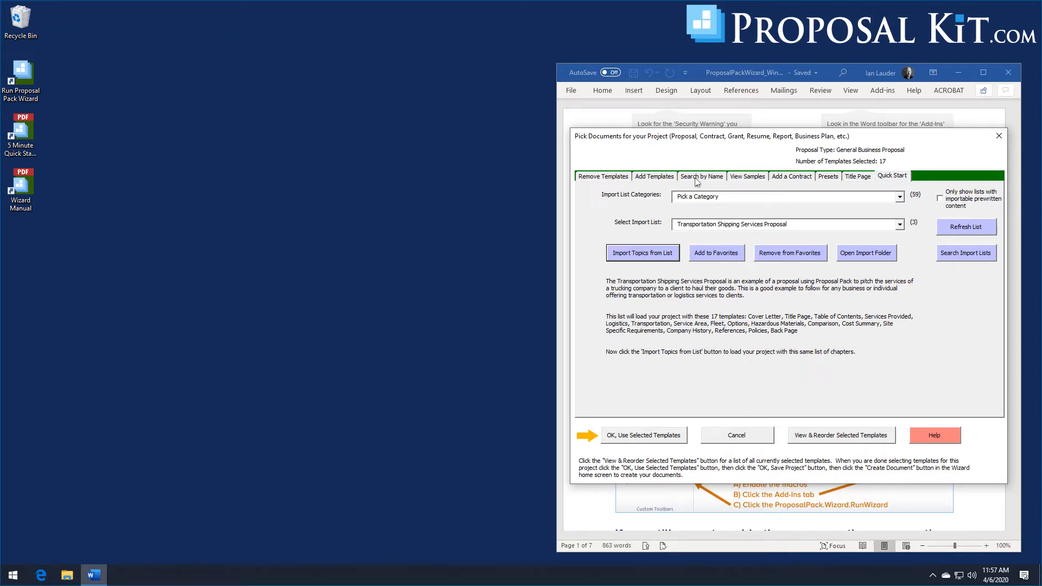
left_click(846, 436)
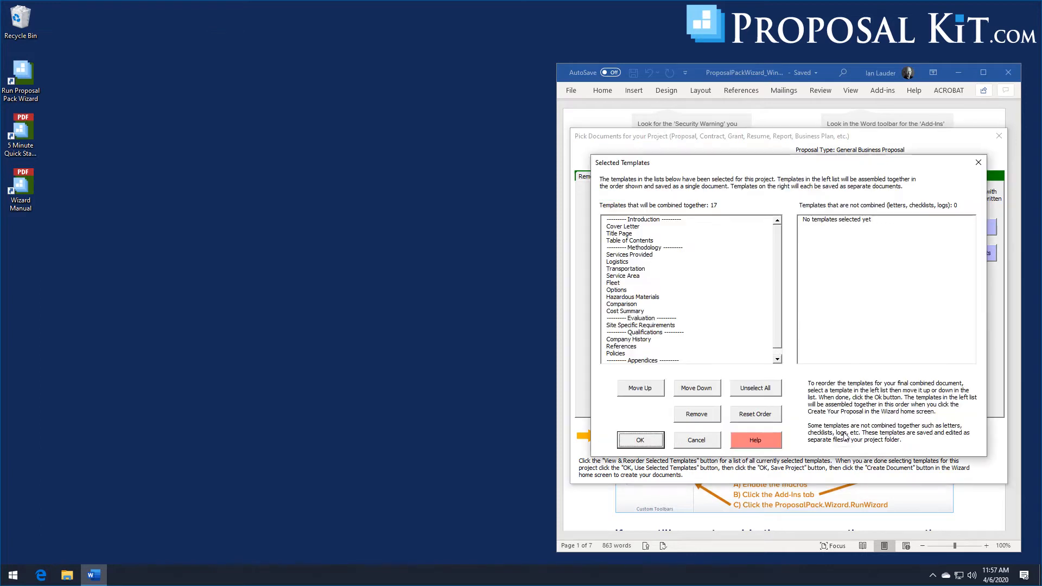
left_click(629, 298)
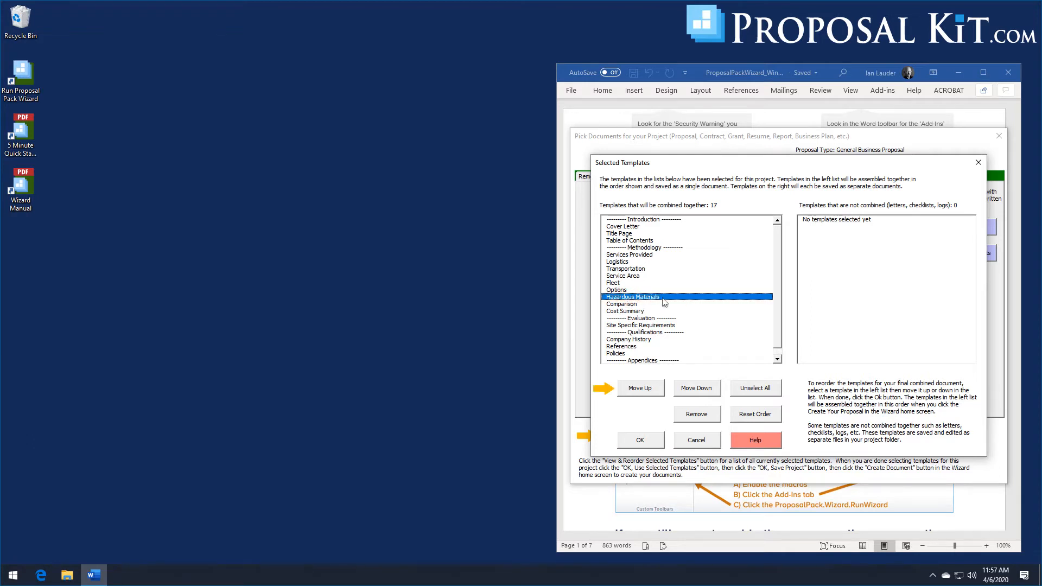
left_click(641, 441)
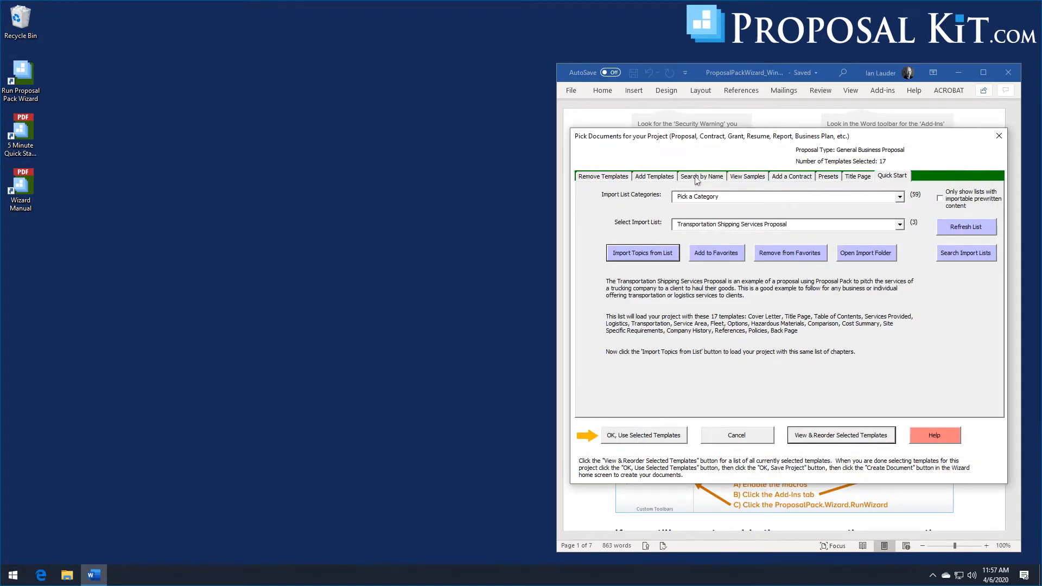
Add the Delivery Details template from the Supply Chain/Logistics/Transportation (Page 1 of 3) topics
left_click(651, 182)
left_click(800, 200)
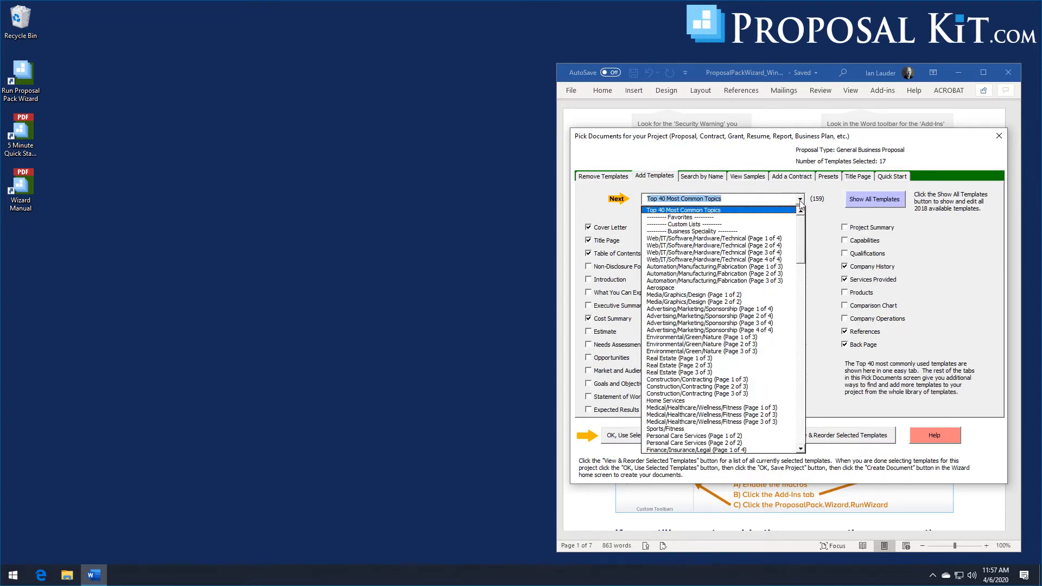
left_click_drag(803, 241, 787, 306)
left_click(722, 274)
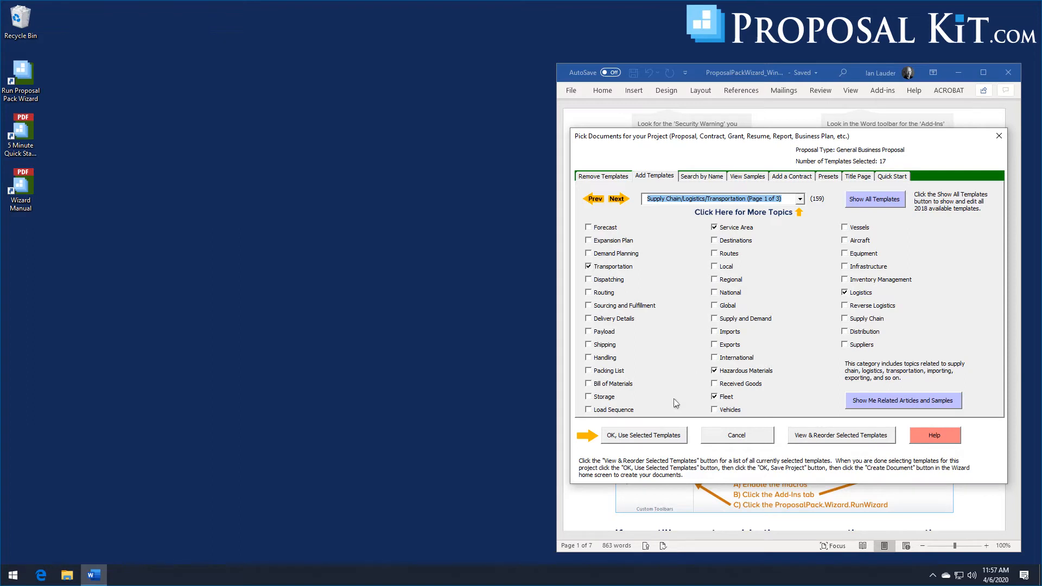
left_click(617, 319)
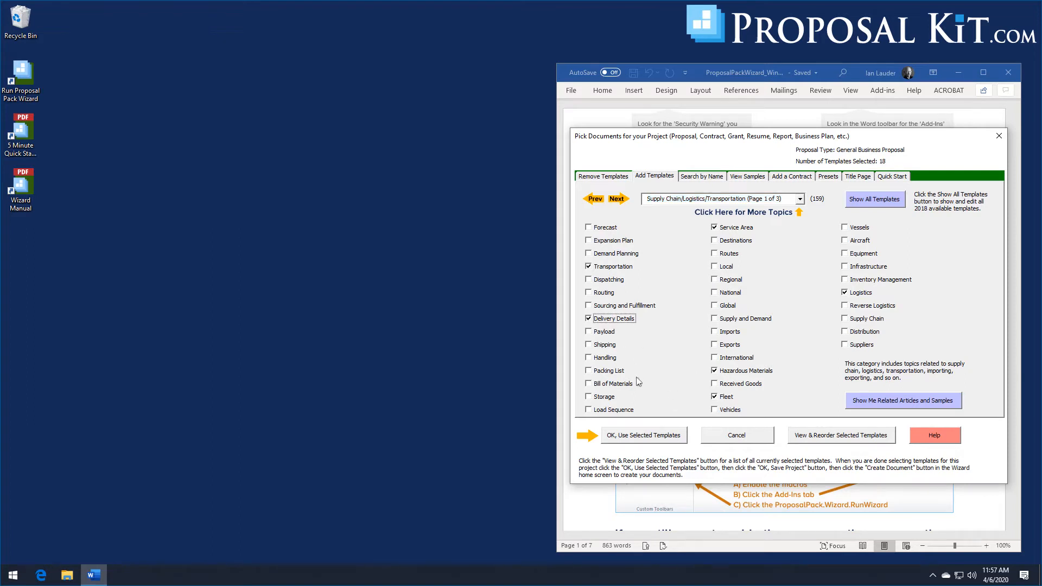
Move the Delivery Details template up four places so it sits between Fleet and Options, and accept the order
left_click(804, 435)
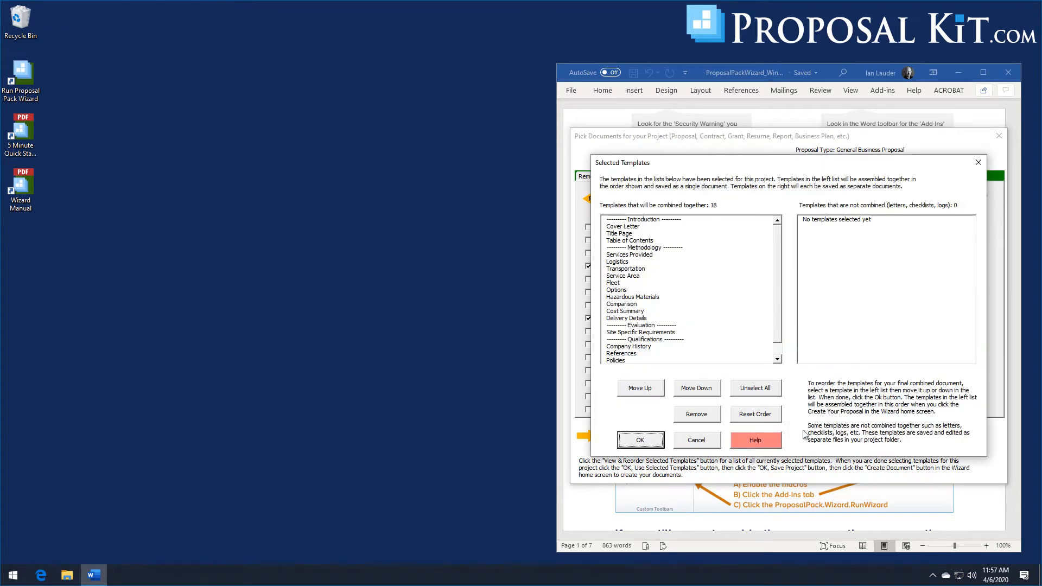
left_click(633, 319)
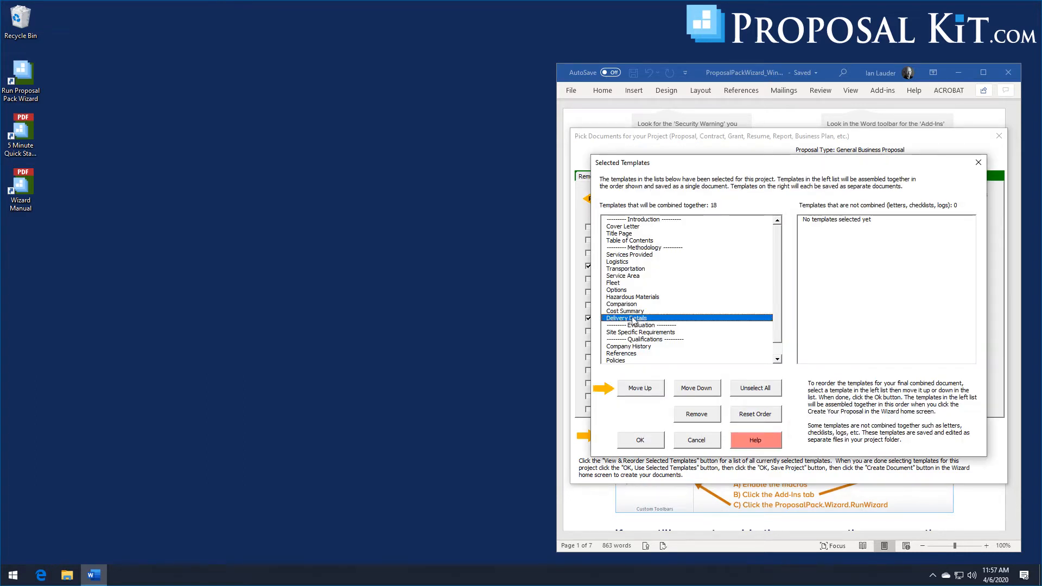
left_click(647, 392)
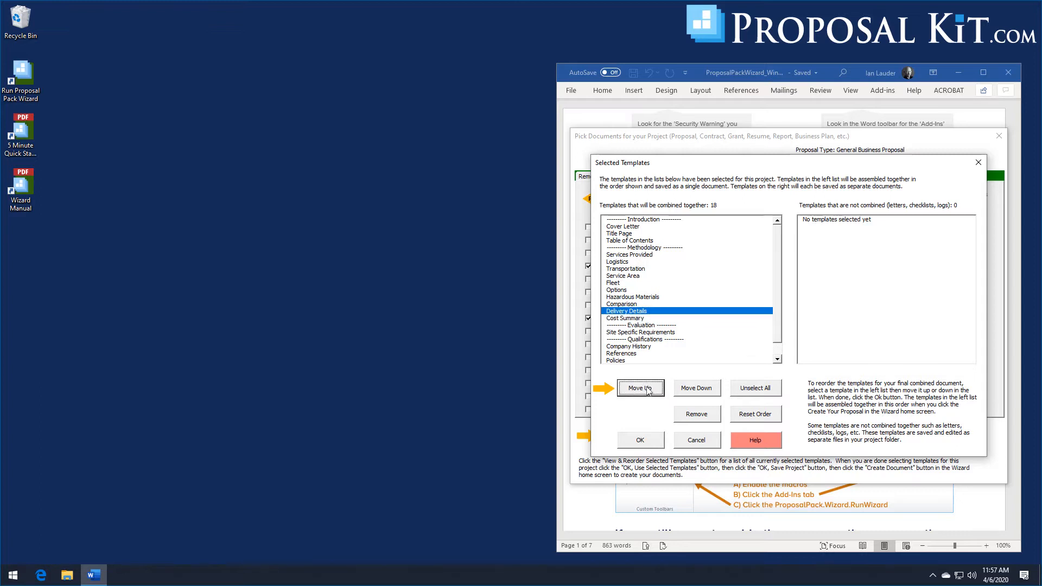
left_click(647, 391)
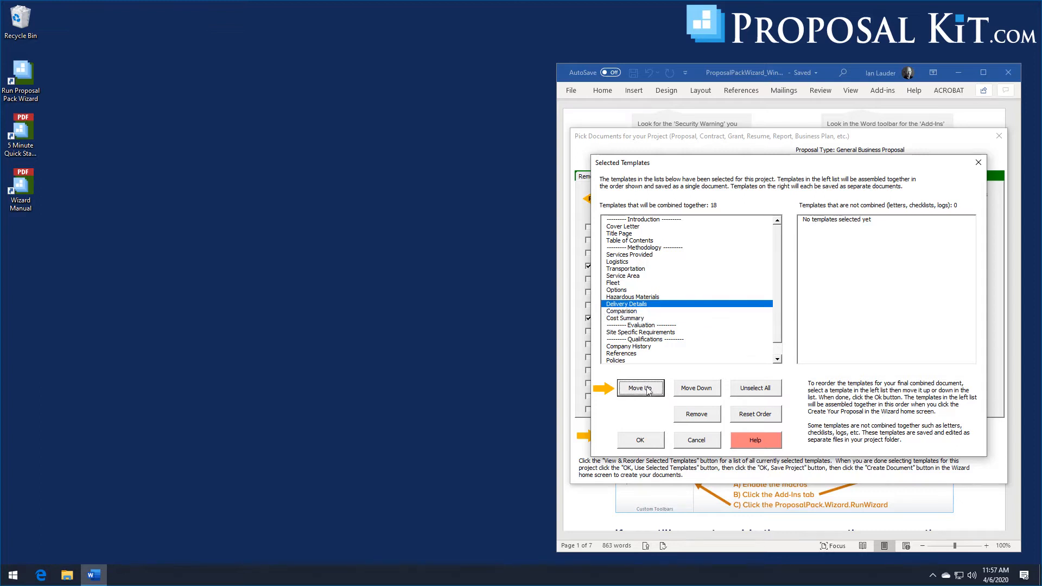
left_click(647, 392)
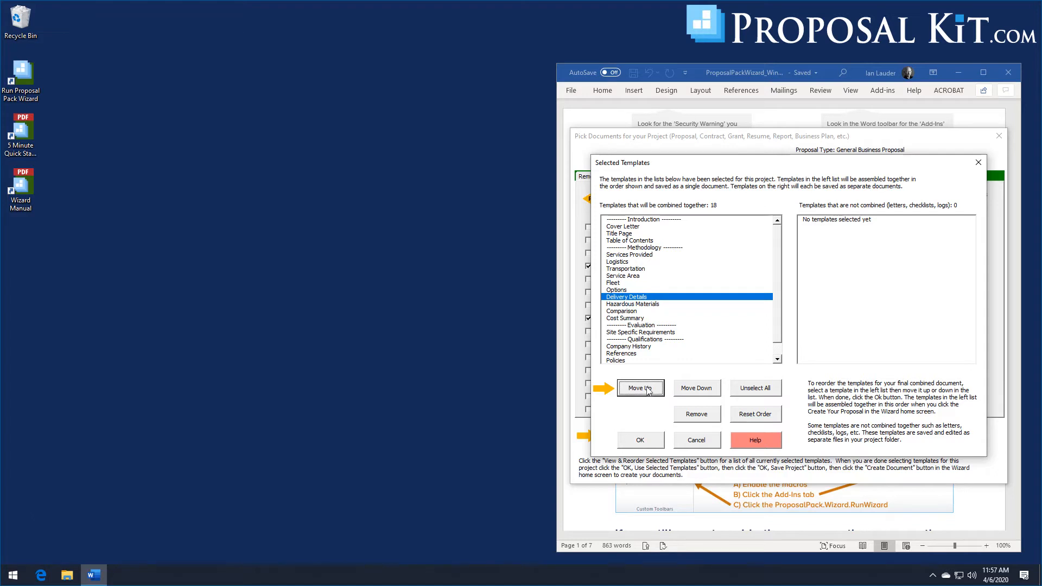
left_click(647, 391)
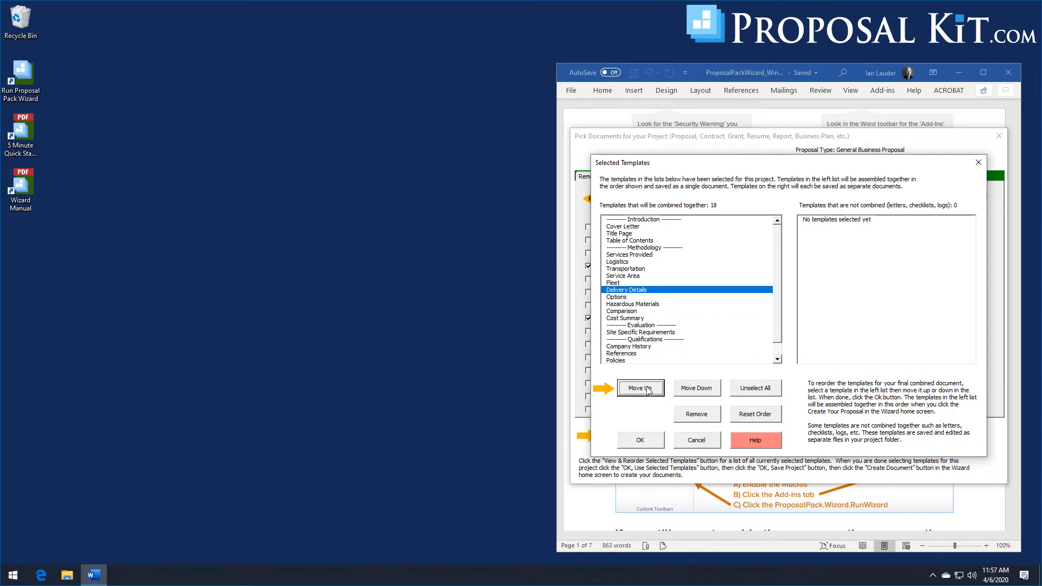
left_click(619, 291)
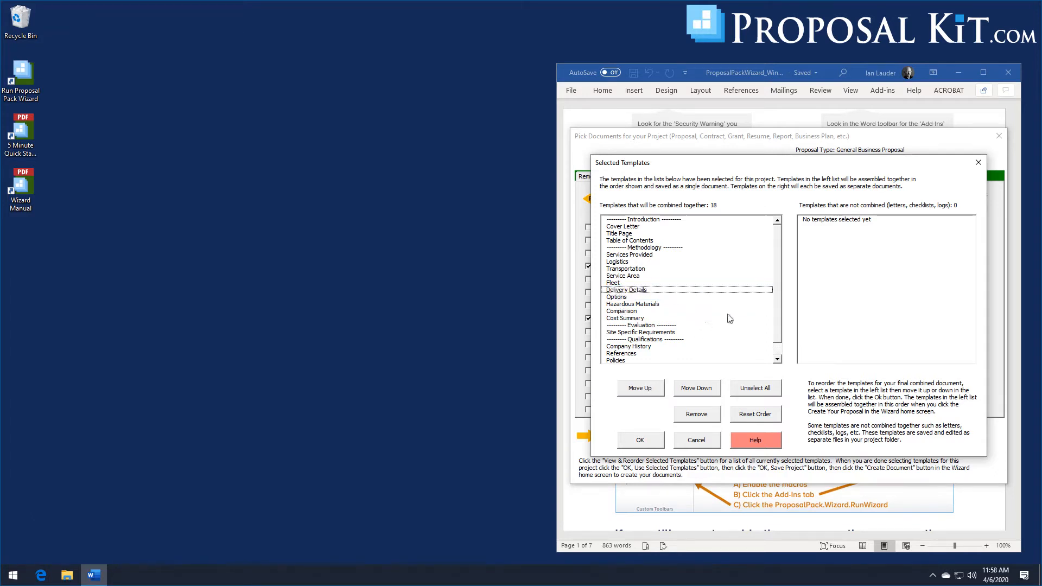
left_click(659, 438)
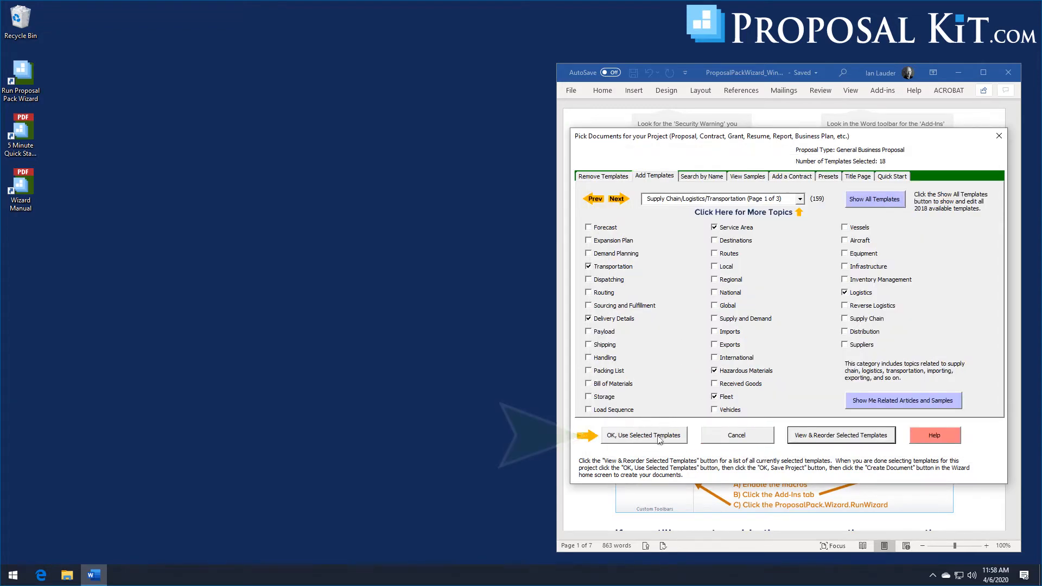
Apply the selected templates to the project, then review and accept the prefilled company information
left_click(659, 438)
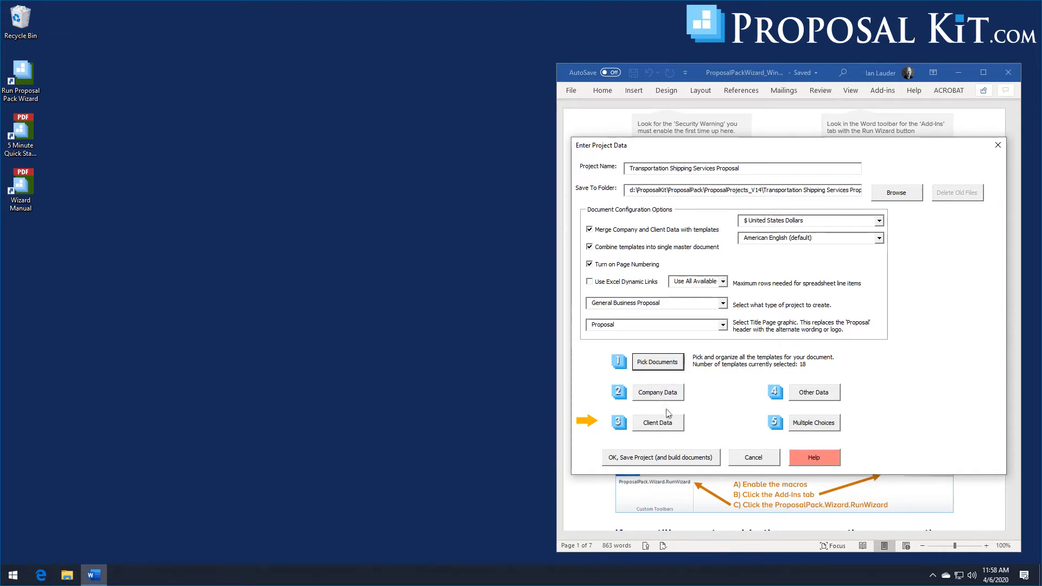
left_click(659, 397)
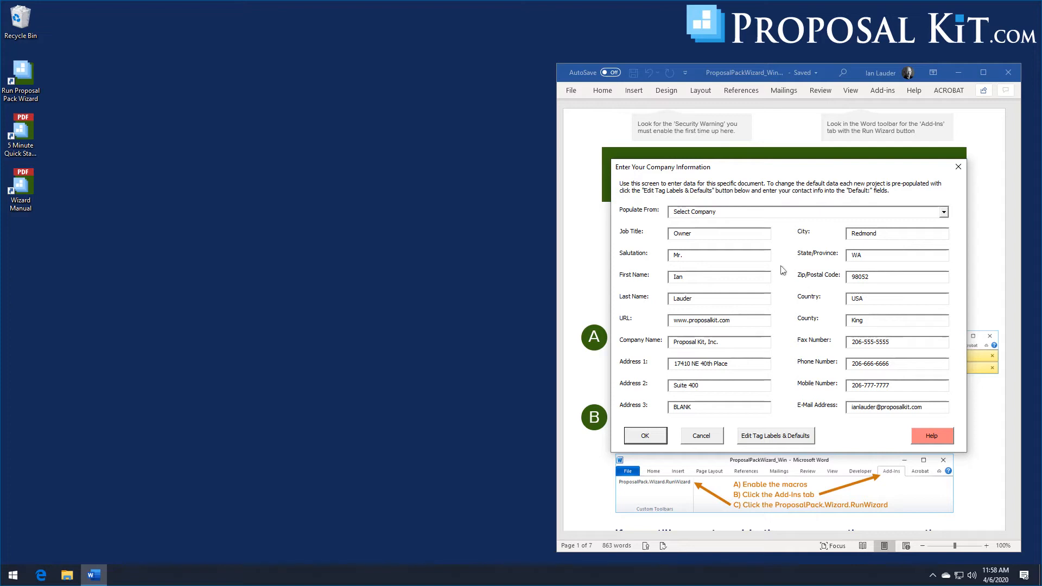
left_click(645, 436)
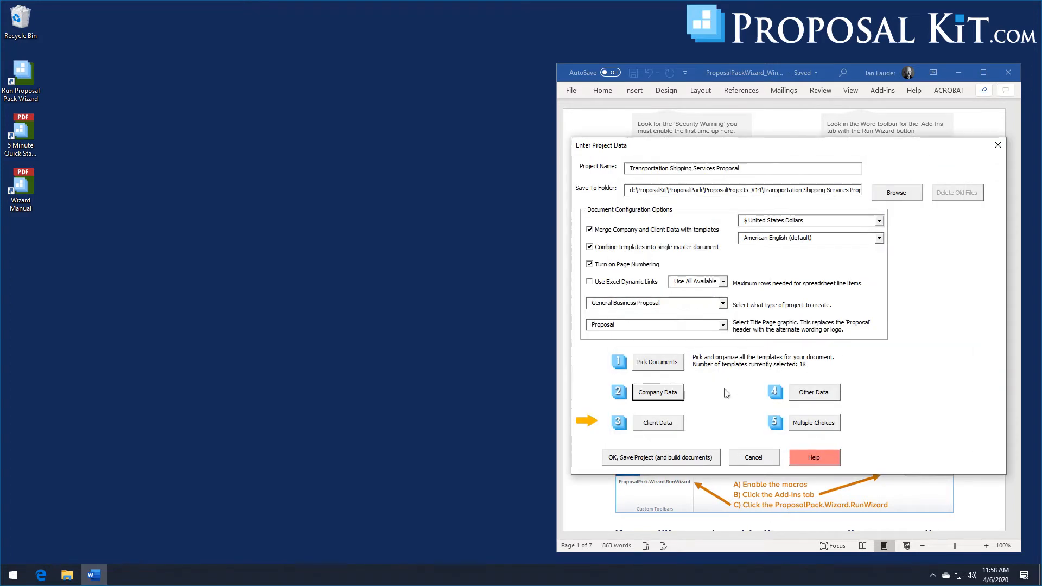
Review the client data and company information forms, accepting both with their prefilled values
left_click(668, 428)
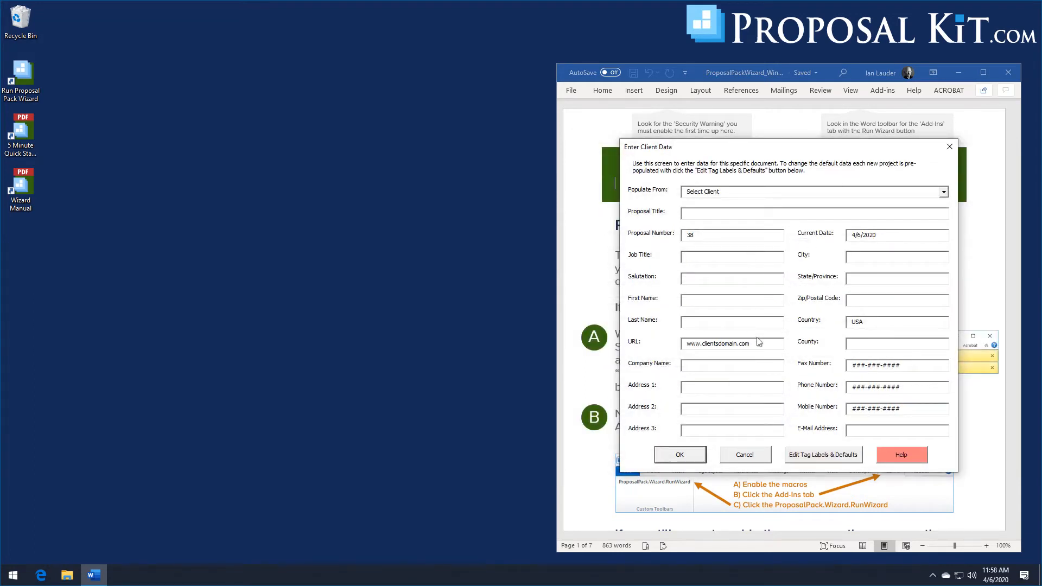
left_click(680, 455)
left_click(667, 391)
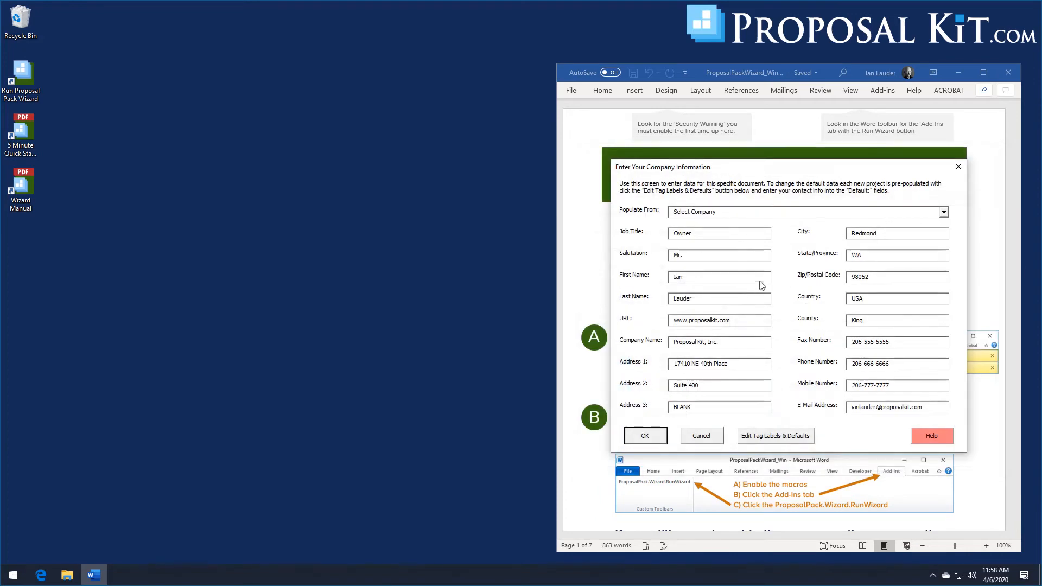
left_click(653, 439)
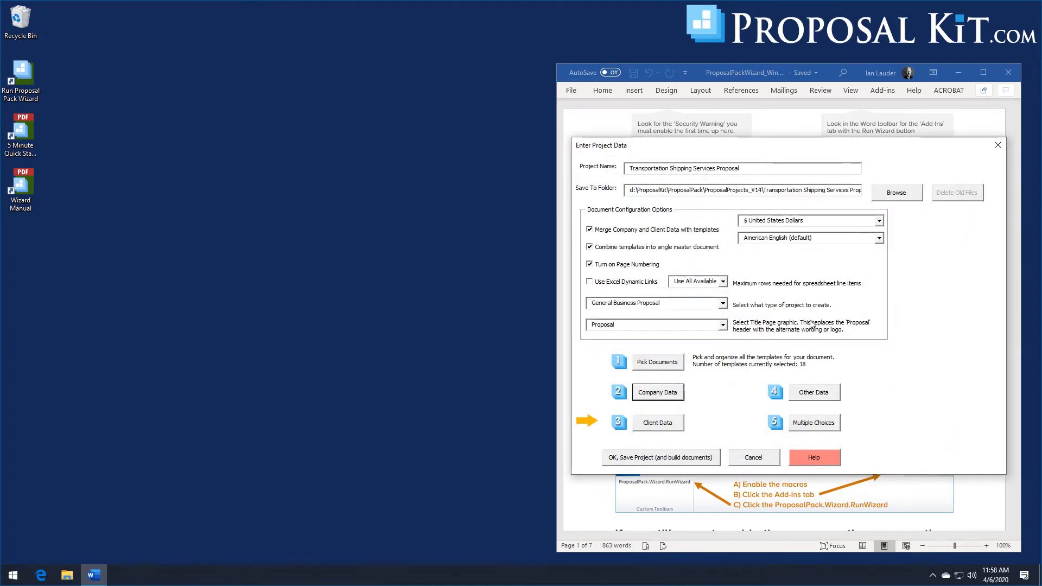
Save the transportation project, build its documents and proceed to editing the project documents
left_click(661, 460)
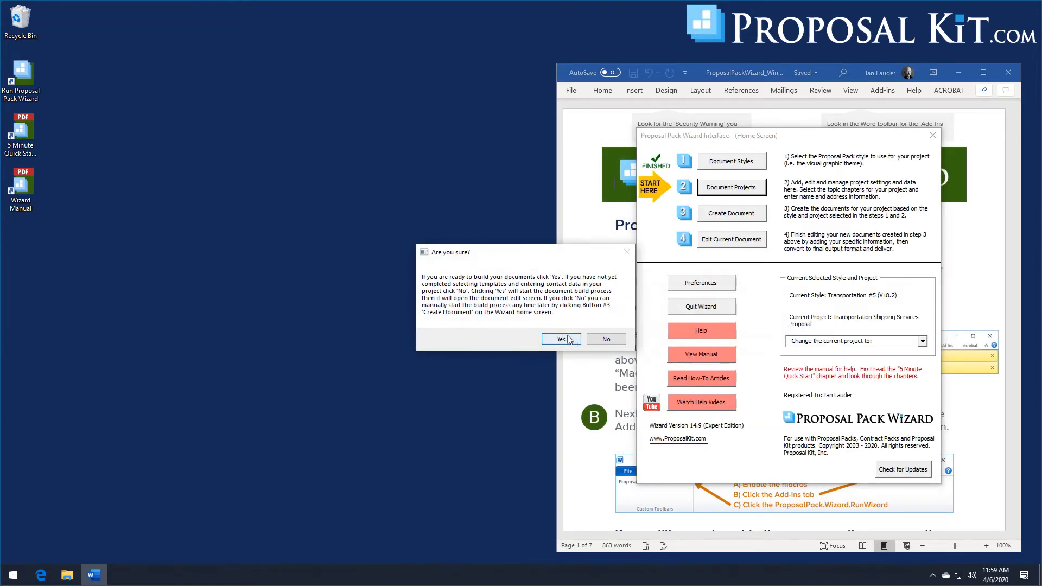
left_click(567, 342)
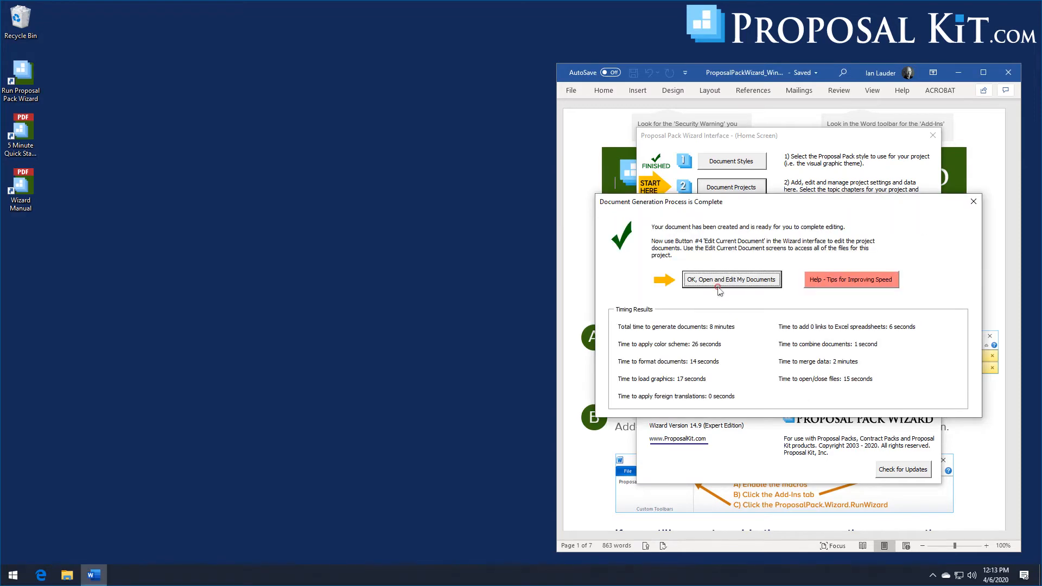
left_click(717, 280)
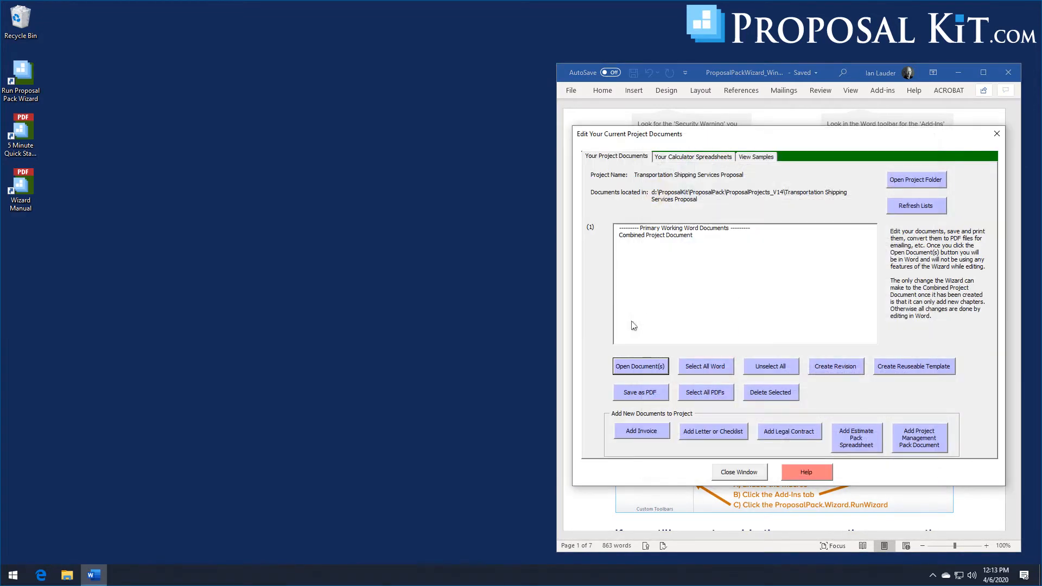
Open the Combined Project Document in Word, and reposition and enlarge its window beside the wizard
left_click(661, 236)
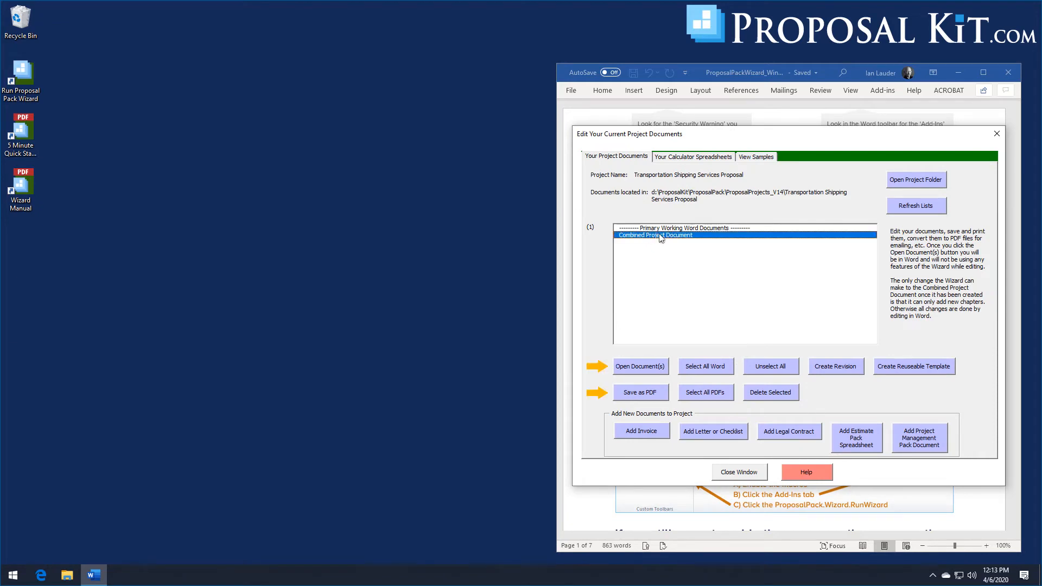
left_click(639, 365)
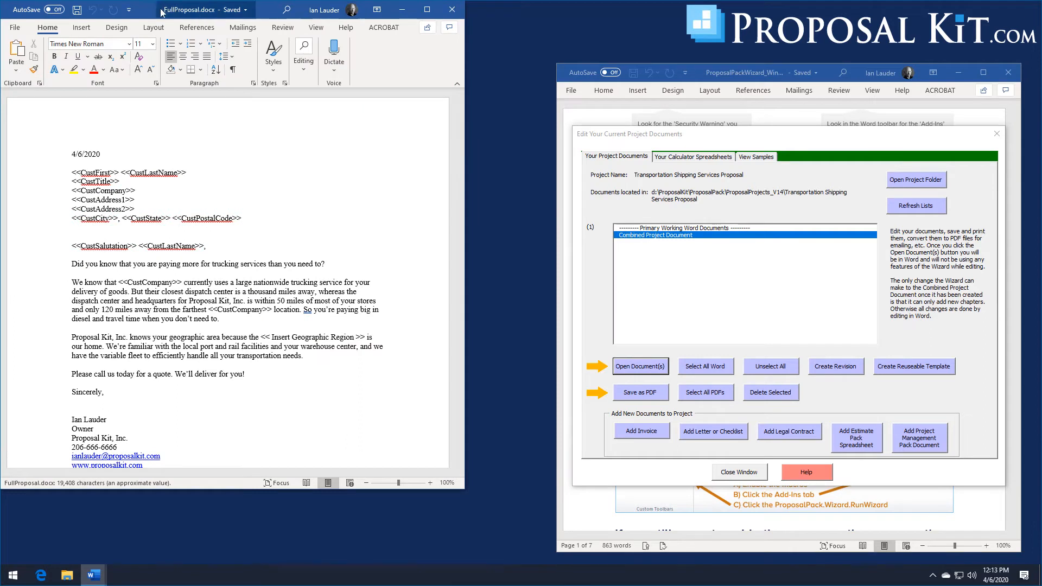
left_click_drag(161, 12, 229, 15)
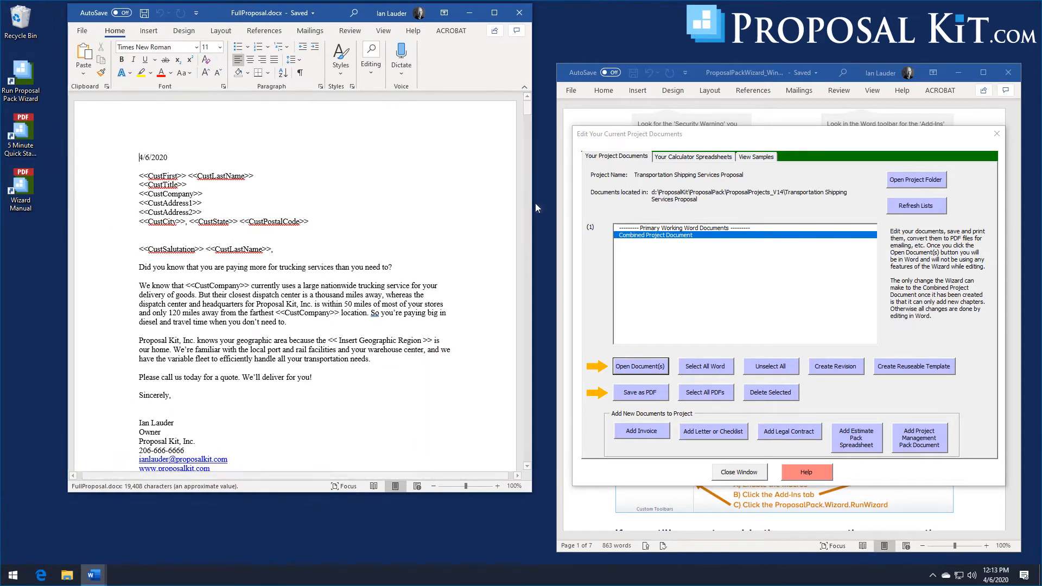
left_click_drag(529, 493, 541, 545)
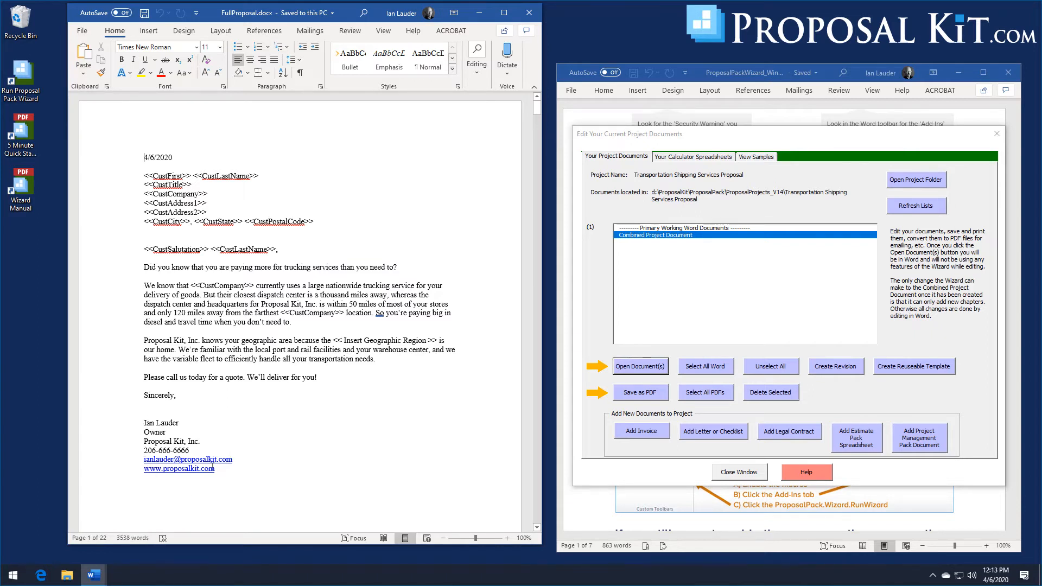
Examine the cover letter's client merge tags and the title page's header, truck artwork and Proposal logo
left_click_drag(155, 177, 179, 203)
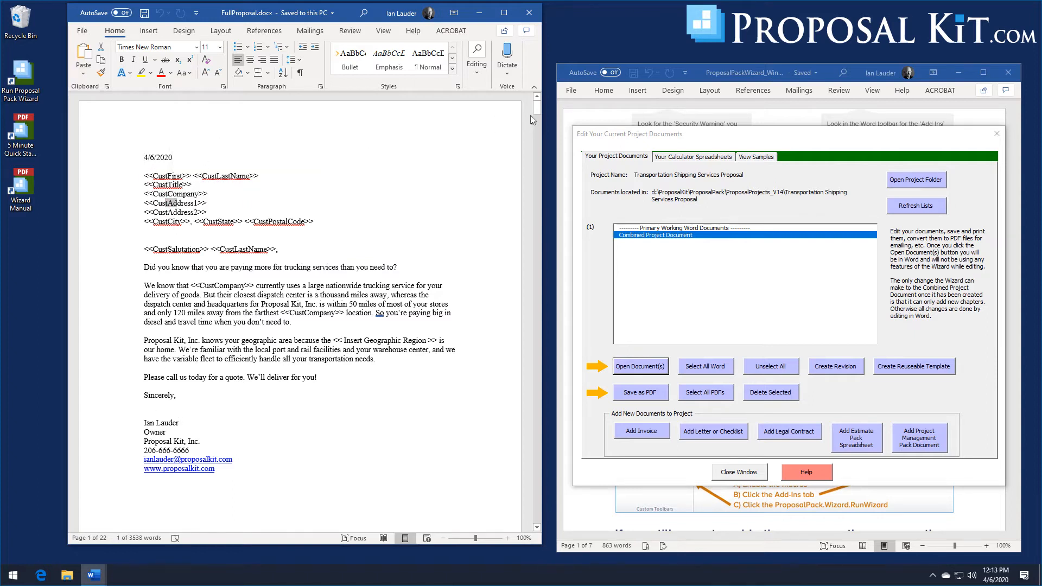
mouse_move(537, 107)
left_mouse_down()
mouse_move(537, 137)
mouse_move(533, 123)
left_mouse_up()
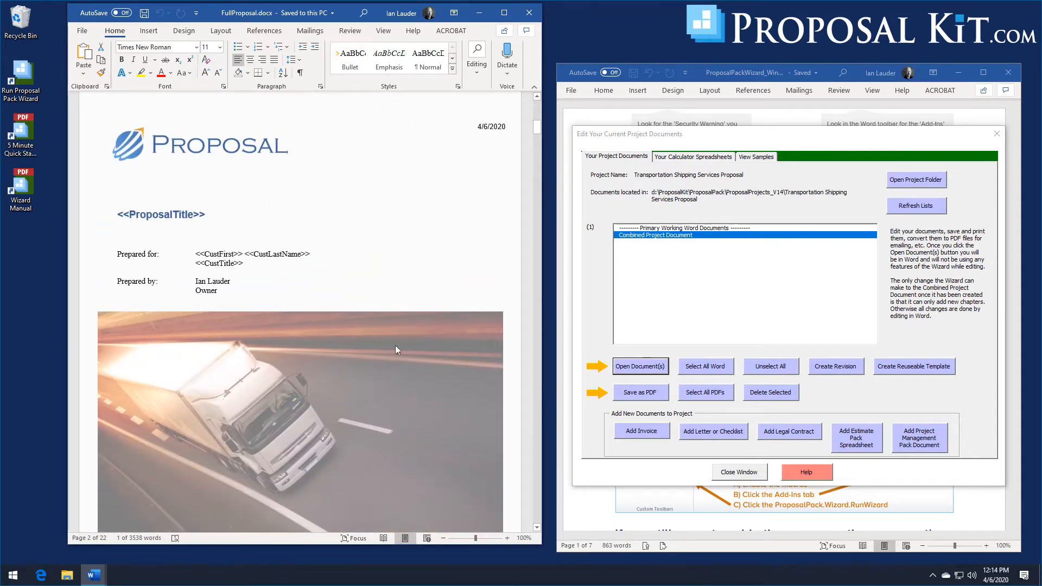
scroll(395, 347, "up", 2)
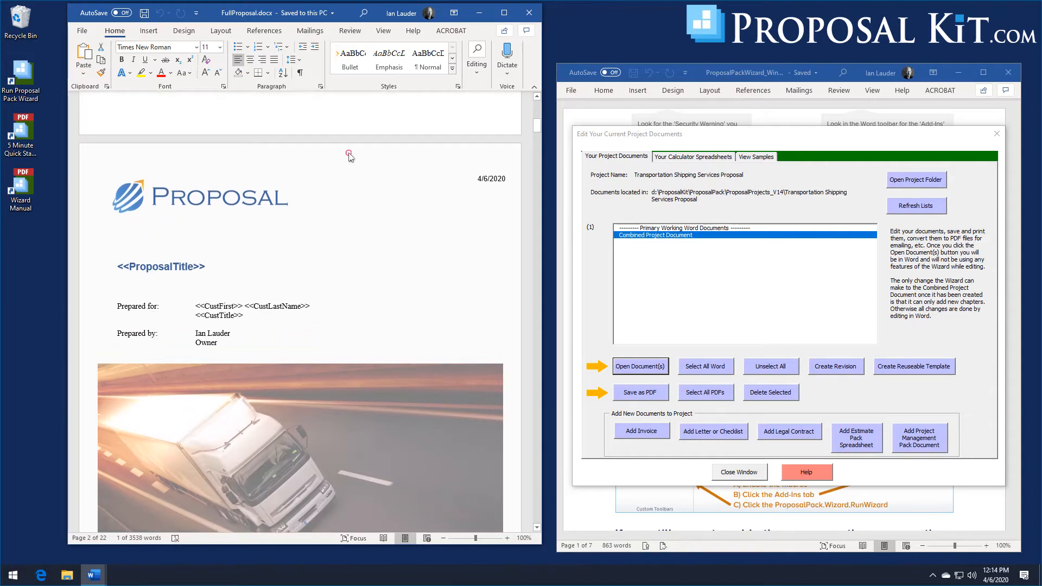
double_click(349, 156)
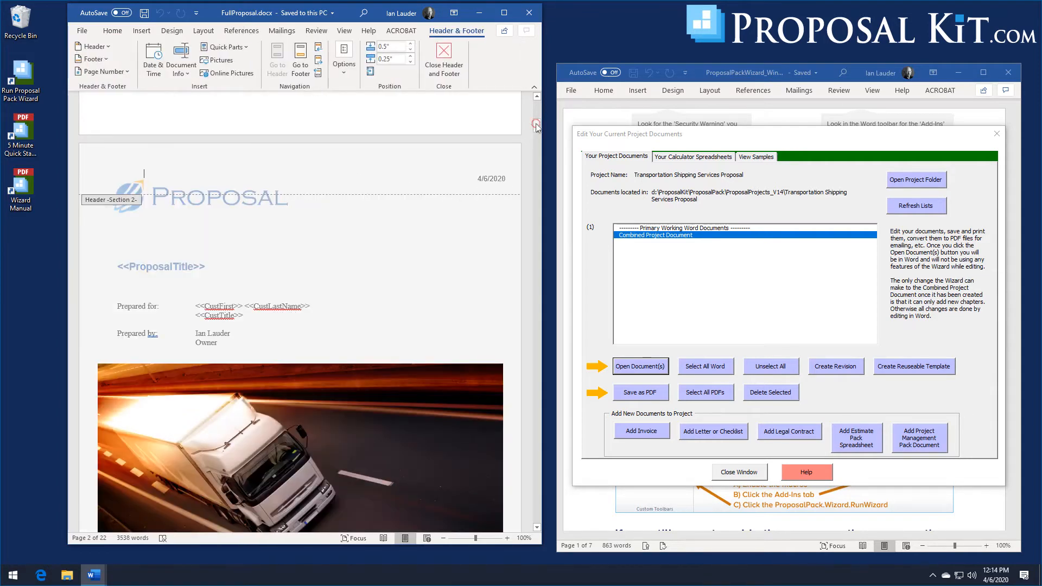
mouse_move(536, 125)
left_mouse_down()
mouse_move(537, 135)
mouse_move(538, 126)
left_mouse_up()
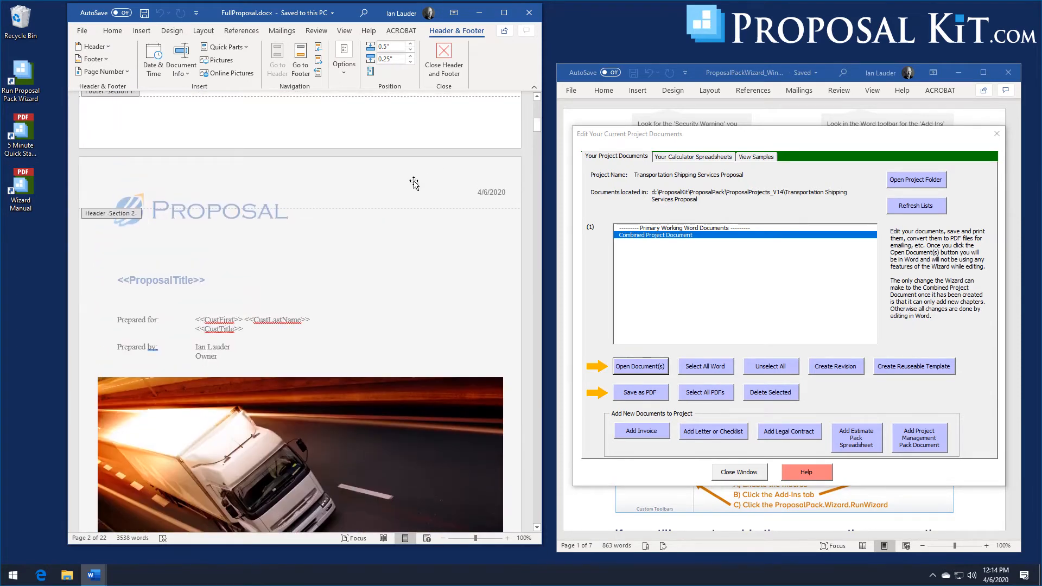
left_click(446, 64)
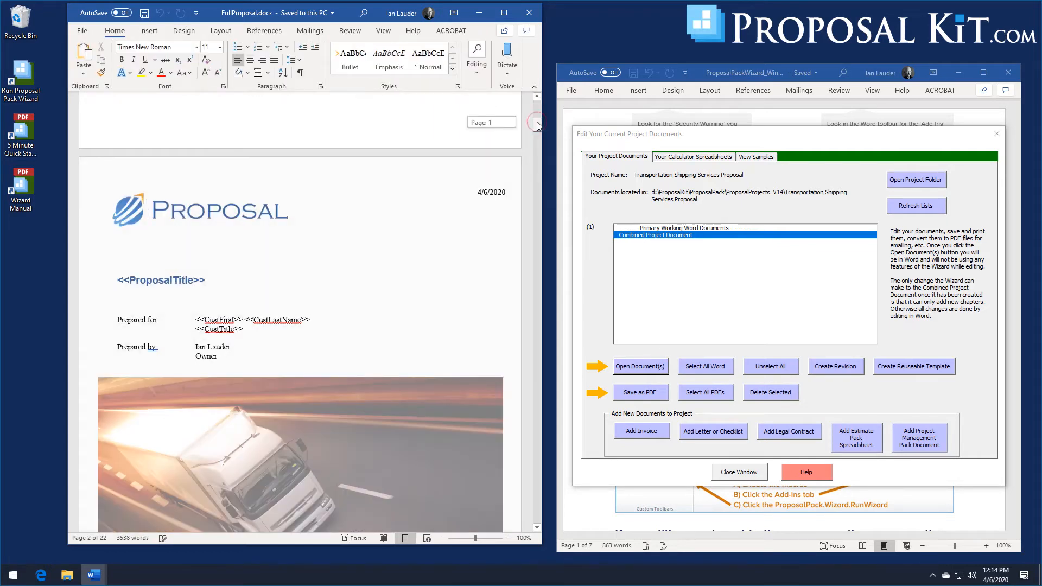
left_click(242, 216)
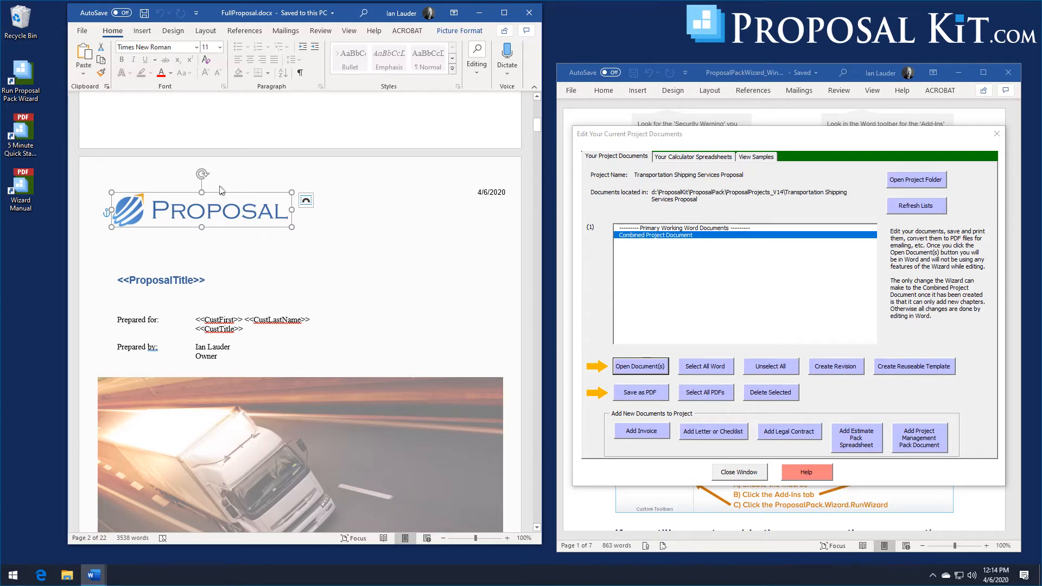
left_click(333, 212)
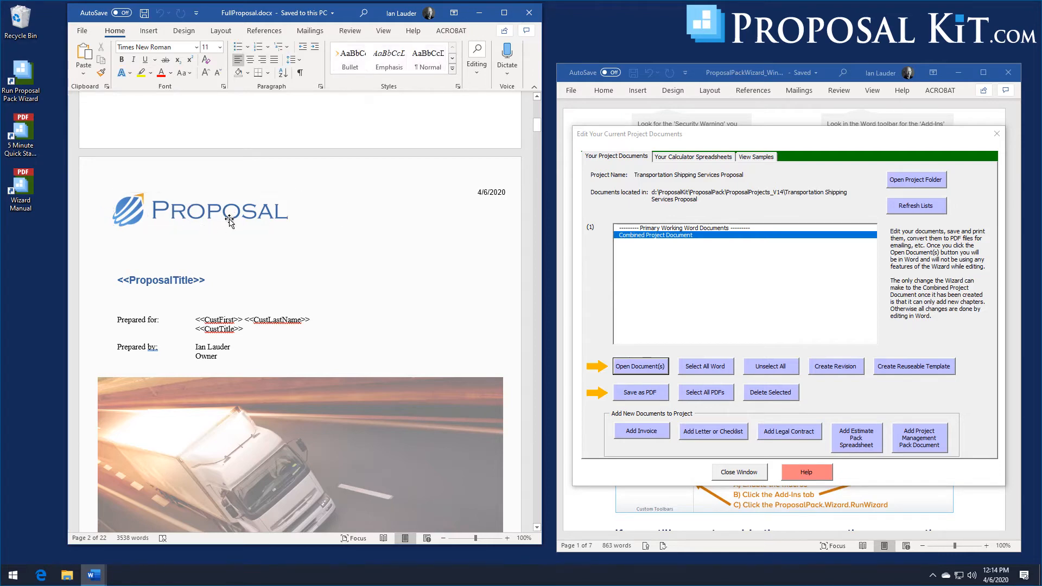
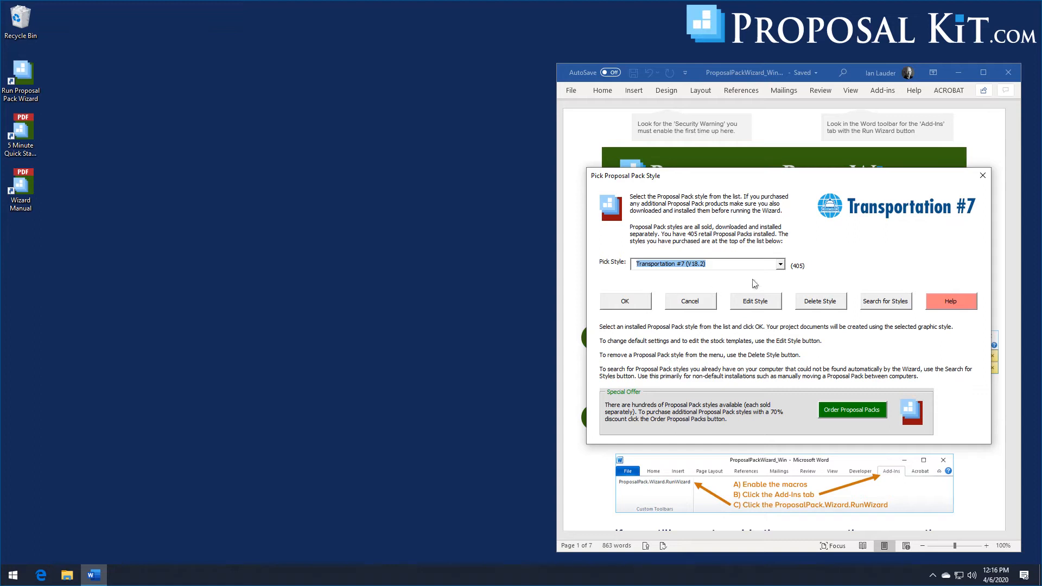
Apply the Transportation #7 style and start a new project with Excel Dynamic Links turned off
left_click(626, 302)
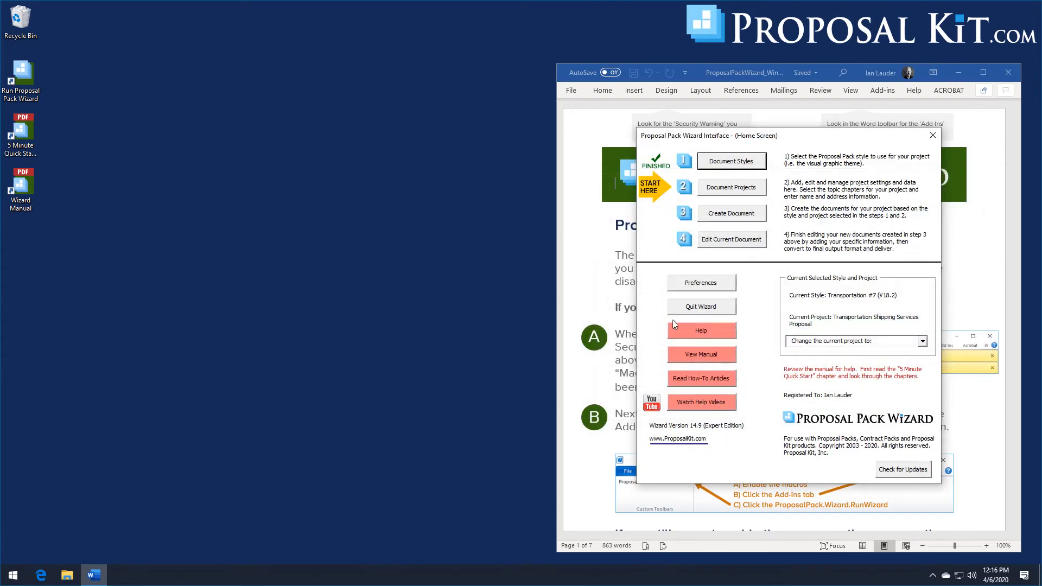
left_click(743, 189)
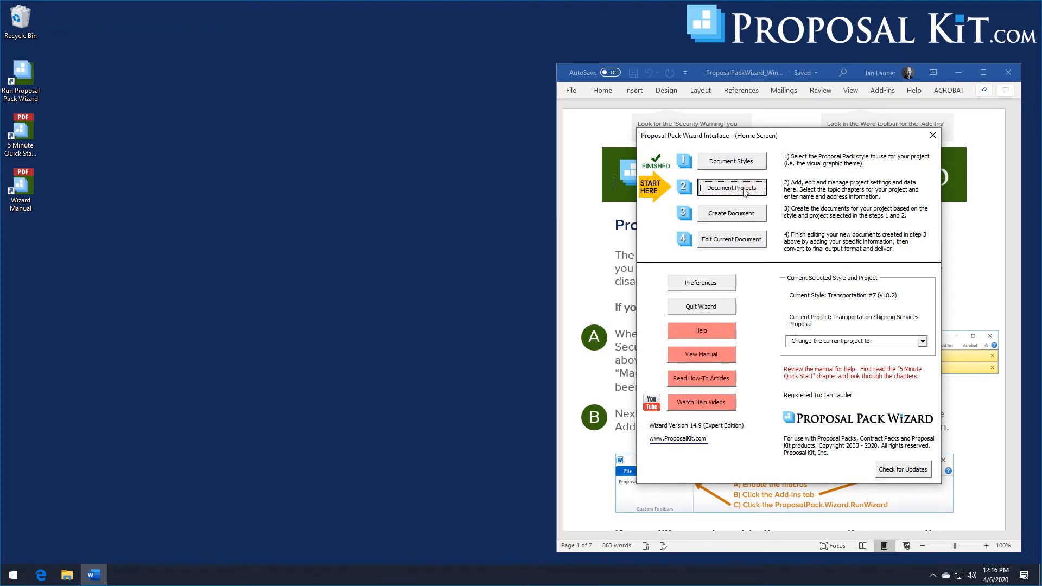
left_click(663, 283)
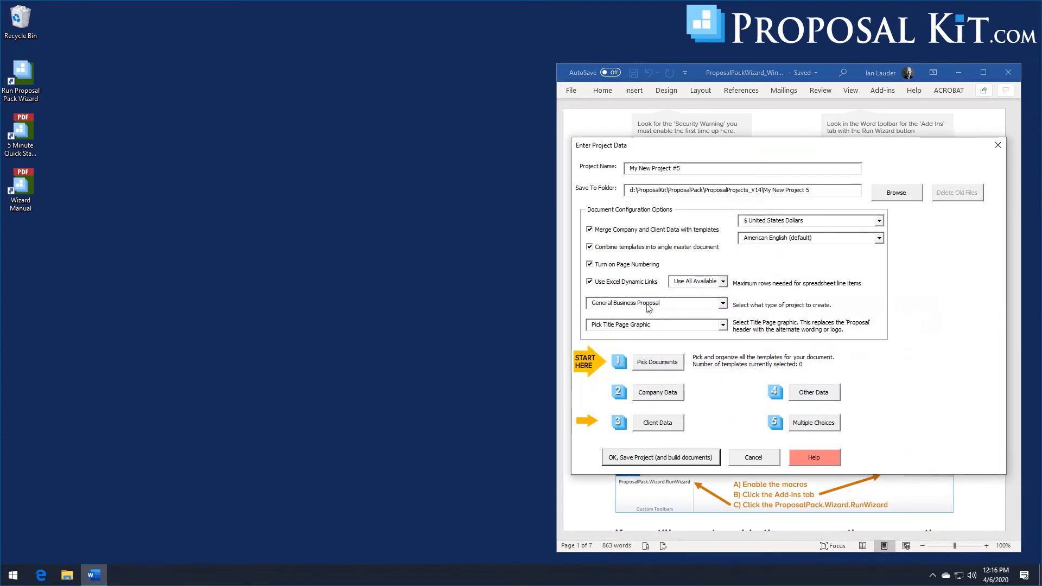
left_click(629, 283)
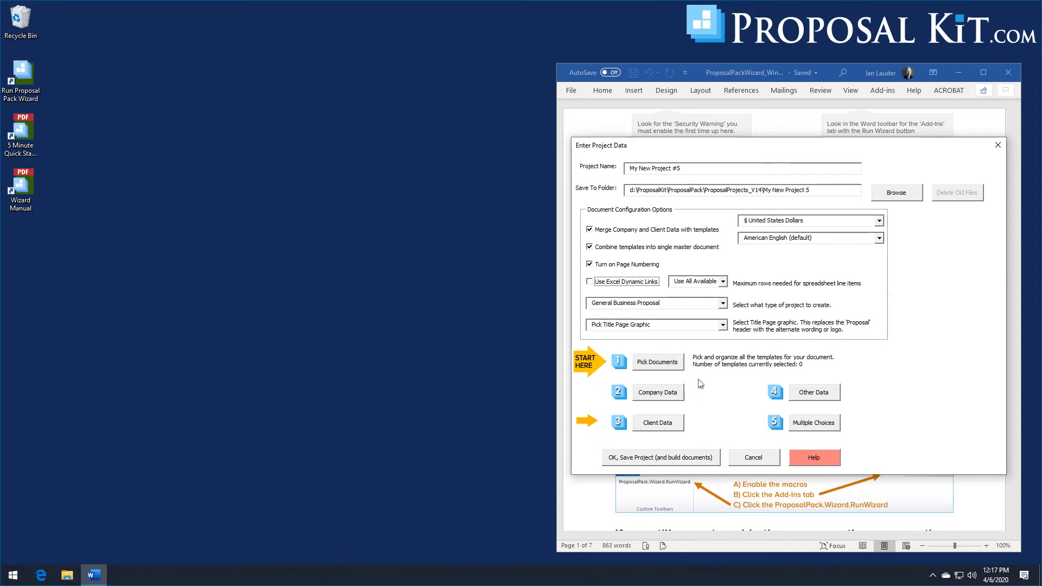
Search the Quick Start import lists for "import" to find a template list for the new project
left_click(656, 364)
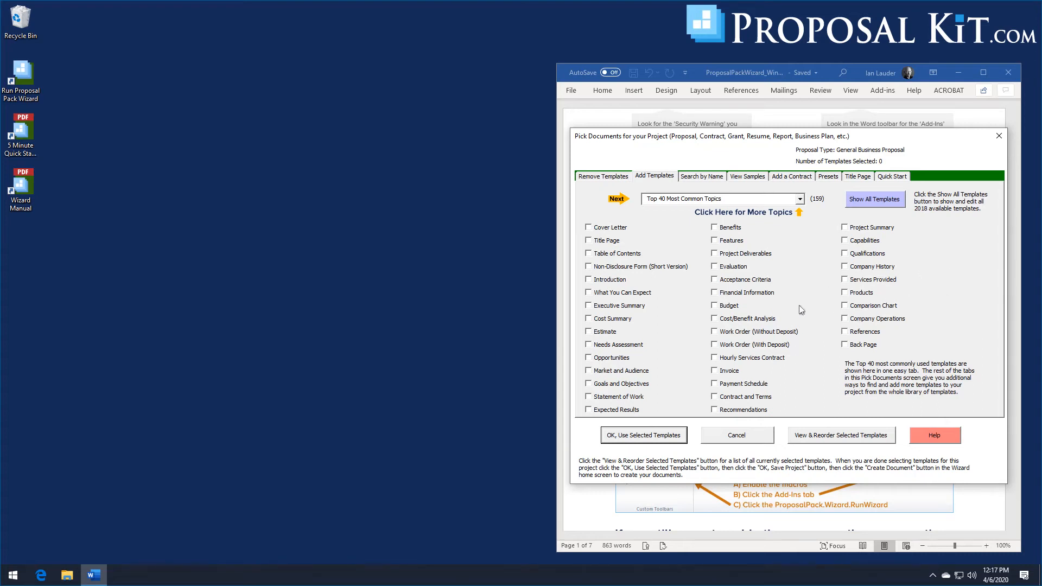
left_click(893, 177)
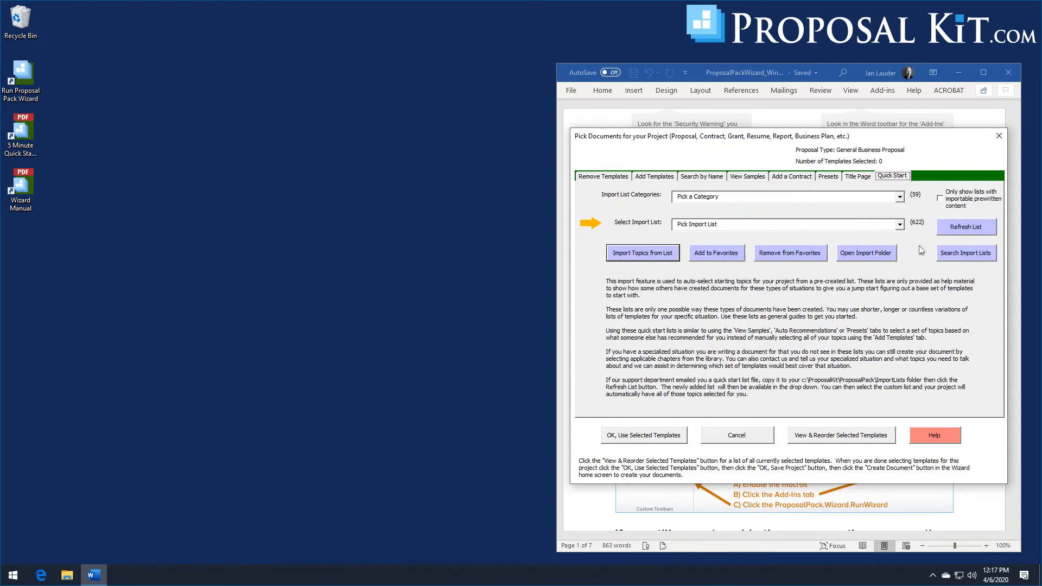
left_click(955, 253)
left_click(784, 357)
type("import")
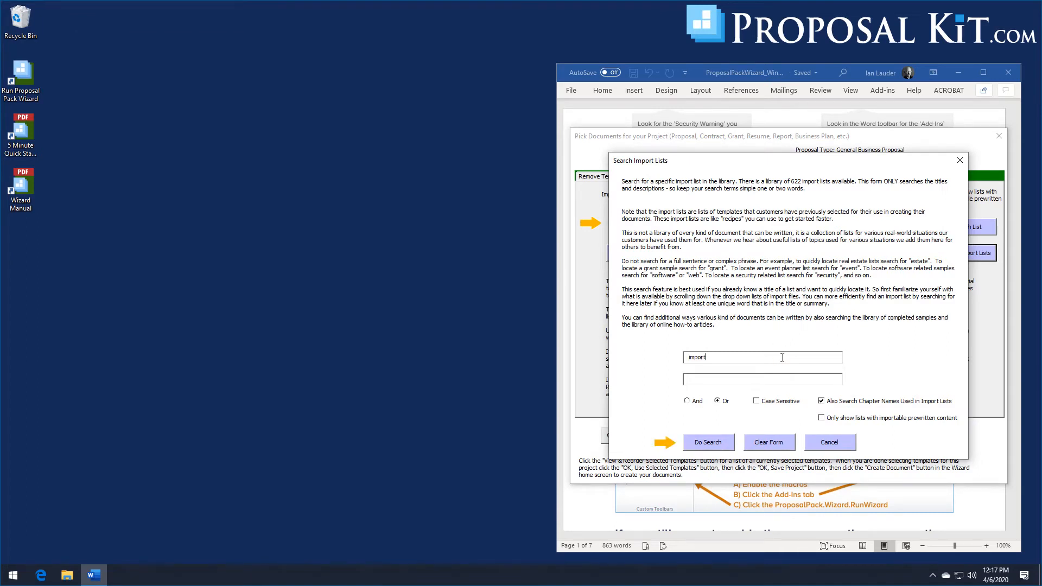
left_click(717, 446)
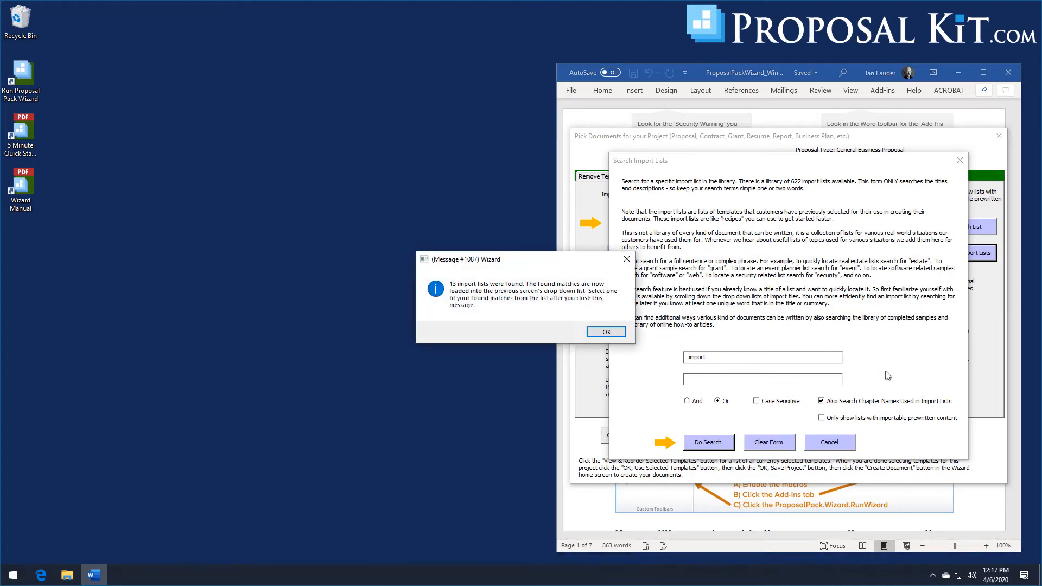
left_click(614, 332)
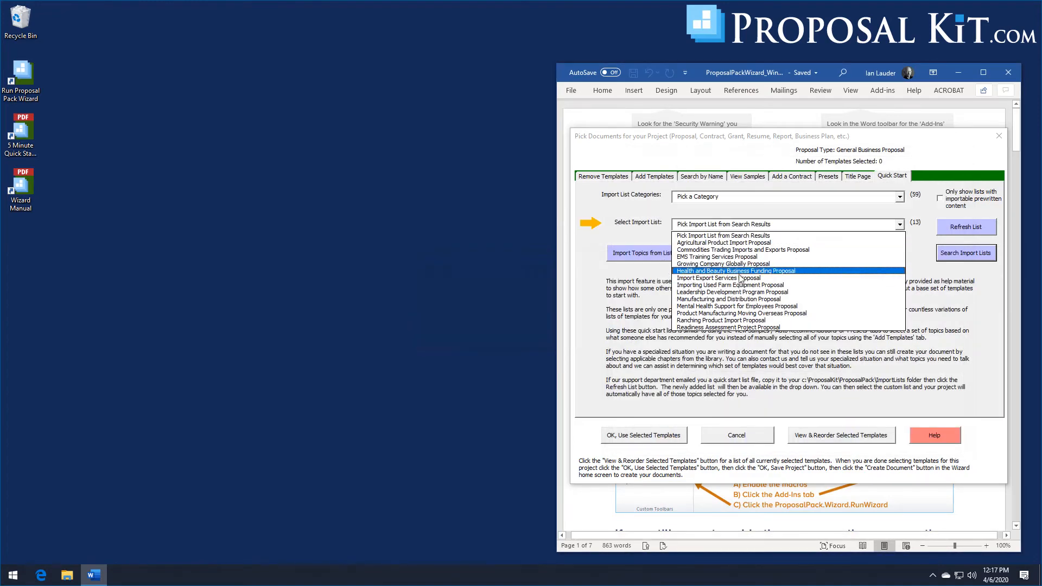
Import the topics of the Import Export Services Proposal list together with its pre-written sample content
left_click(711, 279)
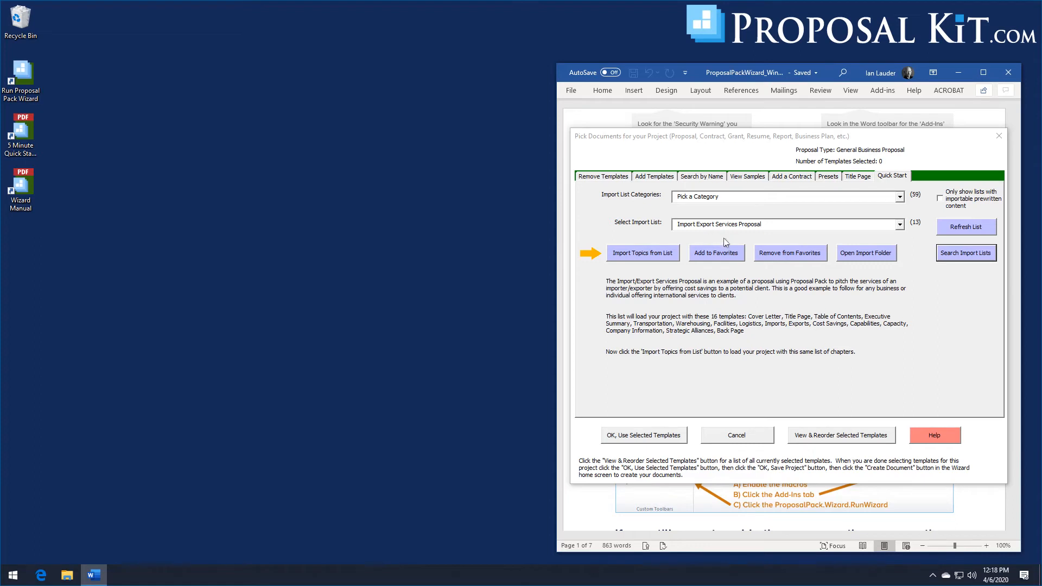
left_click(642, 255)
left_click(600, 347)
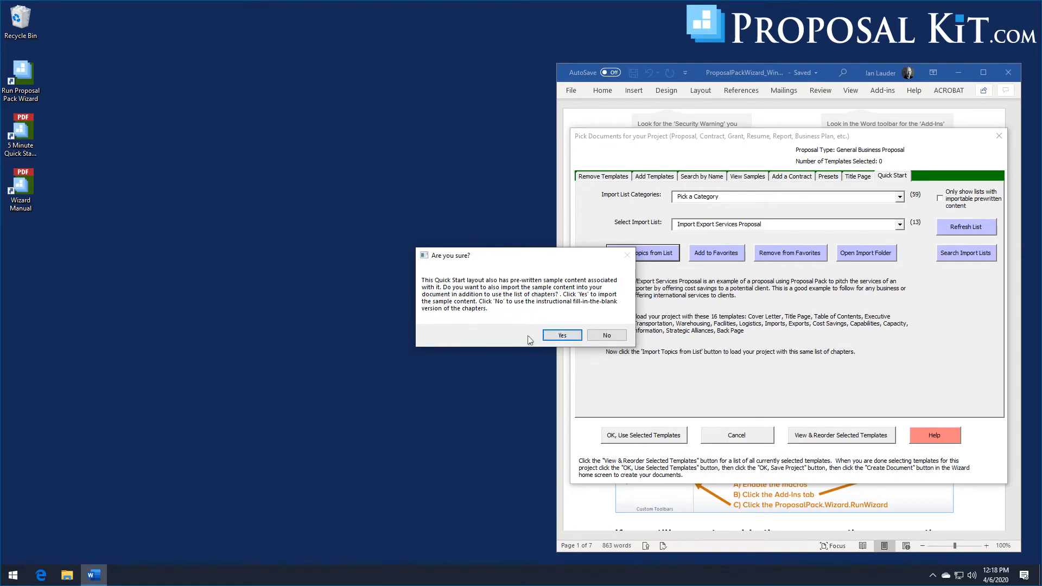
left_click(562, 335)
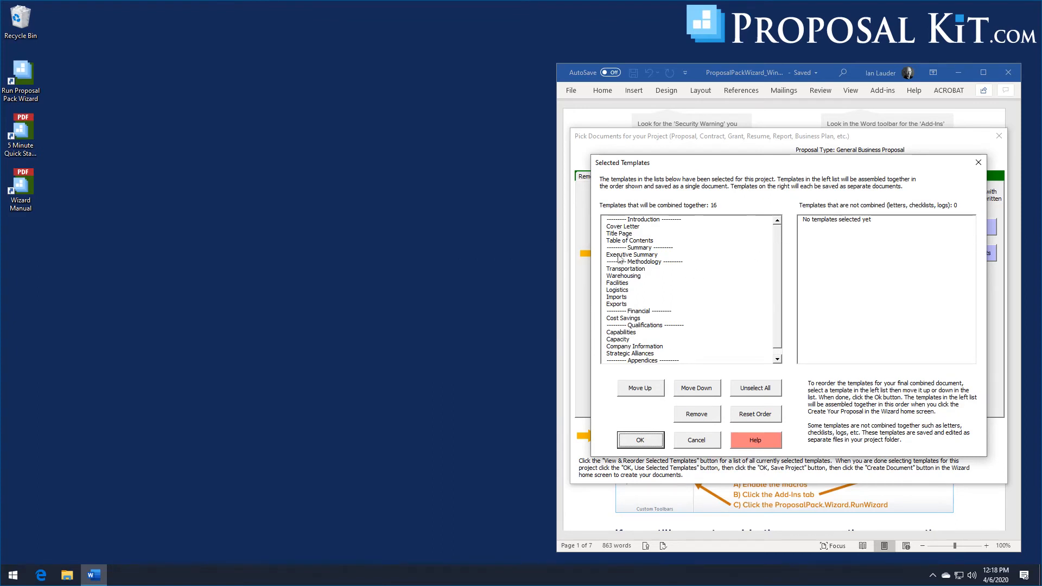
Check and accept the order of the imported templates, and apply them to the project
scroll(770, 280, "down", 1)
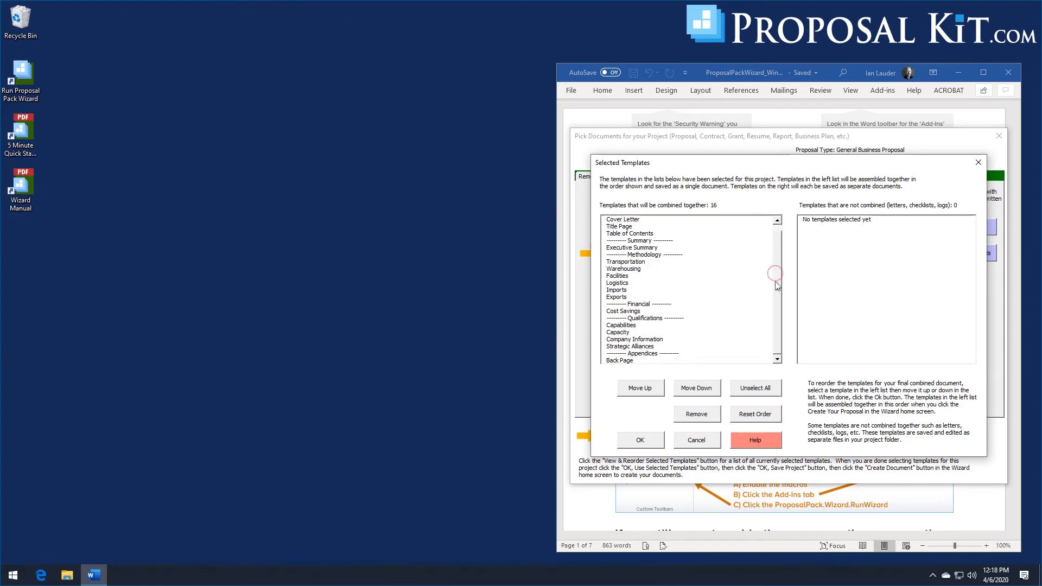
left_click(650, 440)
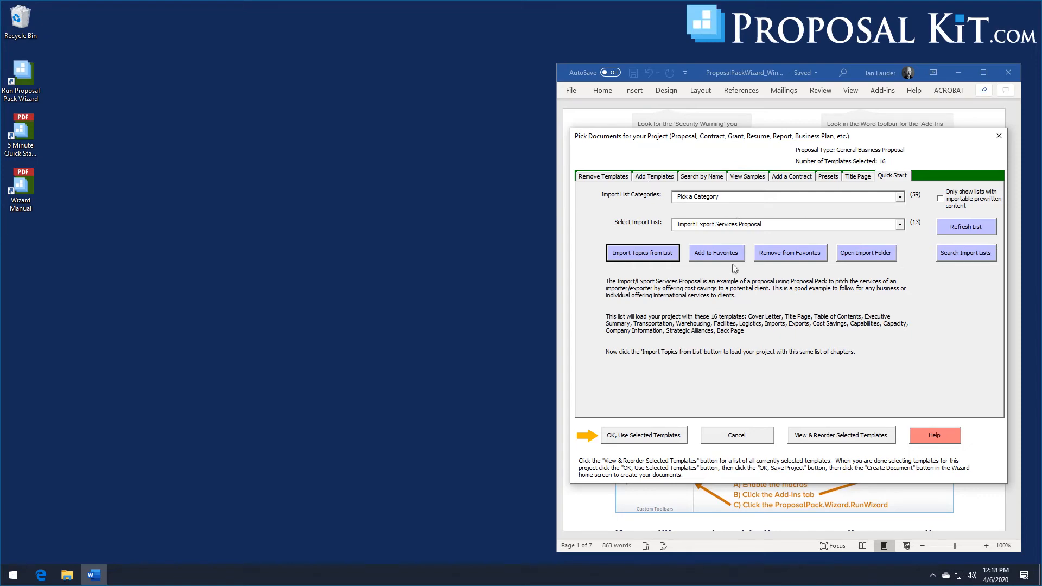
left_click(631, 437)
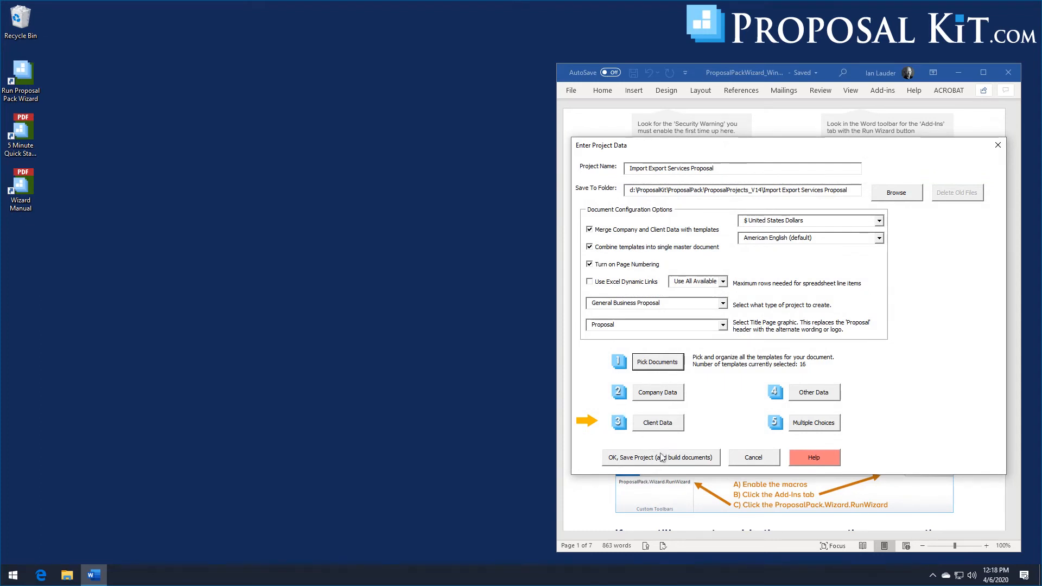
Save the Import Export Services Proposal project, build its documents, and open the Combined Project Document for editing
left_click(634, 458)
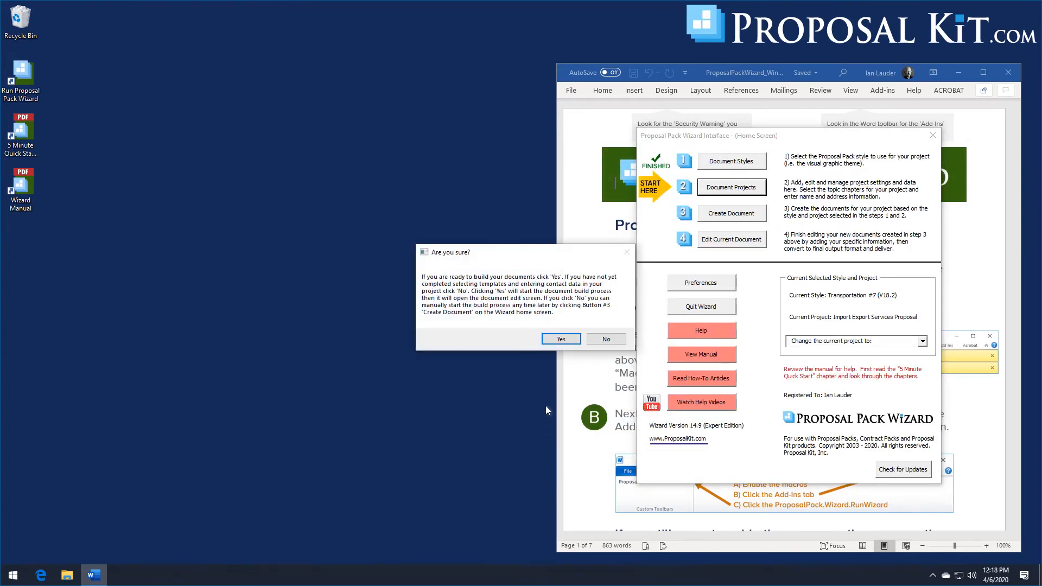
left_click(560, 339)
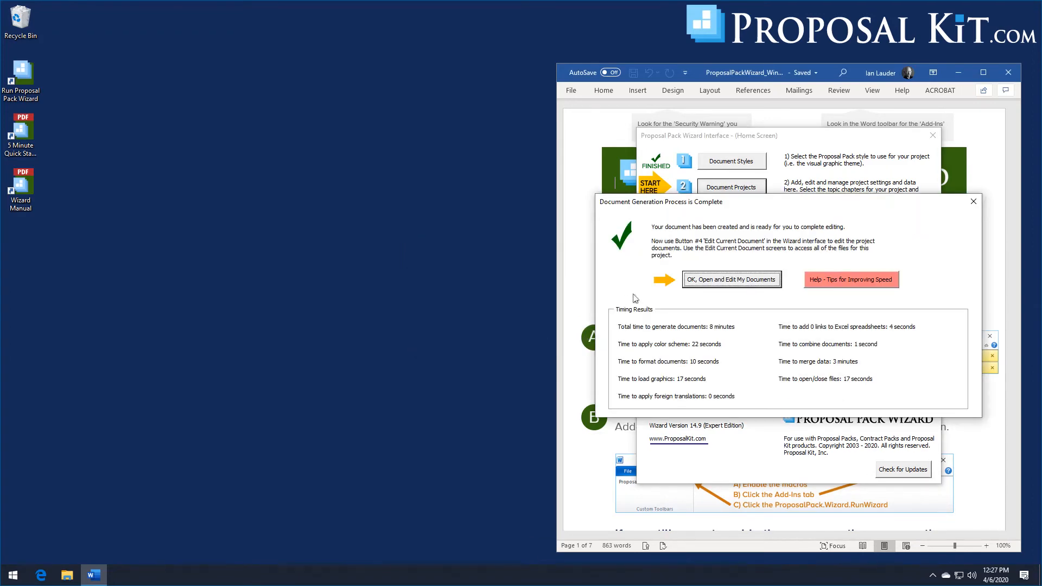
left_click(729, 280)
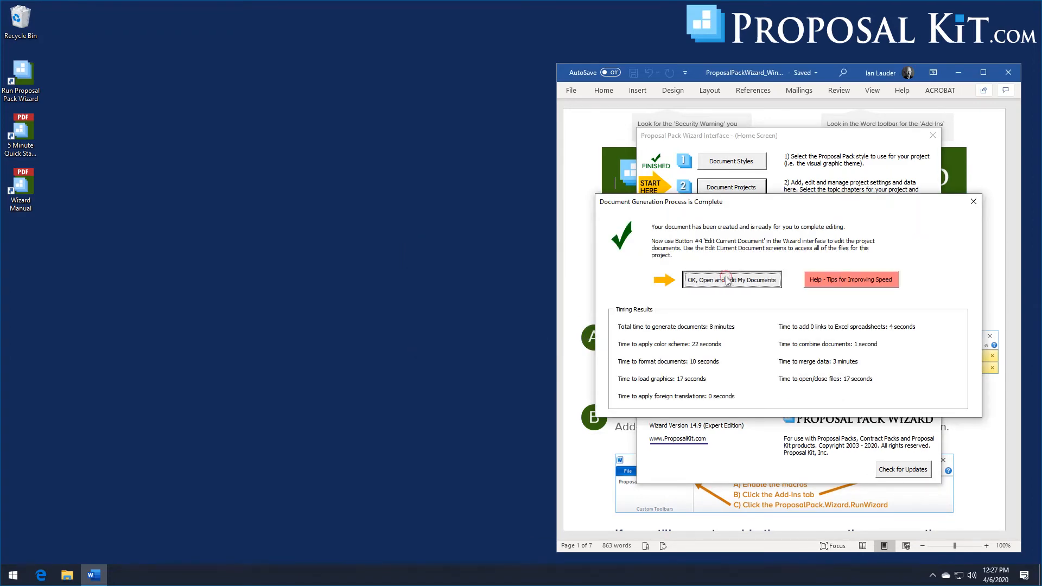
left_click(726, 244)
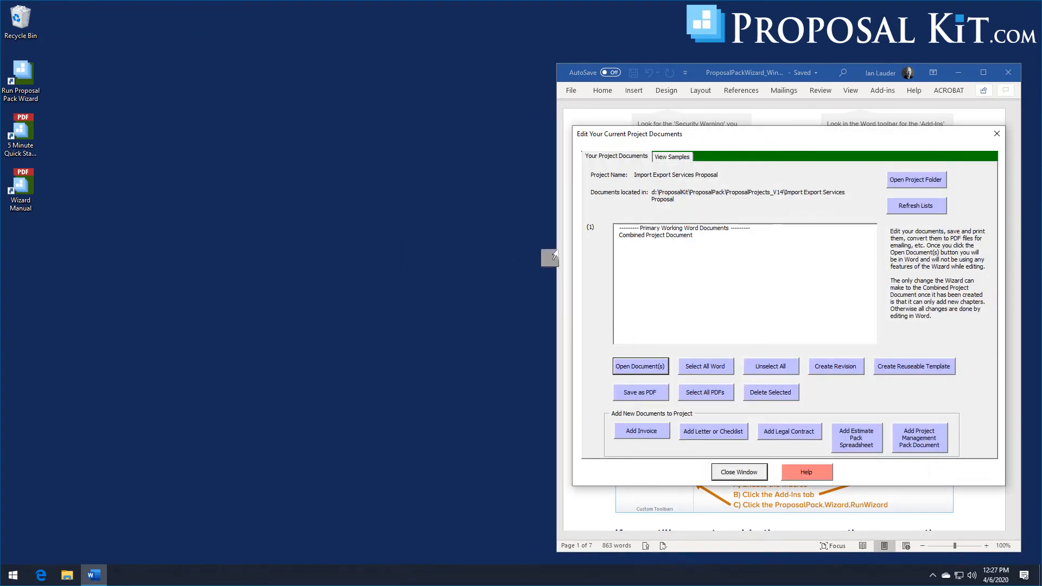
left_click(640, 366)
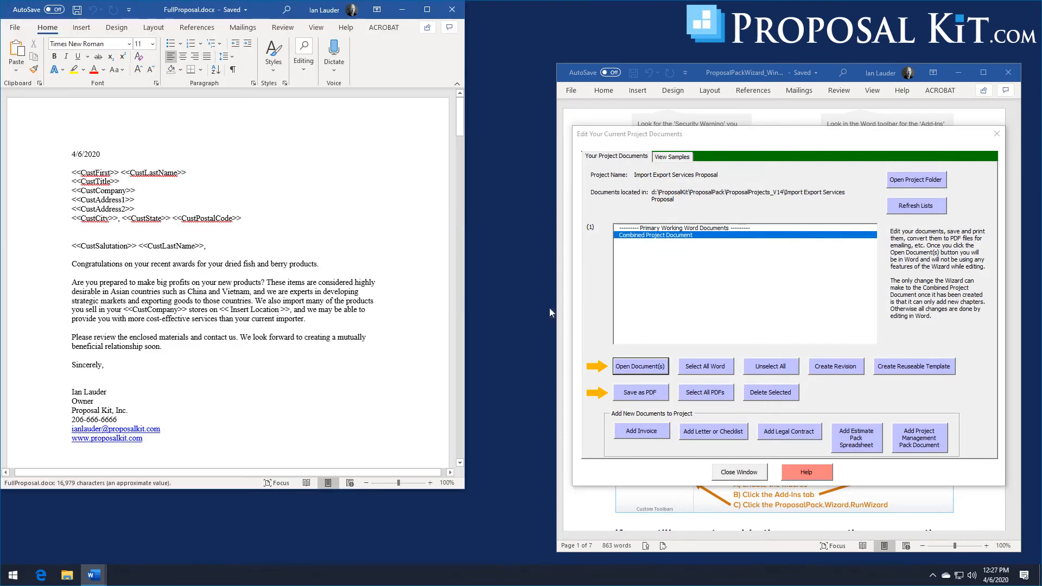
Review the import export proposal from the cover letter through its chapters to the end, and close the project documents window
left_click_drag(276, 18, 347, 30)
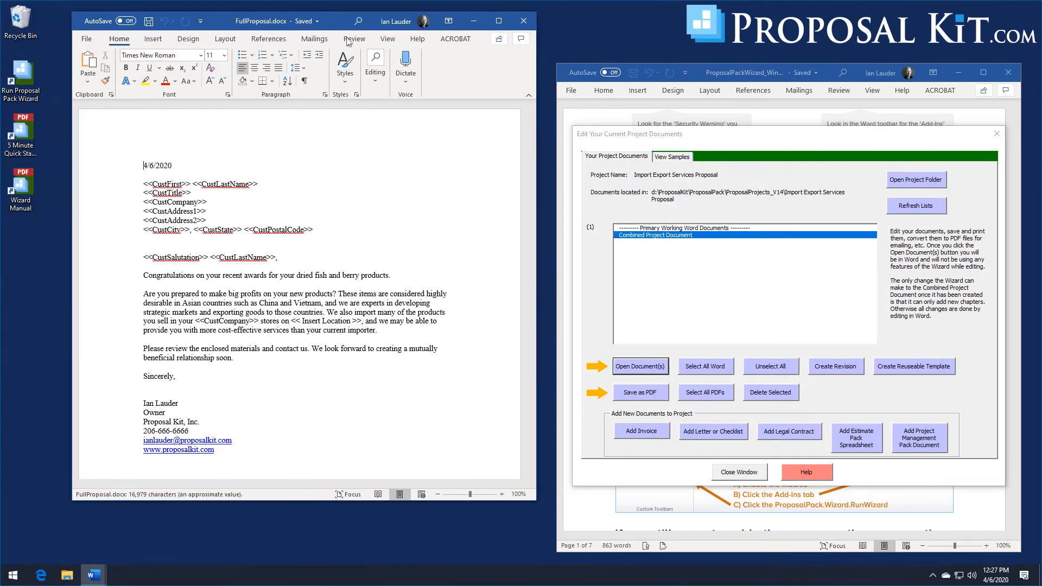
left_click_drag(530, 118, 533, 159)
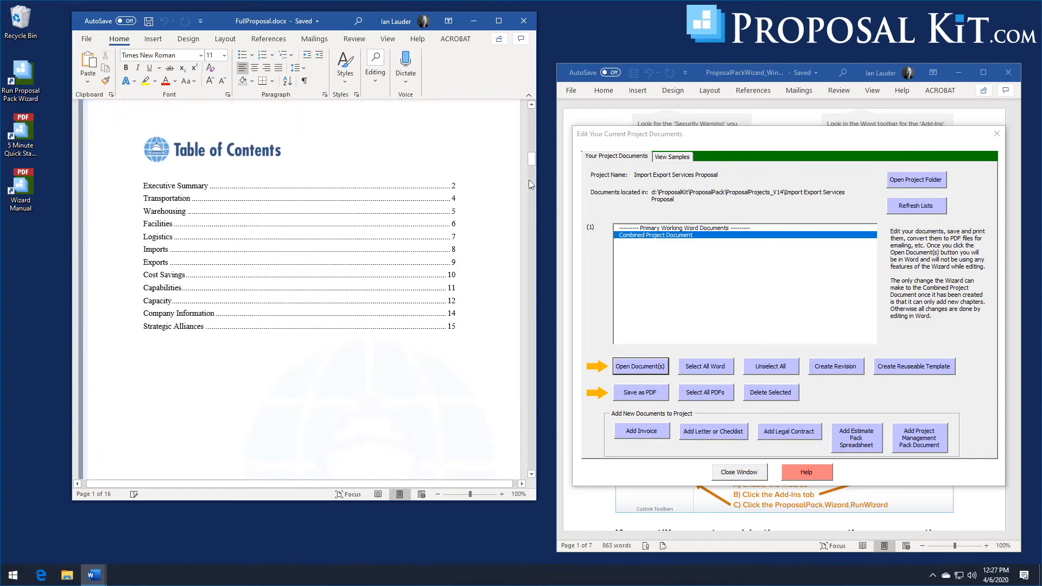
left_click_drag(532, 159, 532, 224)
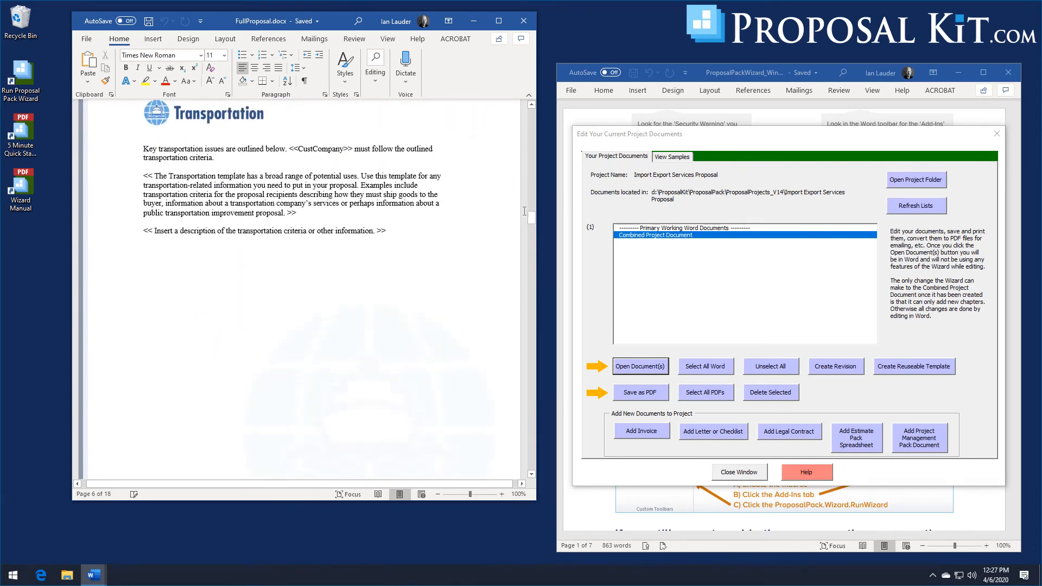
left_click_drag(531, 217, 533, 470)
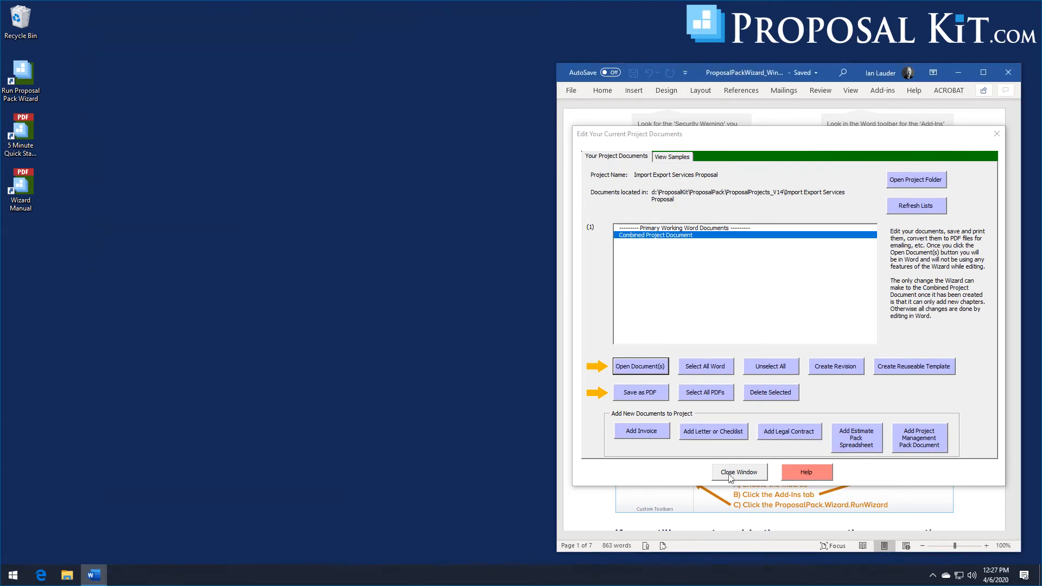
left_click(730, 473)
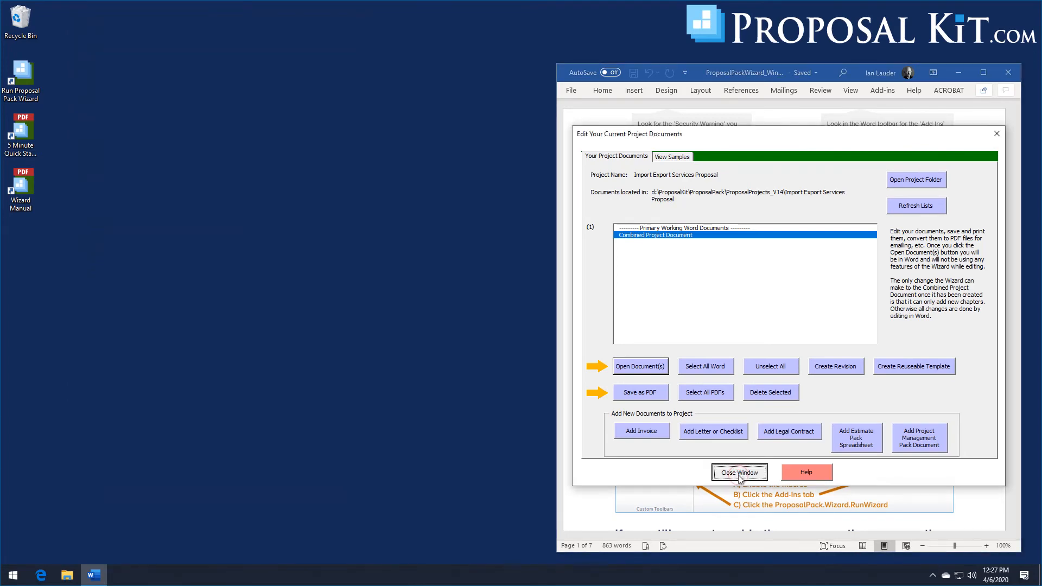
Choose the Tech #9 style as the current Proposal Pack document style
left_click(738, 162)
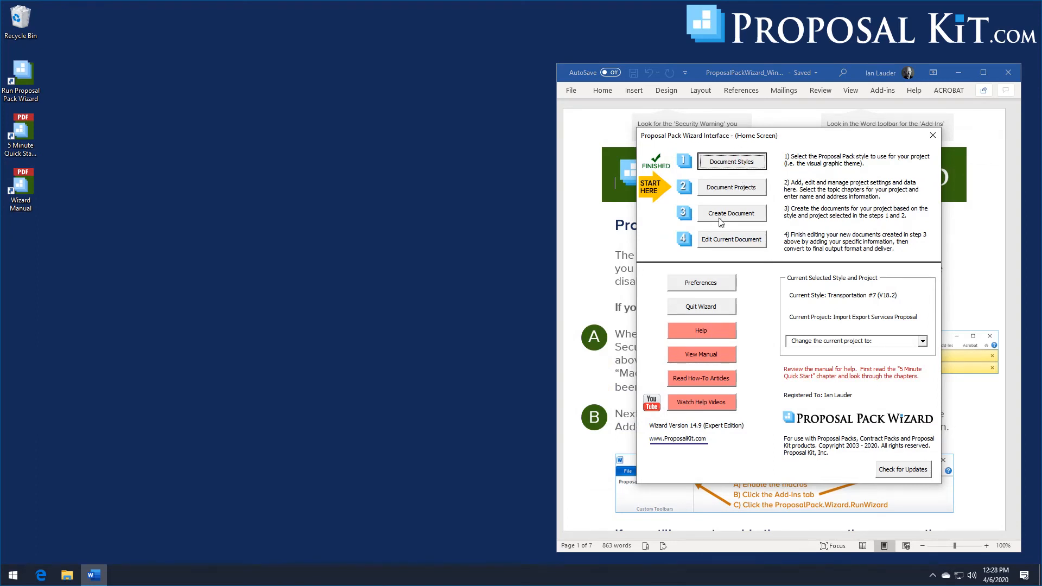
left_click(744, 189)
left_click(780, 265)
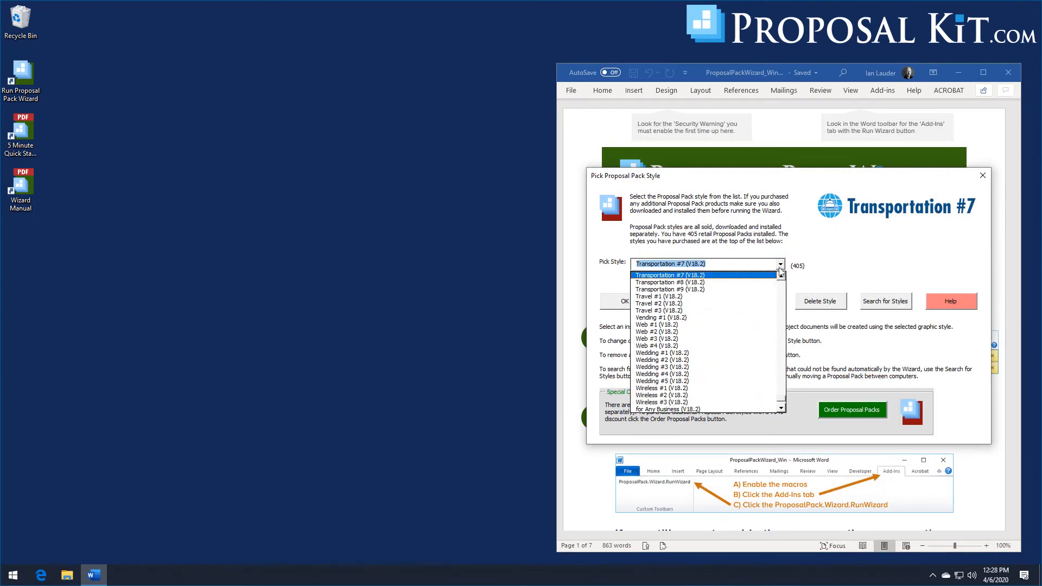
scroll(784, 403, "up", 1)
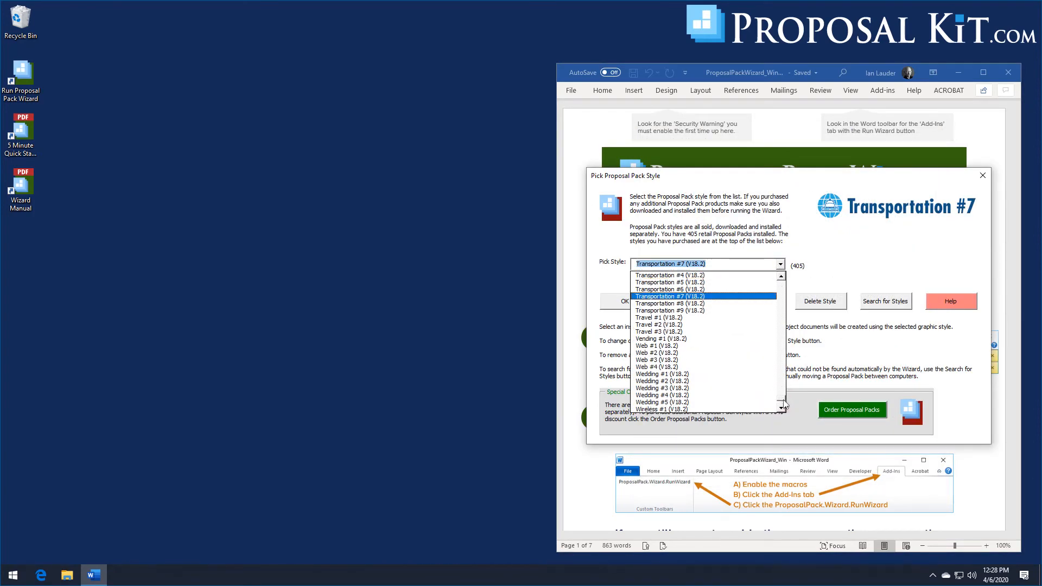
scroll(784, 403, "up", 1)
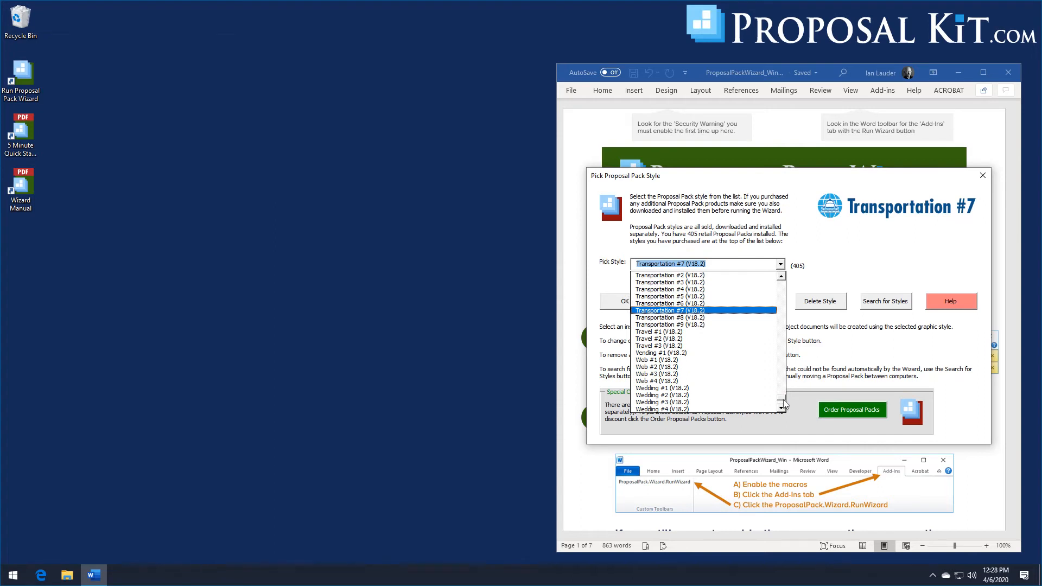
scroll(783, 402, "up", 4)
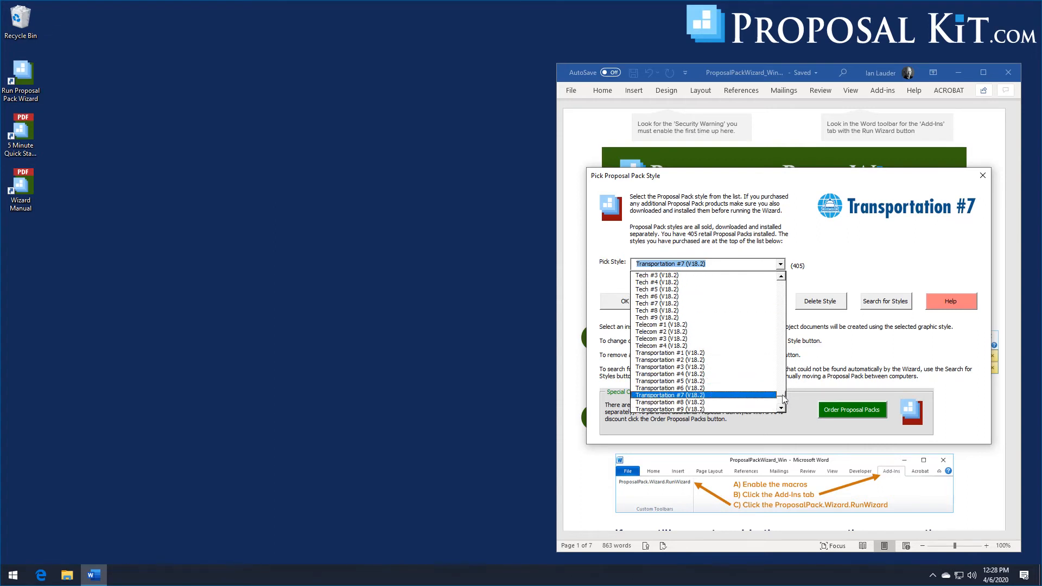
left_click(655, 318)
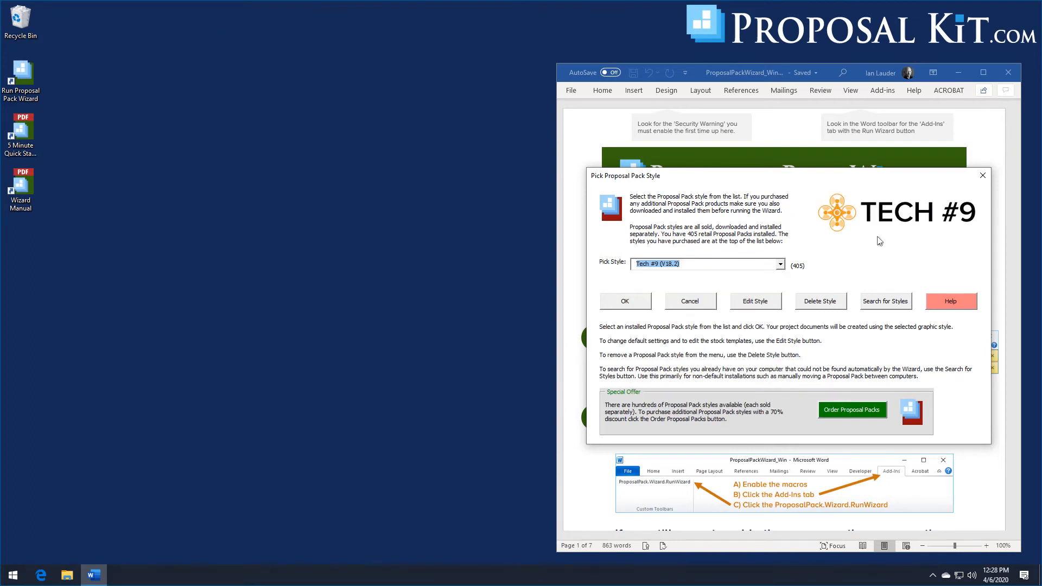
left_click(626, 302)
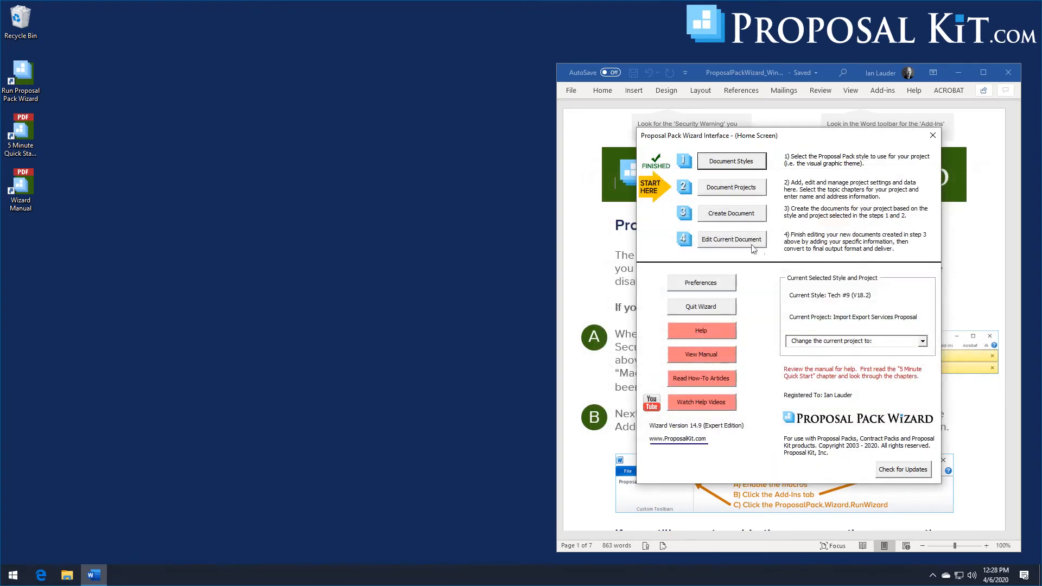
Add a new project with Excel Dynamic Links turned off
left_click(730, 195)
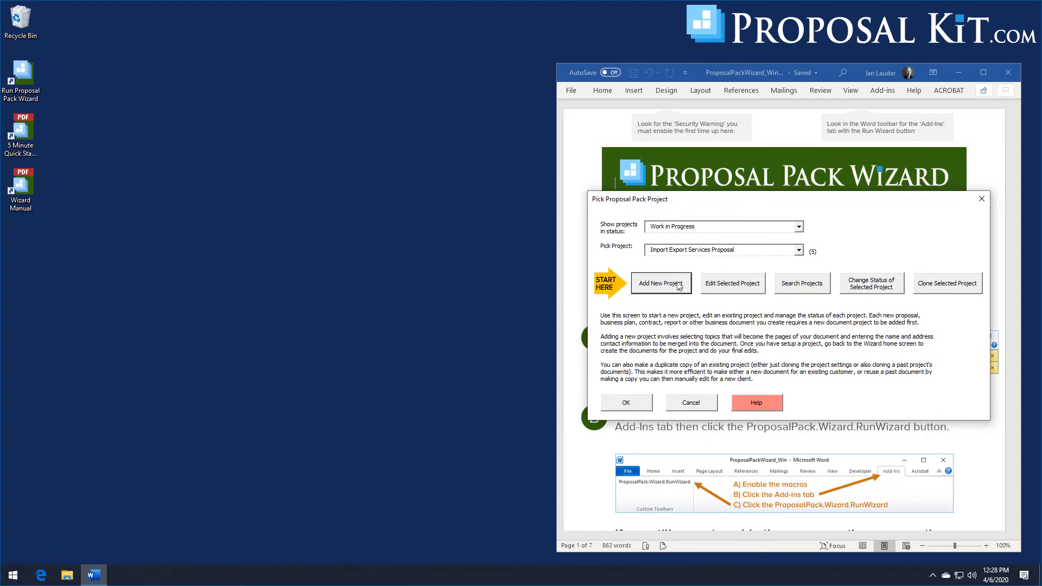
left_click(678, 286)
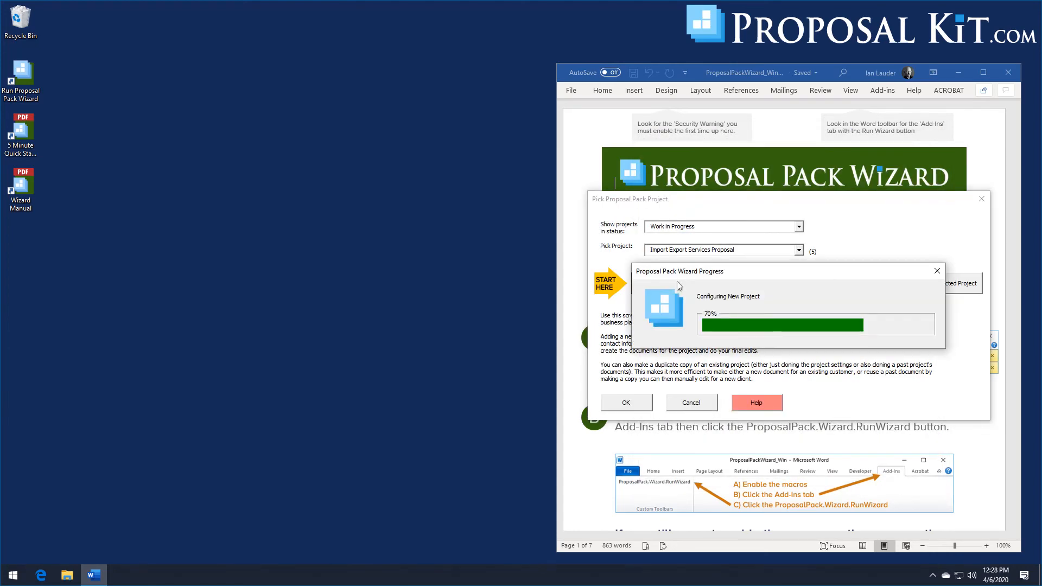
left_click(633, 281)
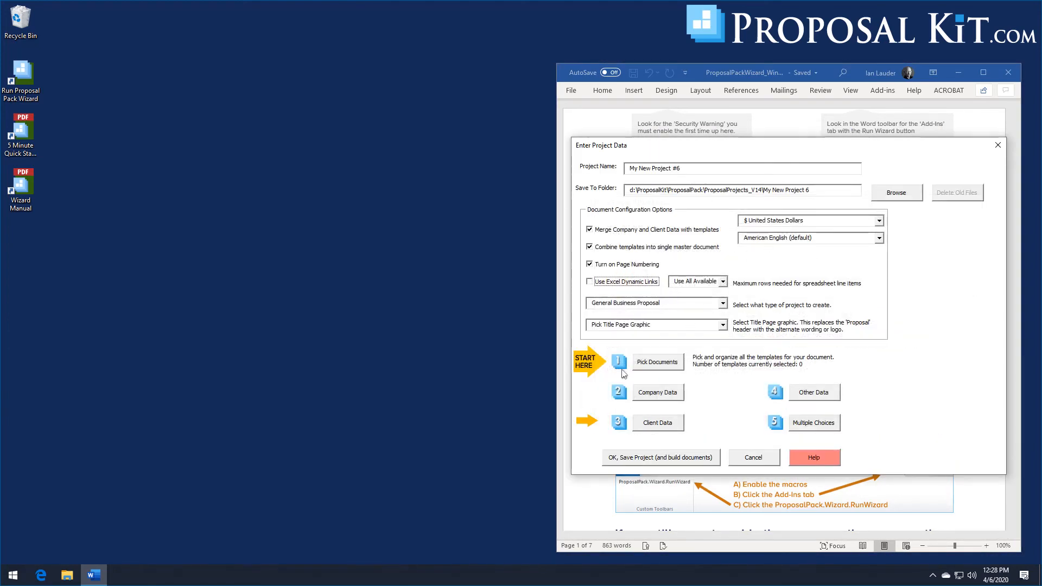
Search the Quick Start import lists for a drone delivery template list for the new project
left_click(654, 364)
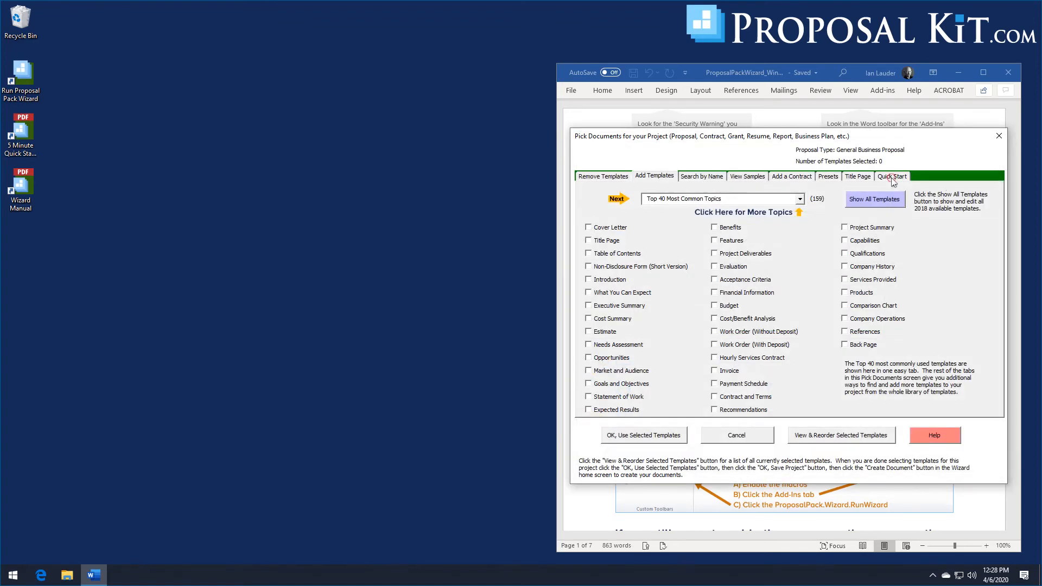
left_click(892, 176)
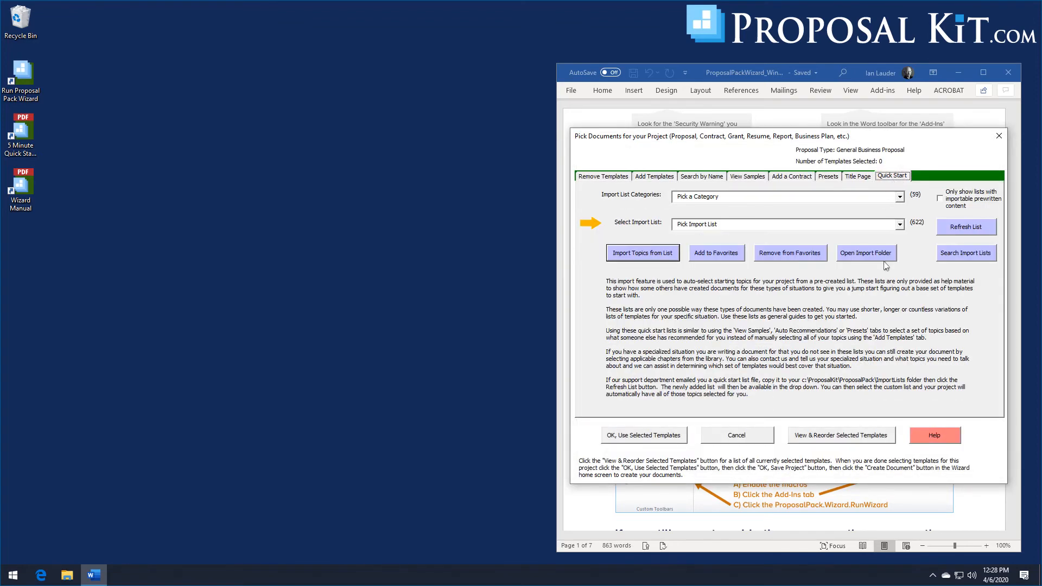
left_click(950, 257)
left_click(803, 357)
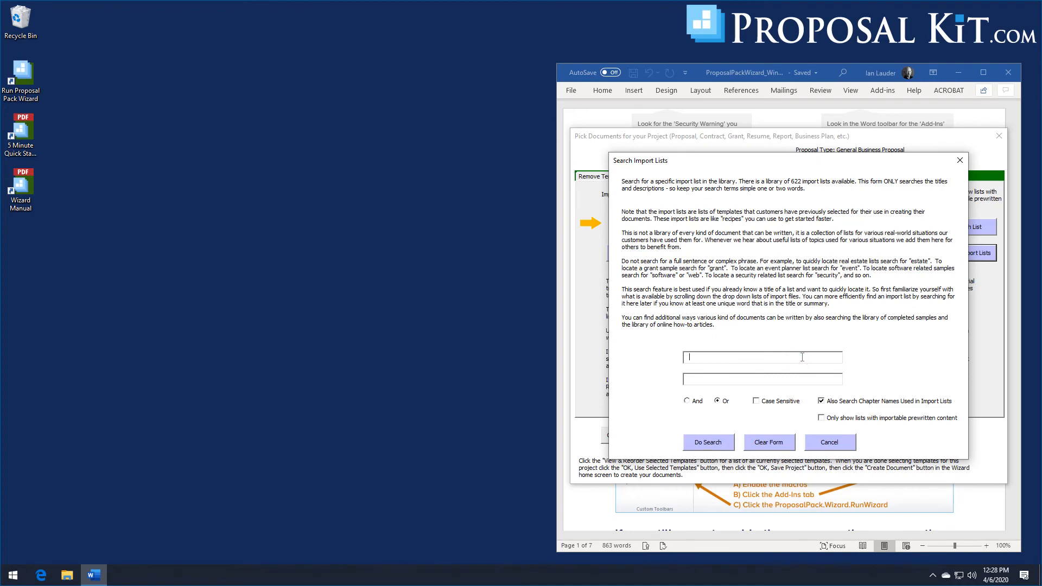
type("d")
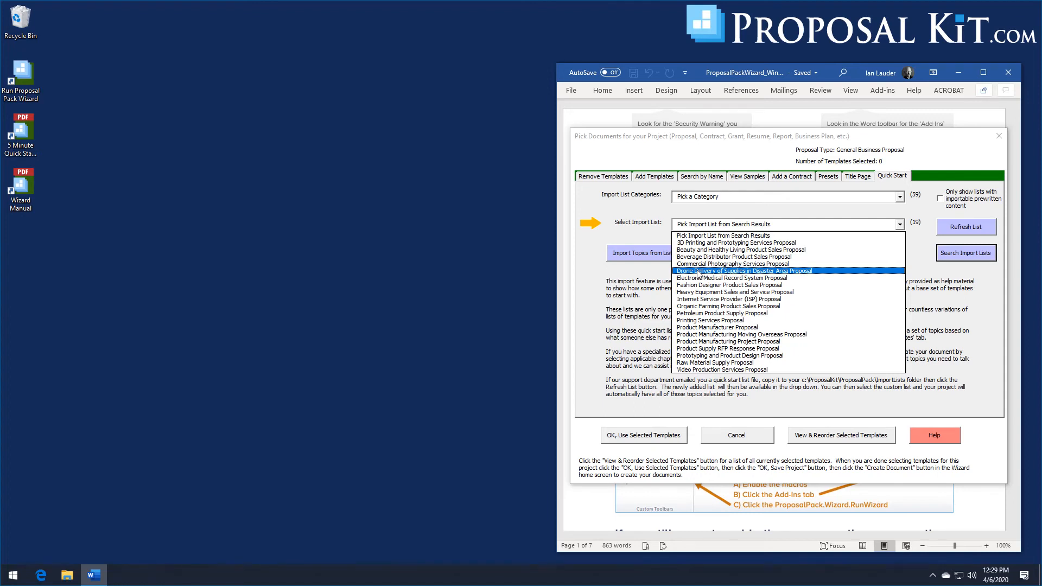
Import the topics of the Drone Delivery of Supplies in Disaster Area Proposal list together with its pre-written sample content
left_click(699, 271)
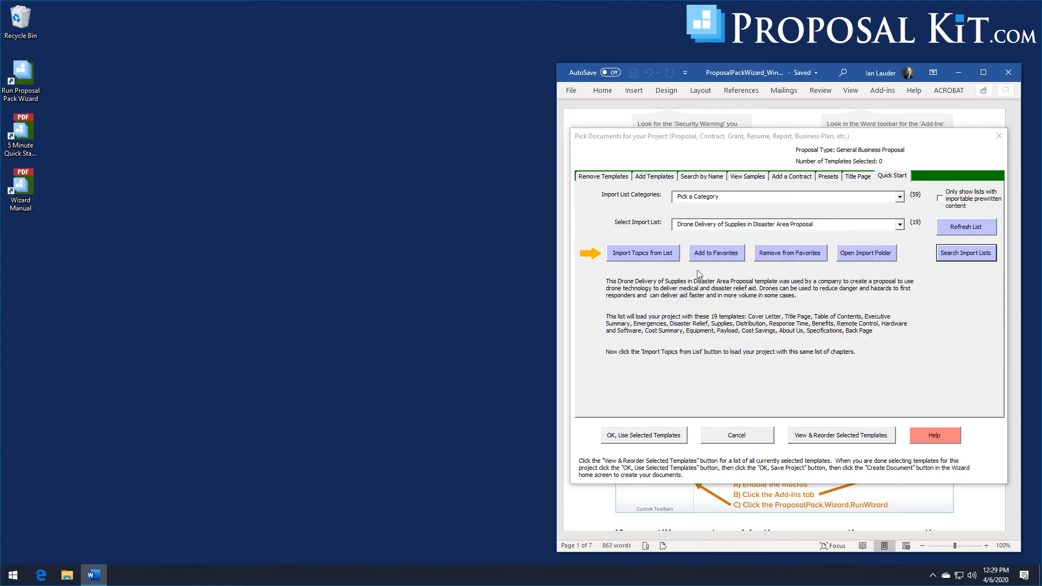
left_click(637, 253)
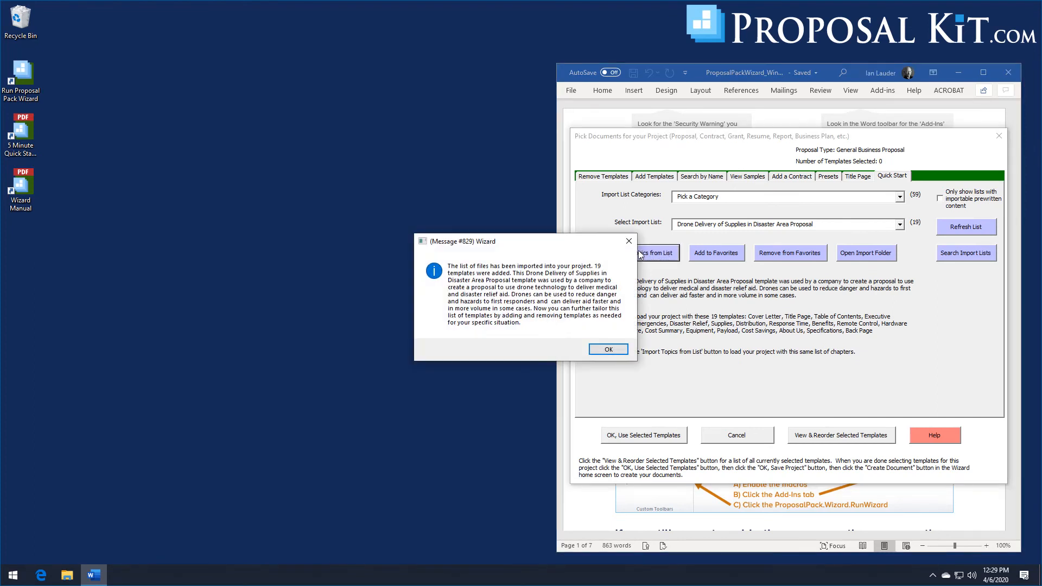
left_click(609, 350)
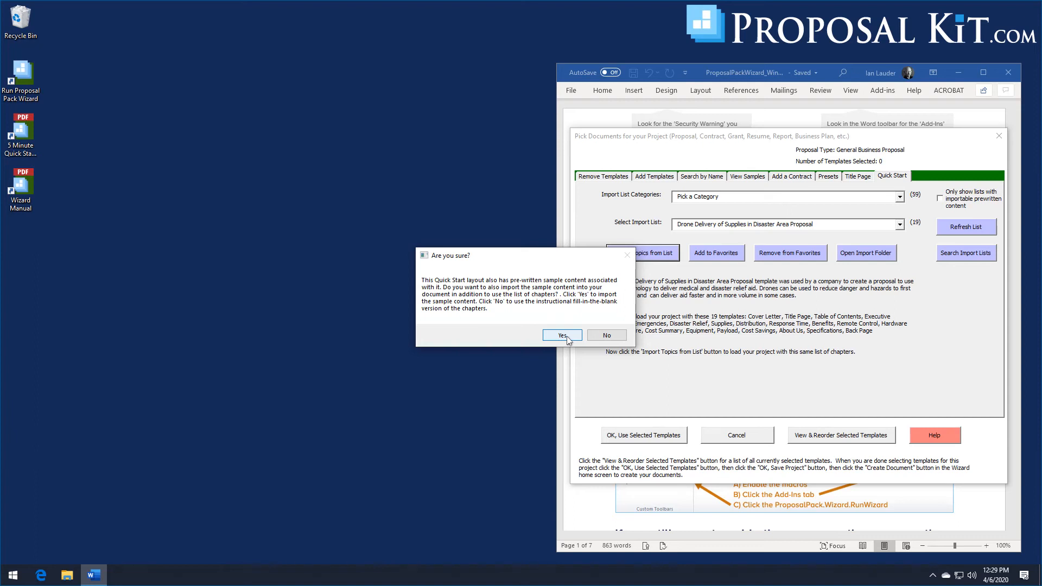
left_click(562, 335)
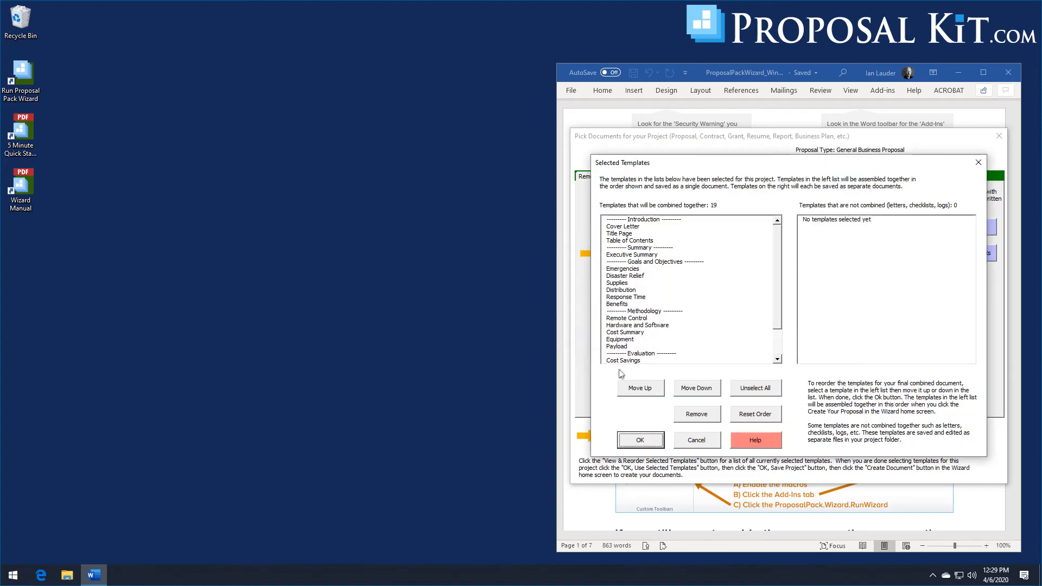
Check and accept the order of the imported drone delivery templates, and apply them to the project
left_click_drag(780, 260, 779, 292)
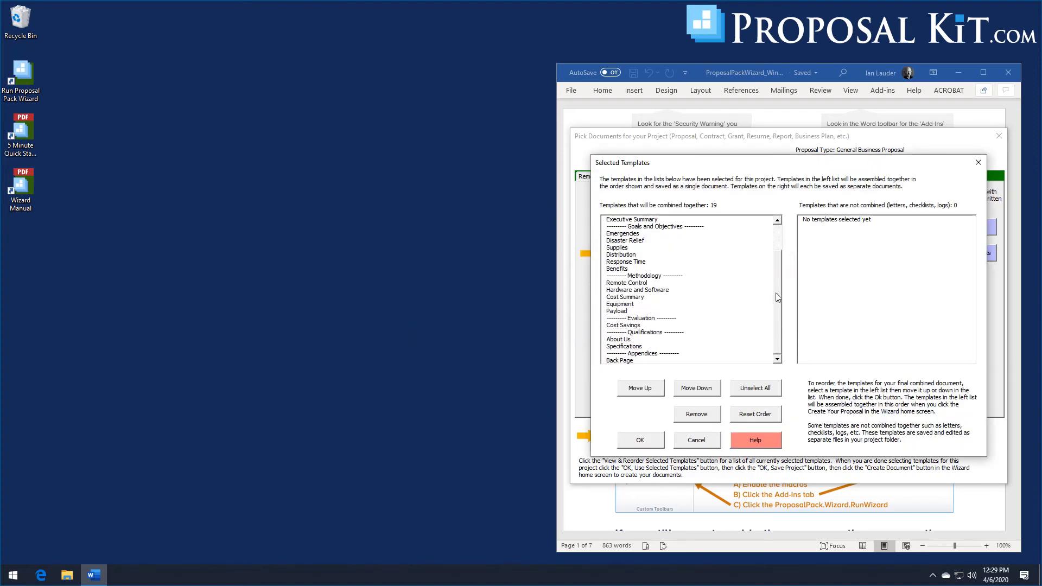
scroll(774, 280, "up", 2)
left_click(638, 441)
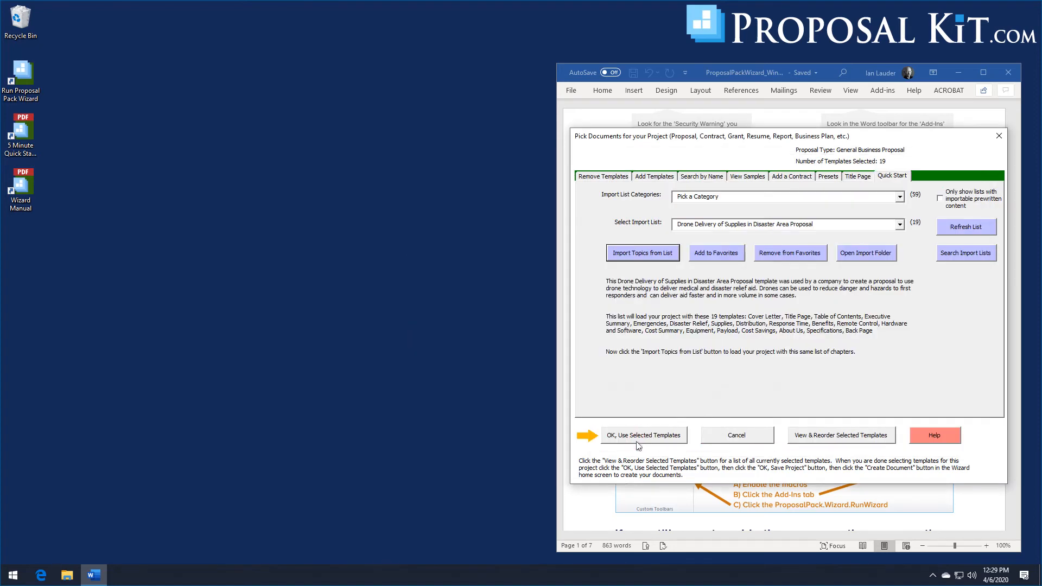
left_click(643, 442)
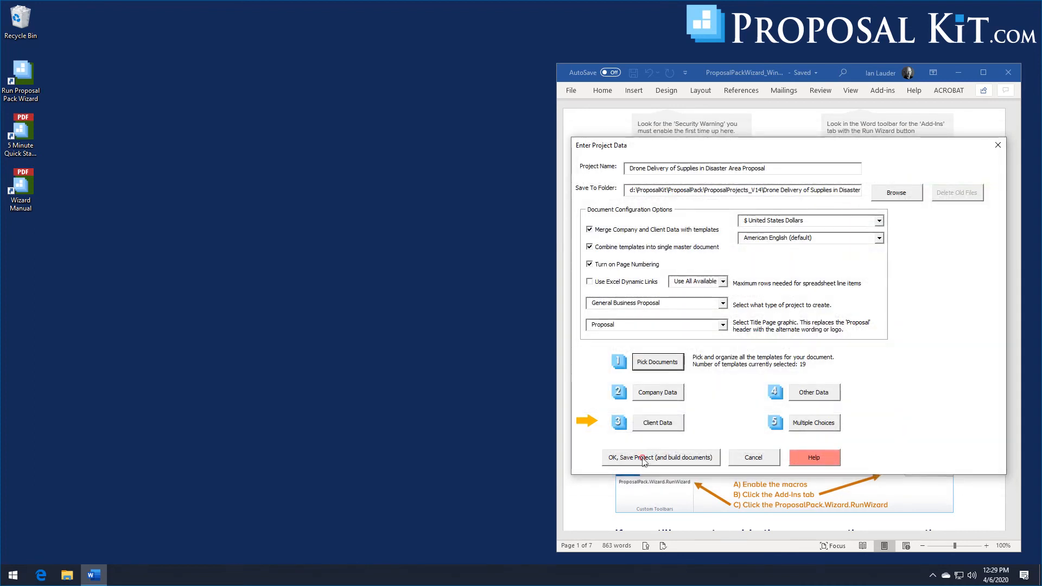
Save the Drone Delivery of Supplies in Disaster Area Proposal project, build its documents, and open the Combined Project Document
left_click(644, 461)
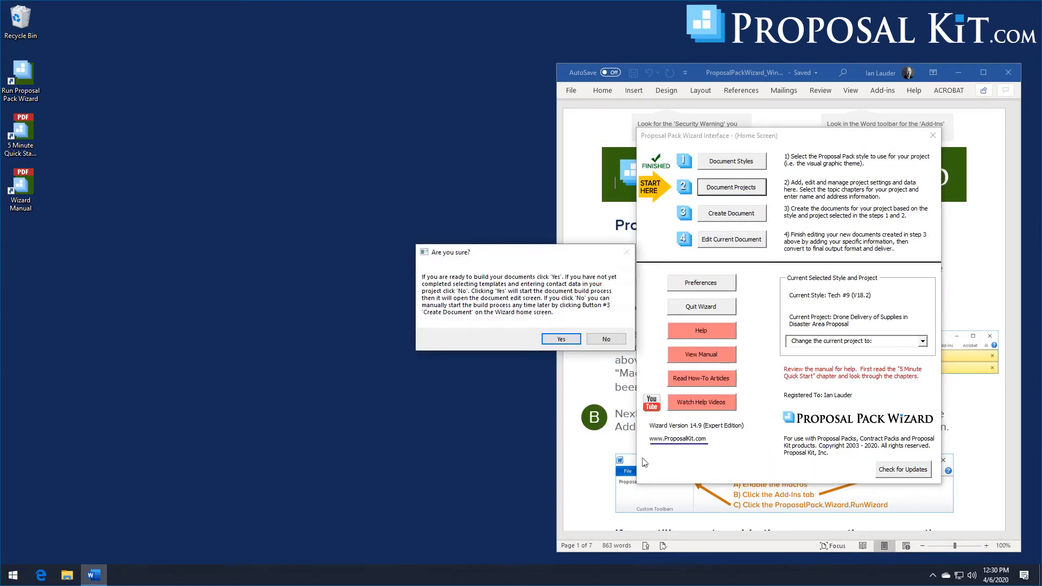
left_click(563, 340)
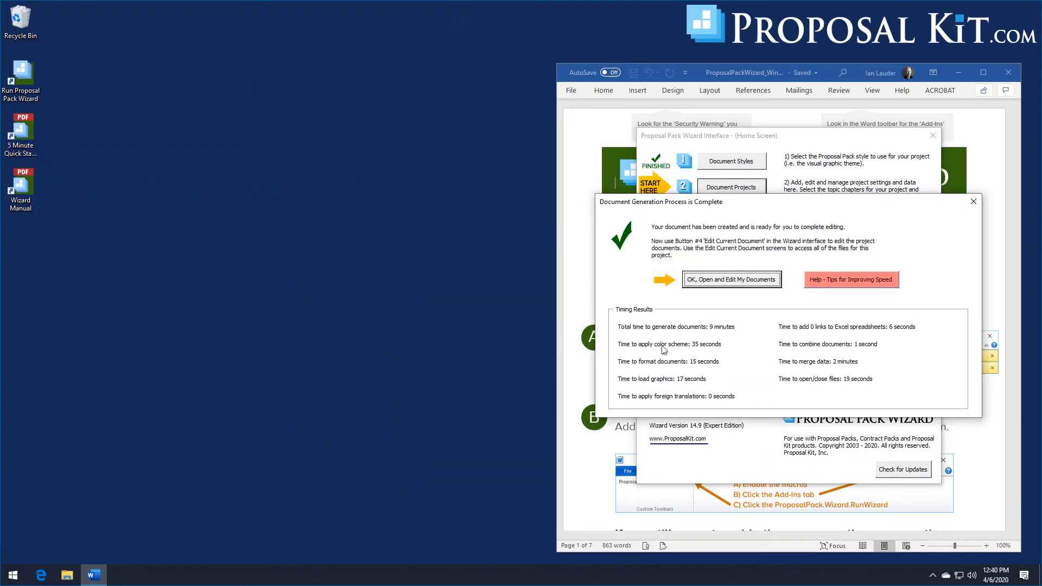
left_click(725, 280)
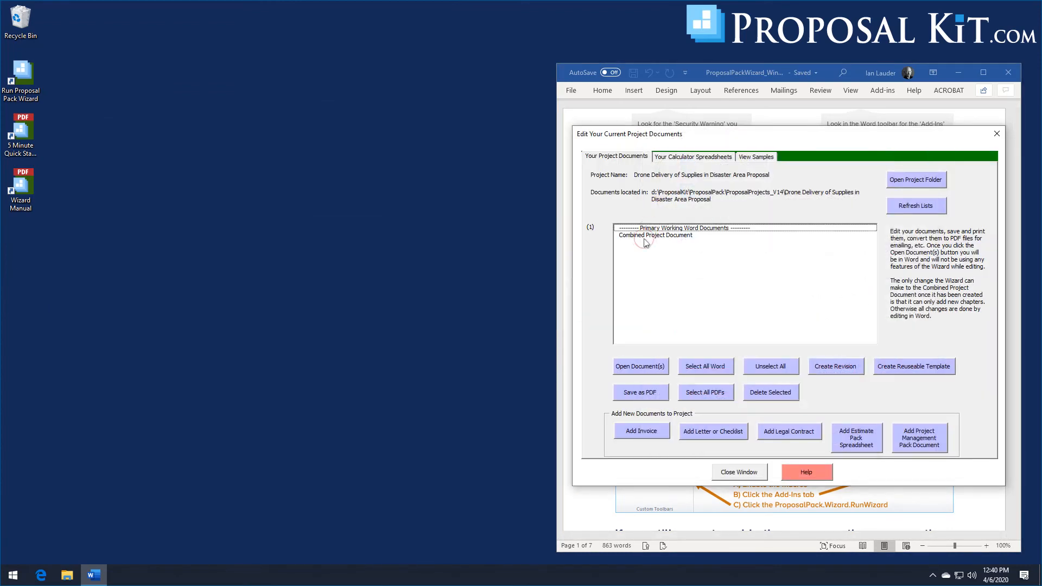
left_click(649, 236)
left_click(641, 366)
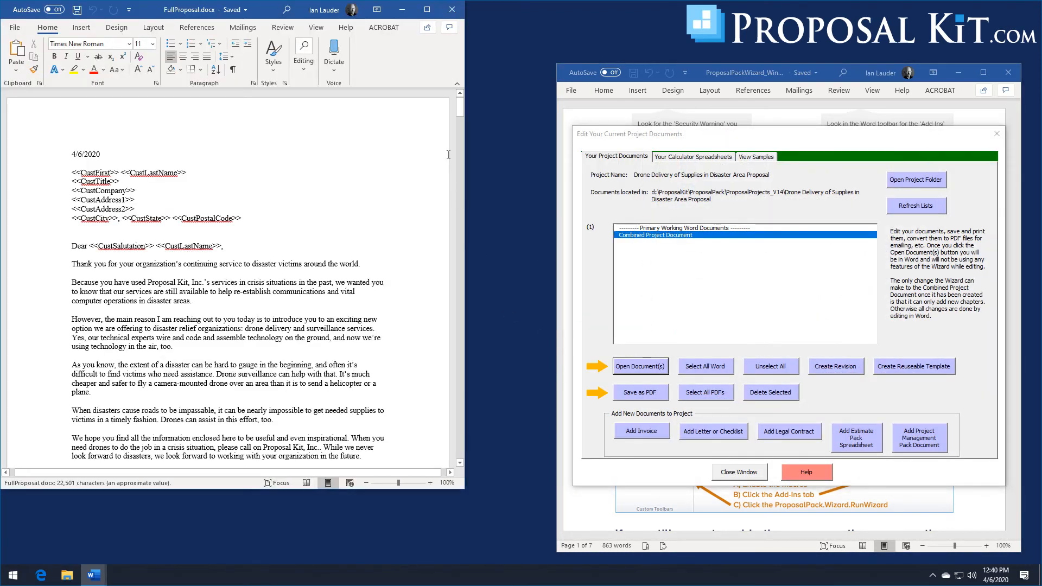
Review the drone delivery proposal from its cover letter and table of contents to the back page, then close the document and the project documents window
left_click_drag(273, 11, 340, 27)
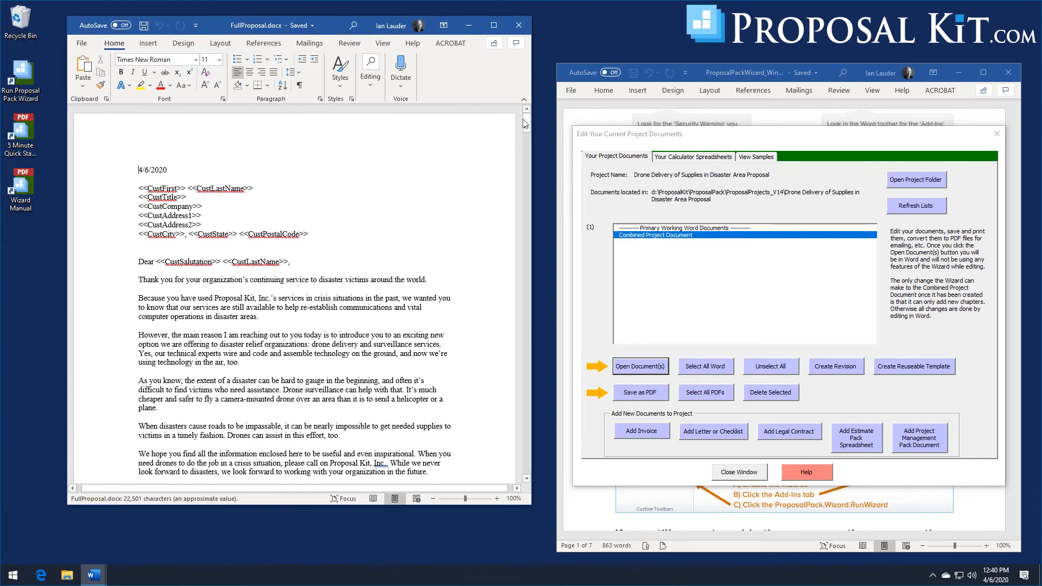
left_click_drag(530, 125, 535, 188)
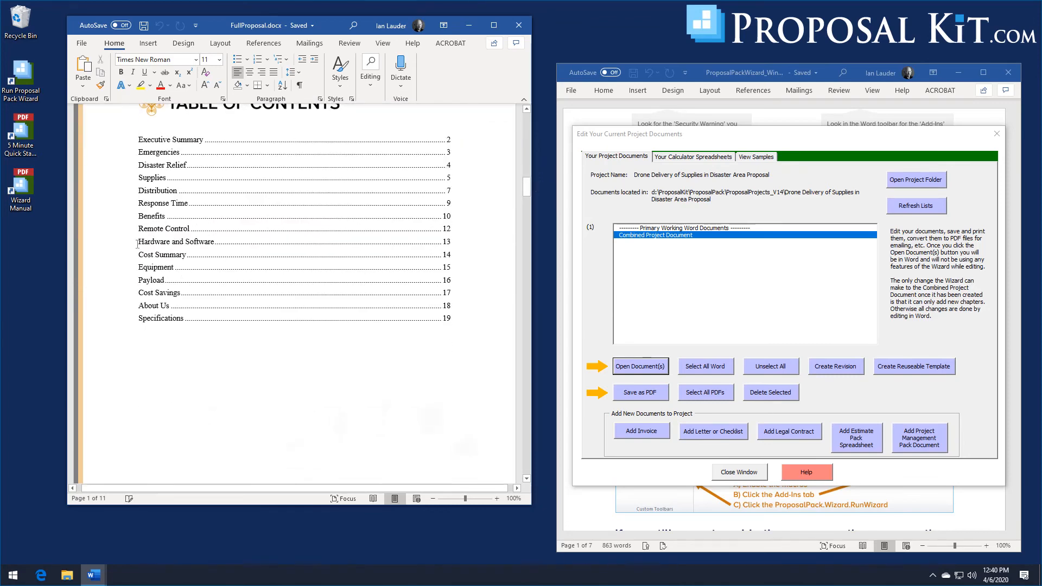
left_click_drag(527, 187, 529, 469)
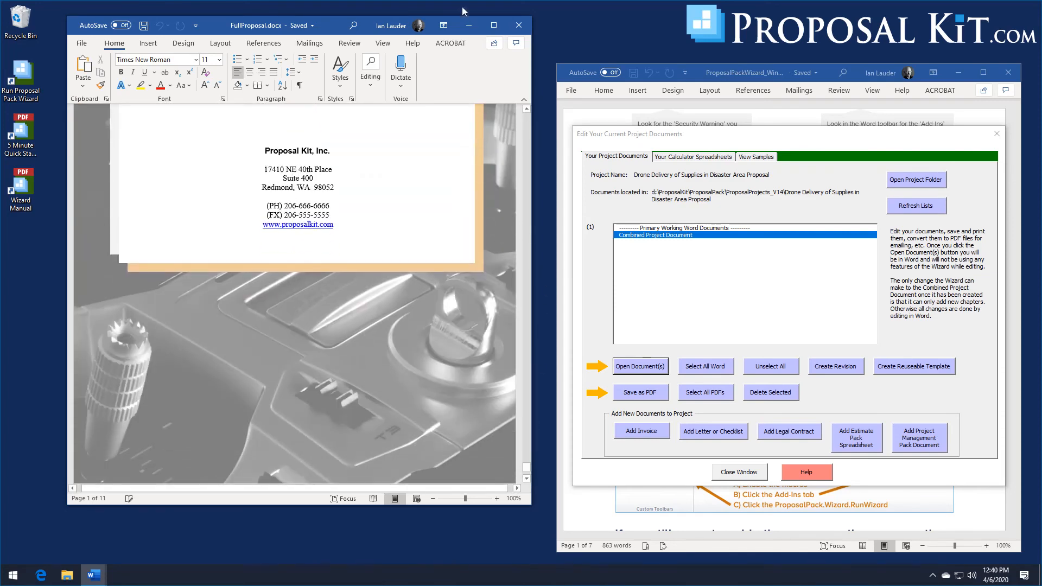
left_click(519, 25)
left_click(740, 472)
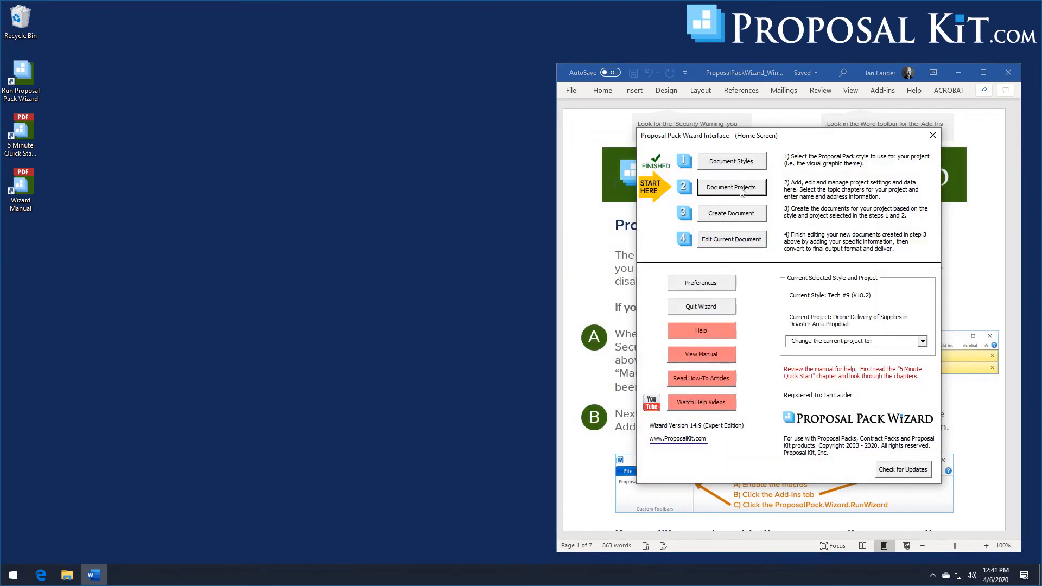
Set the Proposal Pack style to Transportation #6 (V18.2)
left_click(741, 190)
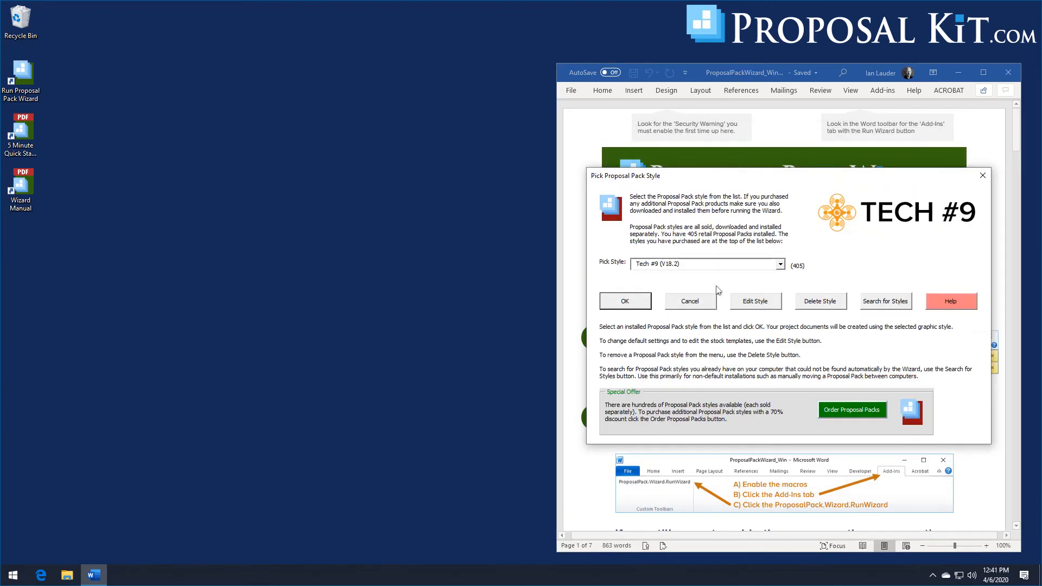
left_click(781, 265)
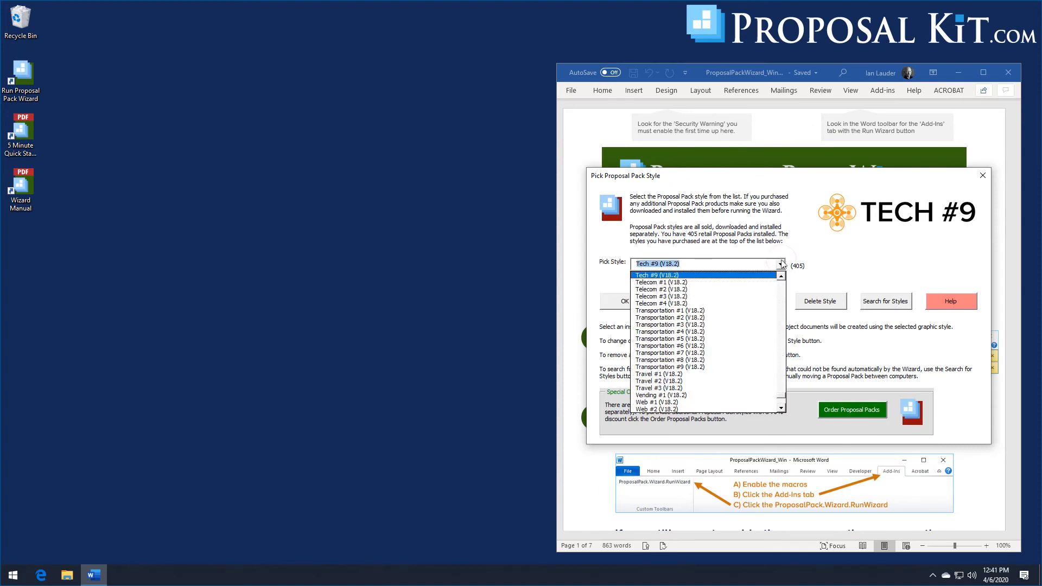
left_click(683, 346)
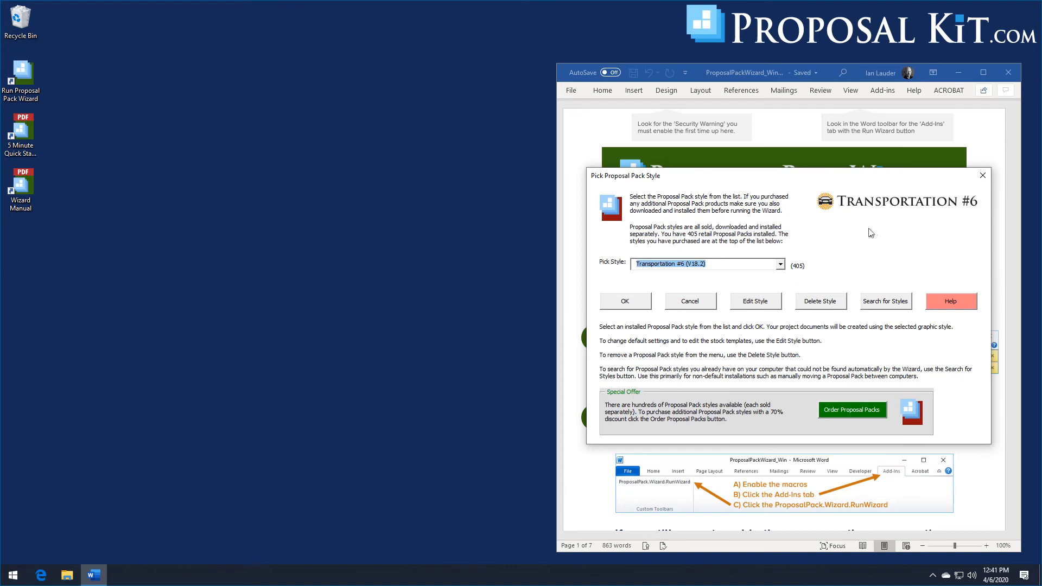
left_click(635, 302)
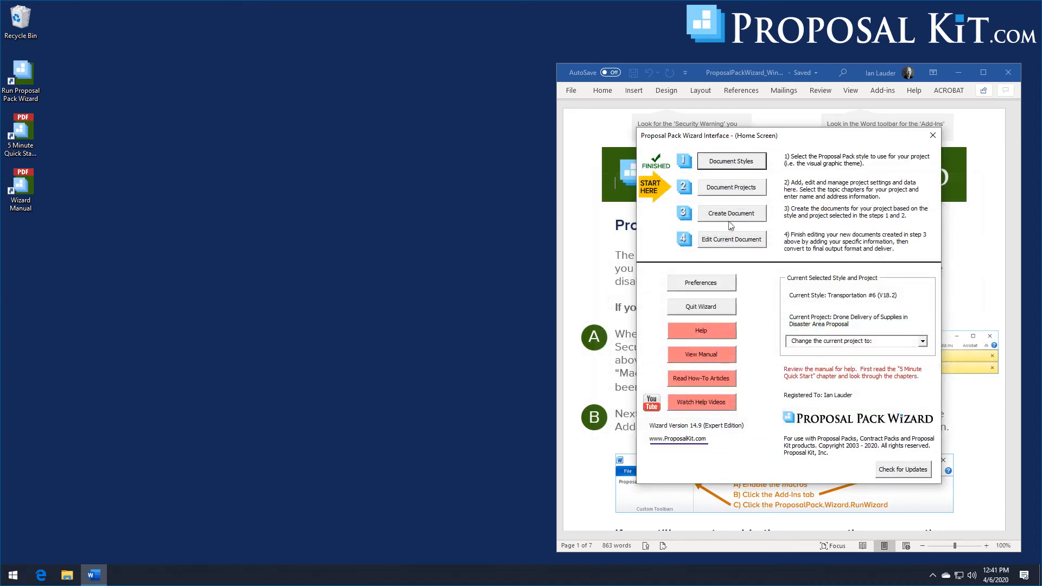
Add a new project and open its document template selection
left_click(732, 194)
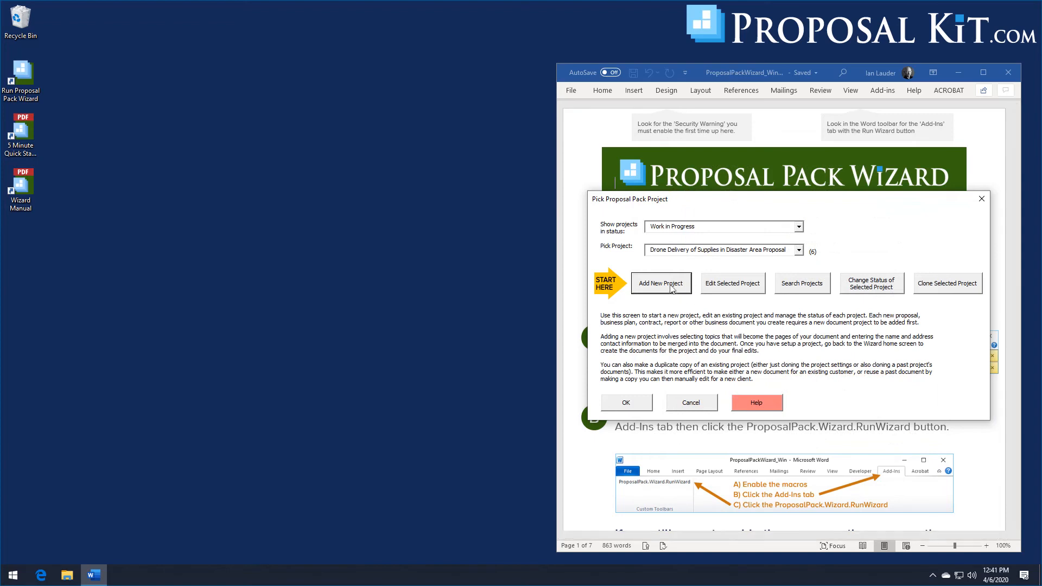
left_click(670, 285)
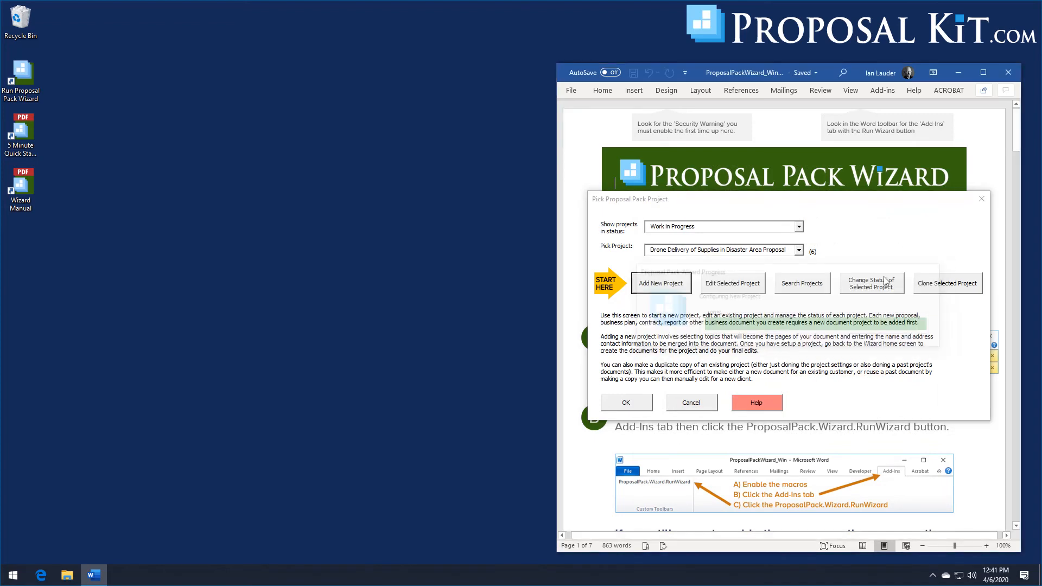
left_click(679, 367)
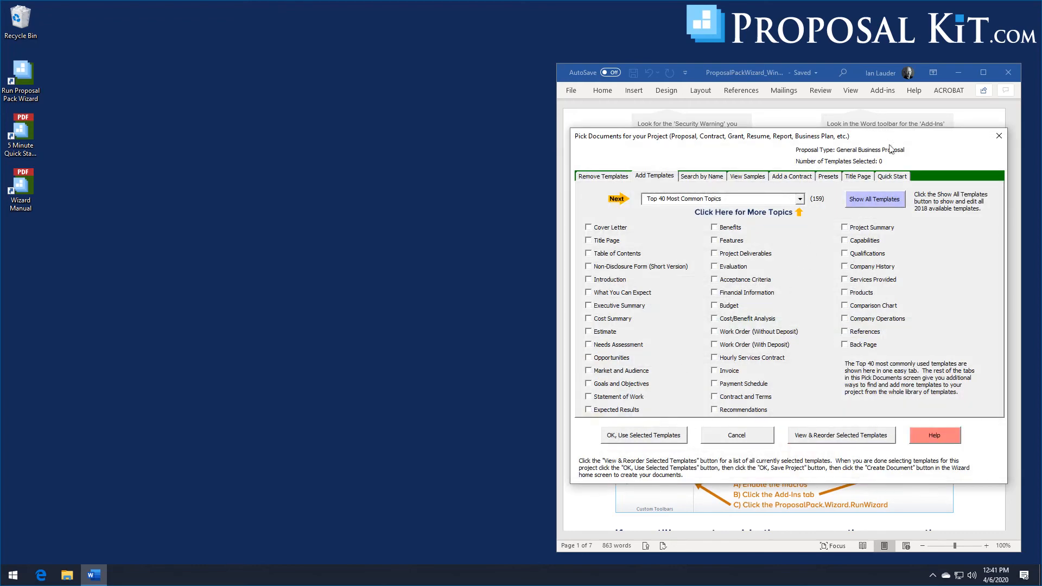
Search the Quick Start import lists for "limo" to find a template list for the new project
left_click(889, 176)
left_click(951, 253)
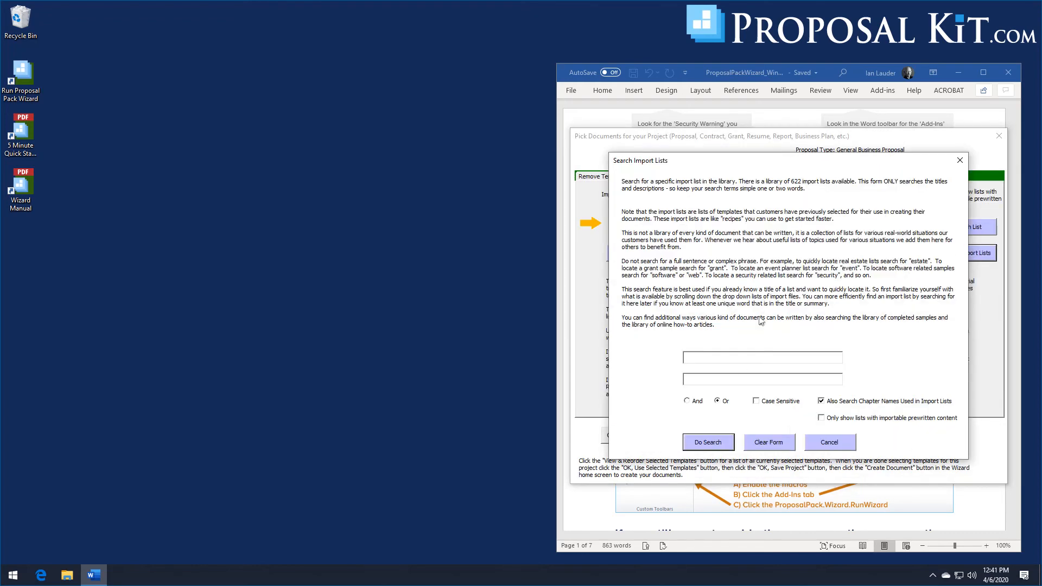
left_click(733, 361)
type("limo")
left_click(708, 450)
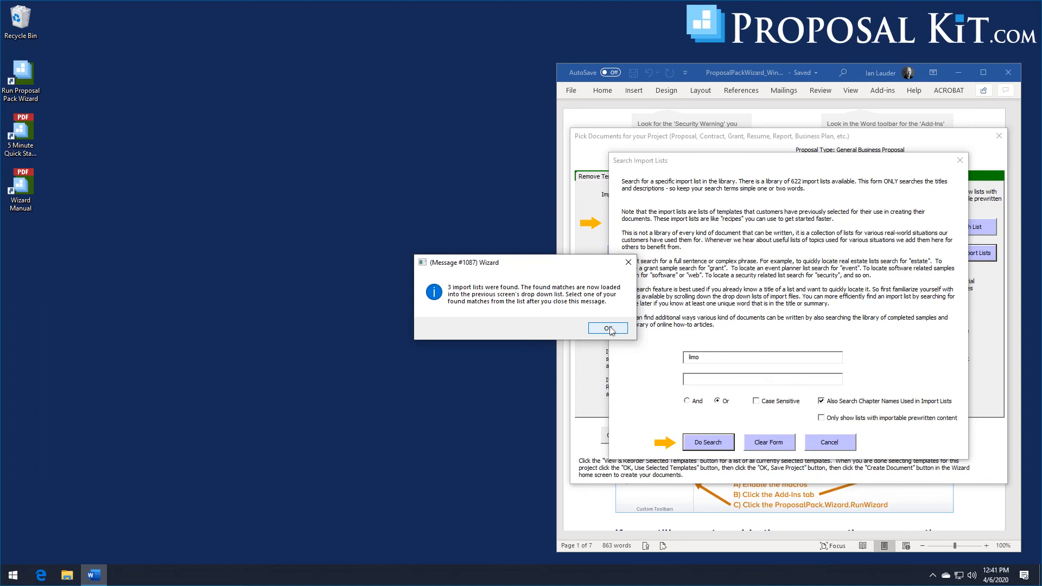
left_click(609, 328)
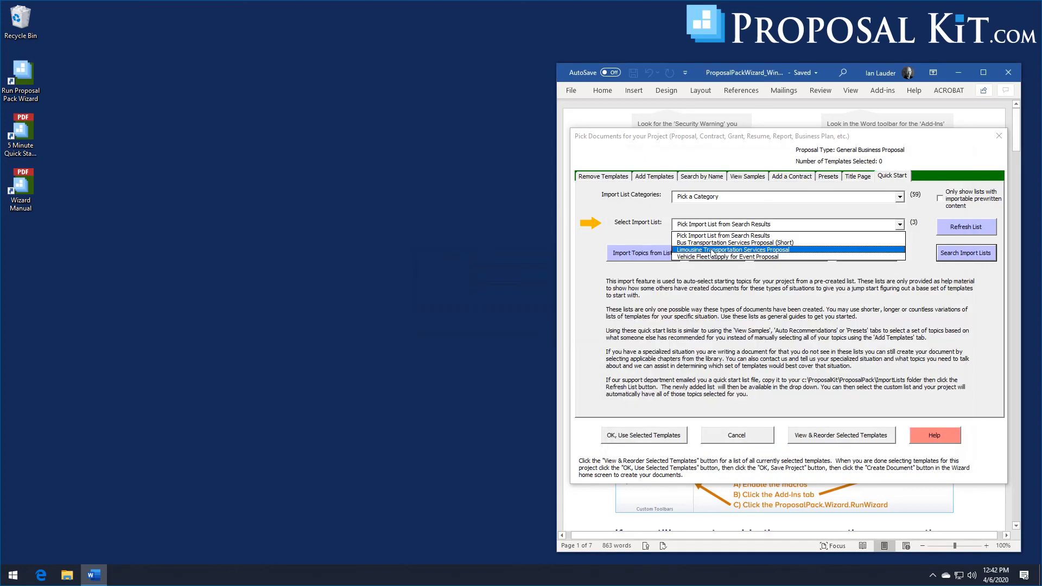
Import the Limousine Transportation Services Proposal topics with their pre-written sample content, and accept the selected templates in their listed order
left_click(695, 251)
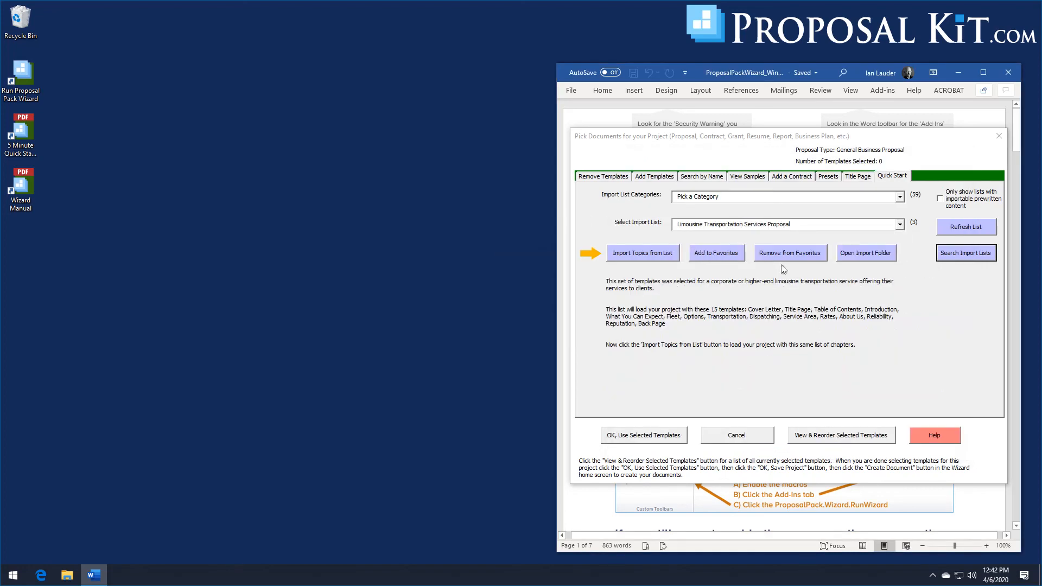
left_click(655, 255)
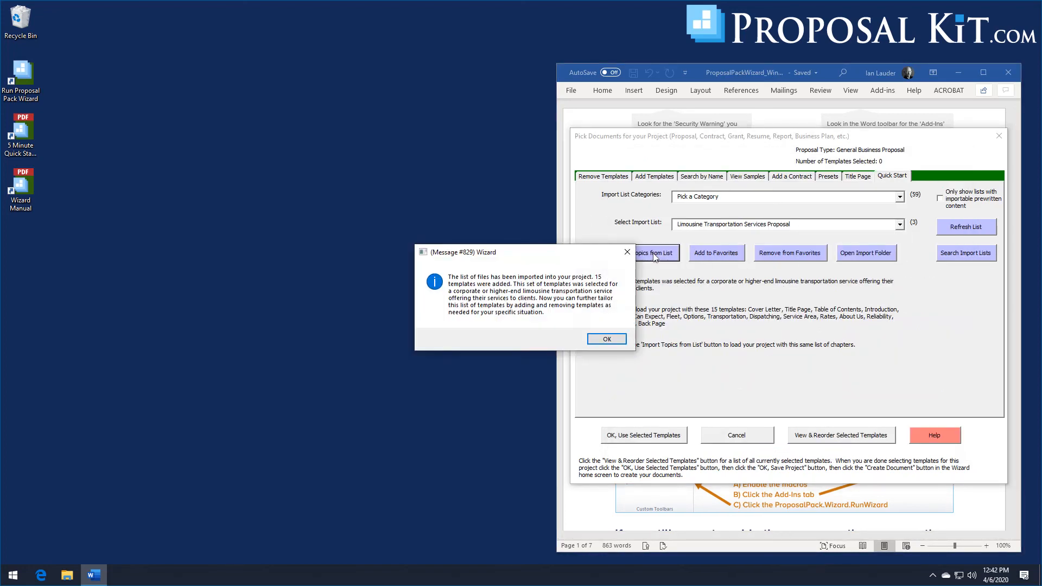
left_click(622, 339)
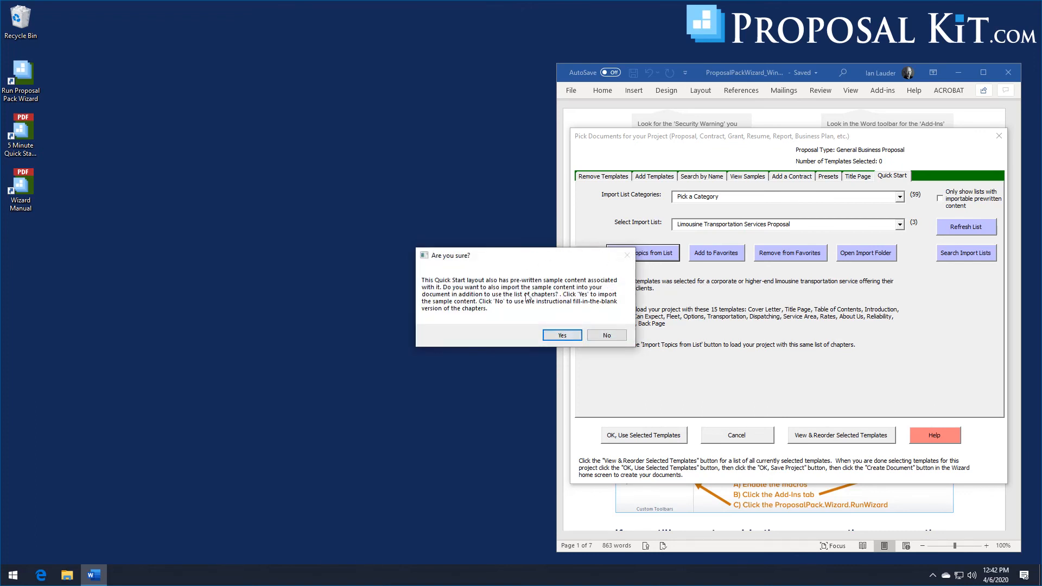
left_click(552, 337)
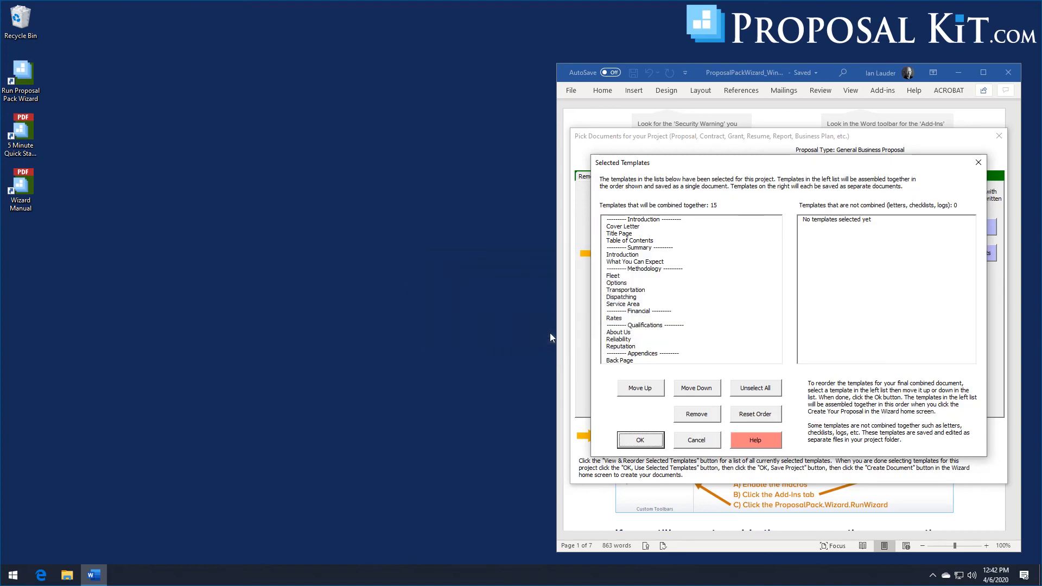
left_click(638, 441)
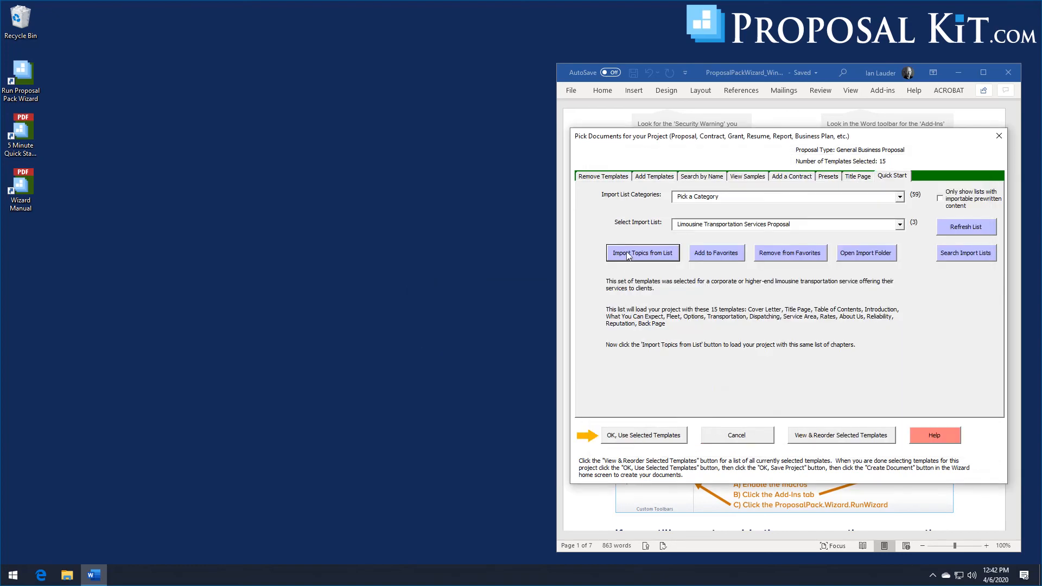
left_click(630, 441)
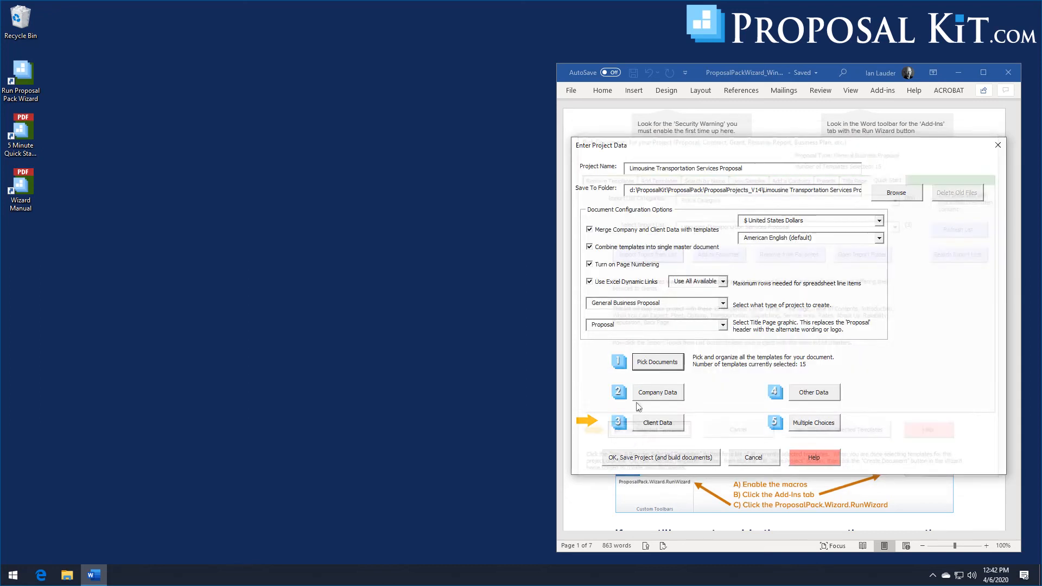
Save the Limousine Transportation Services Proposal project, build its documents, and open the Combined Project Document
left_click(636, 456)
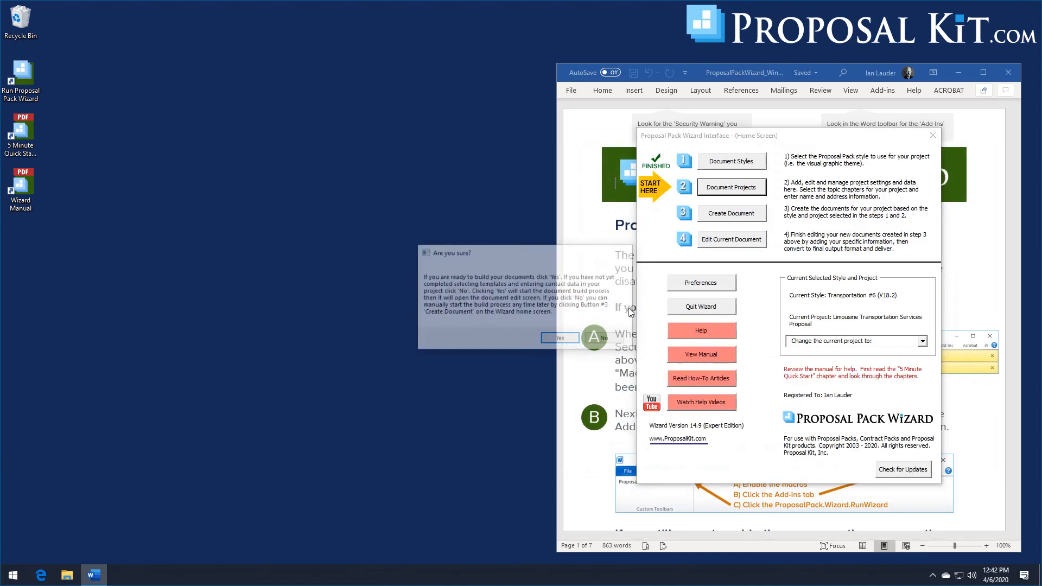
left_click(561, 338)
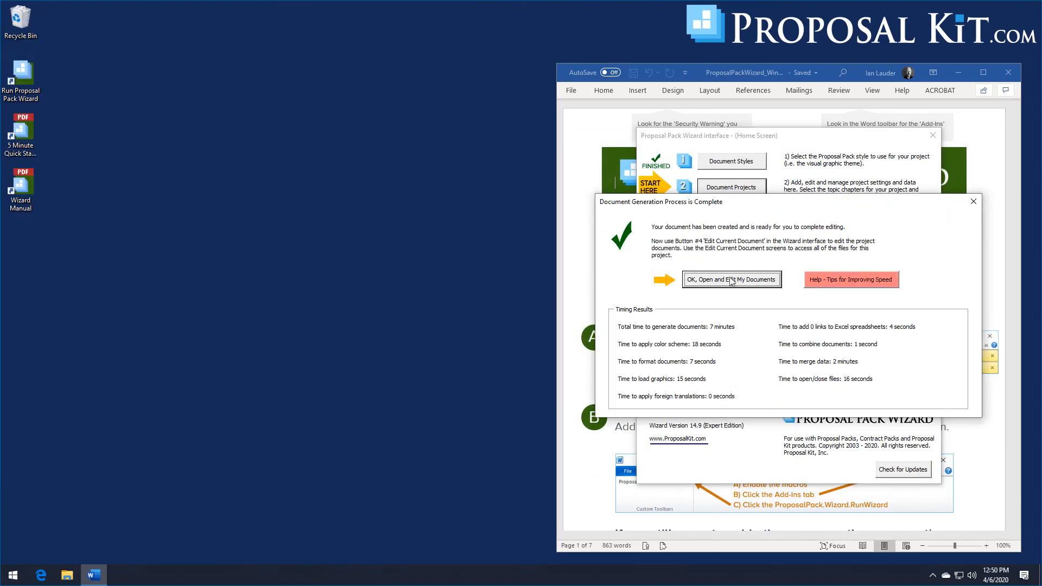
left_click(732, 280)
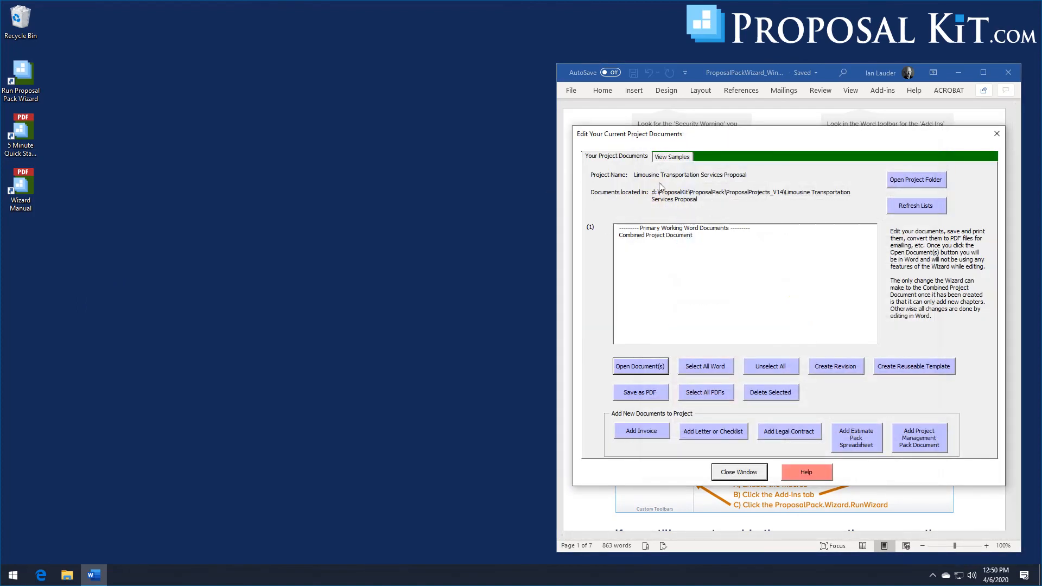
left_click(665, 236)
left_click(643, 368)
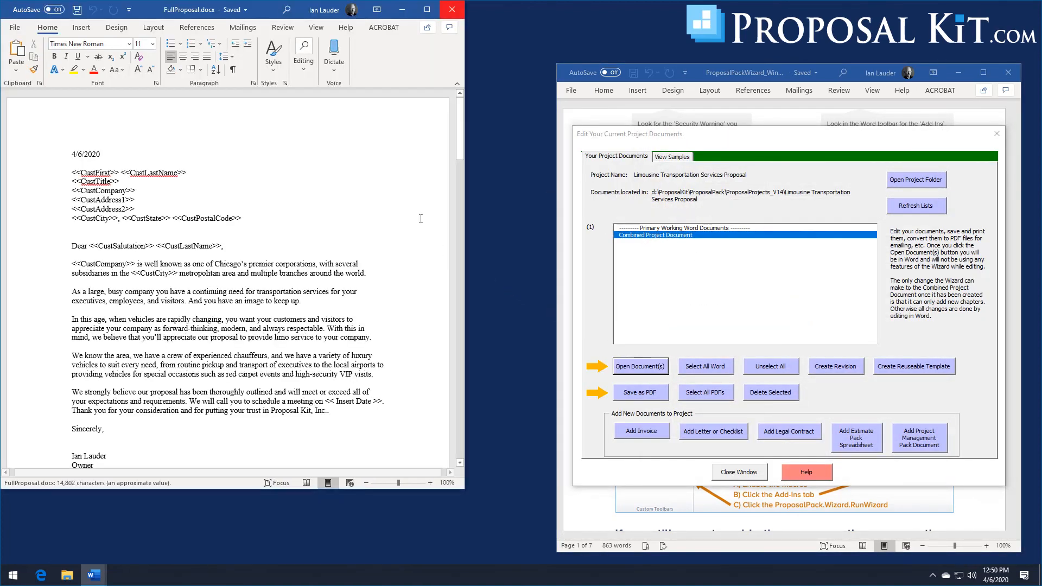
Review the limousine proposal's cover letter, table of contents and chapters up to the Options page, then close the document
left_click_drag(260, 8, 339, 10)
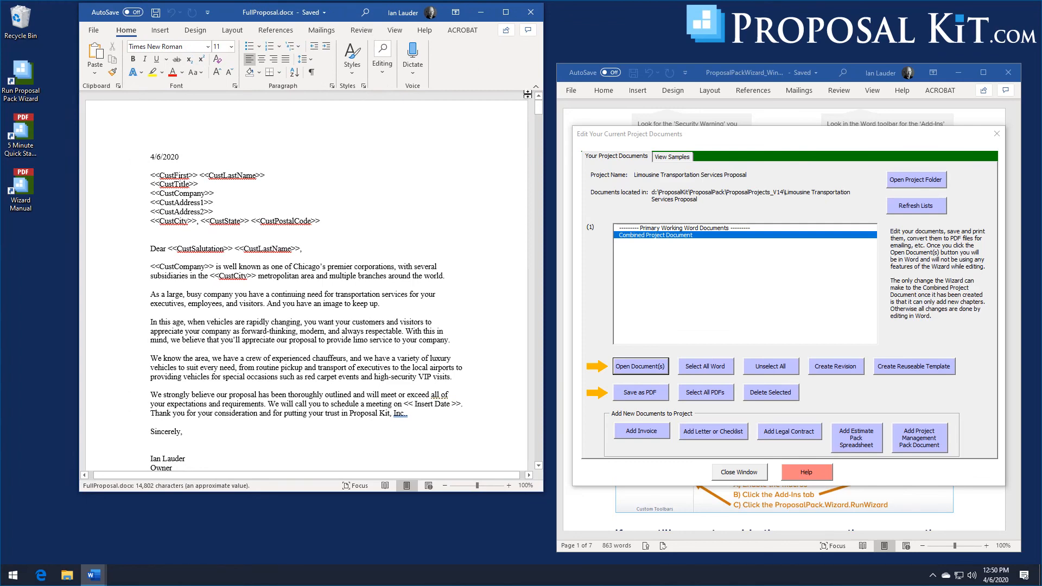
left_click_drag(541, 109, 540, 158)
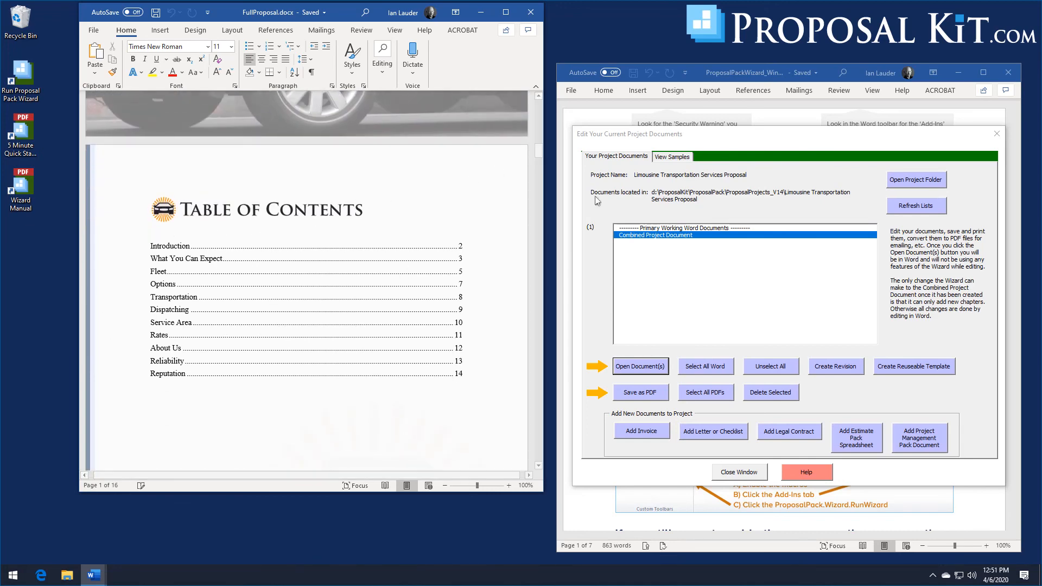
left_click_drag(540, 152, 540, 285)
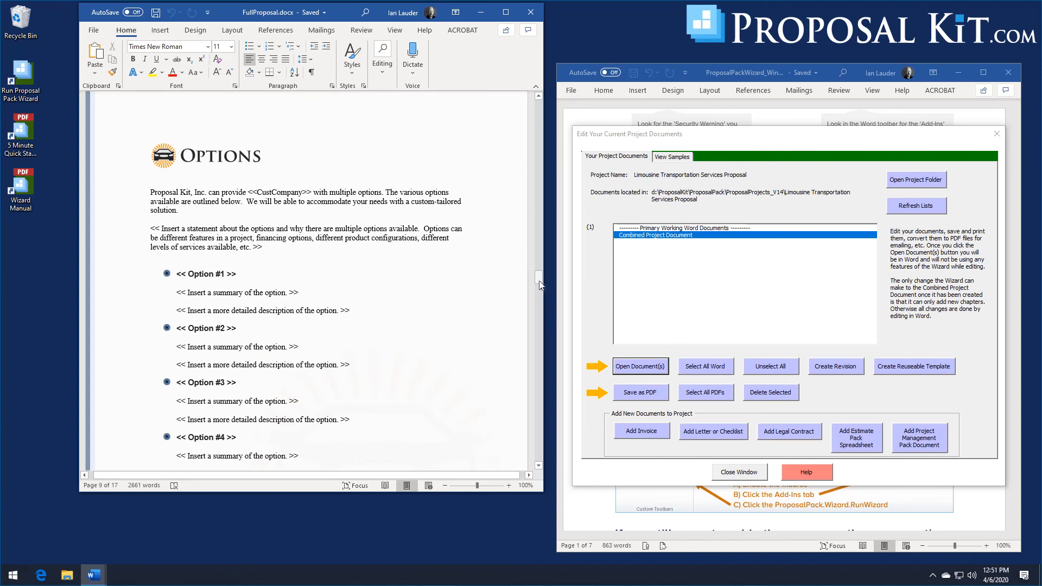
left_click(530, 12)
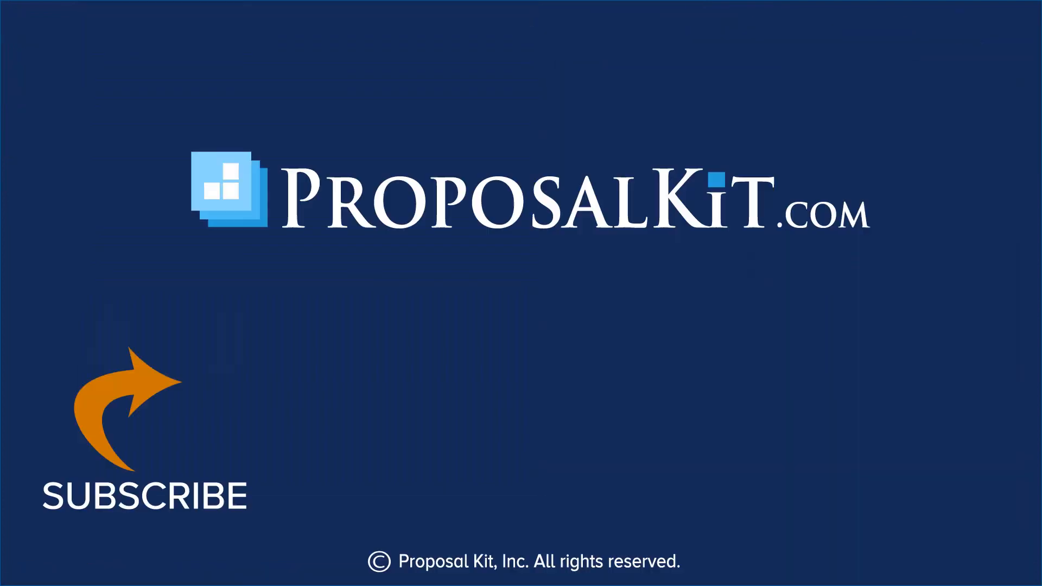